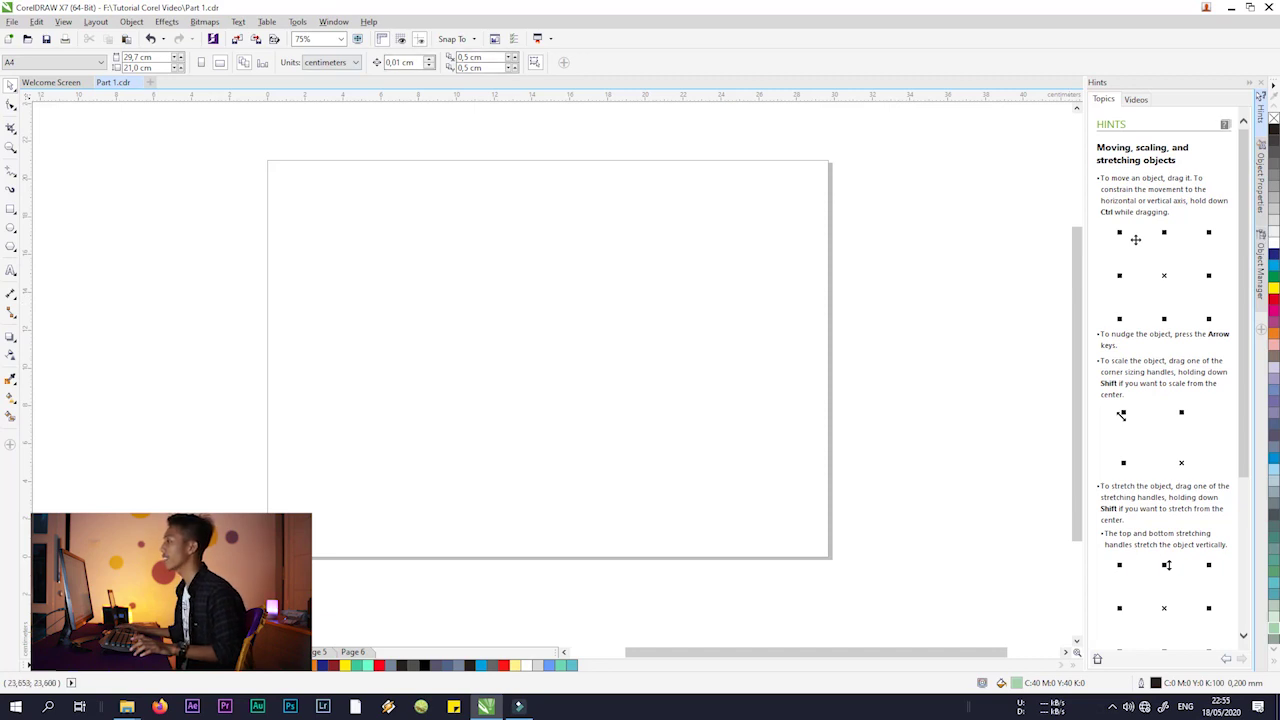
- Show the CMYK Palette and the RGB Palette alongside the existing colour palettes
left_click(333, 21)
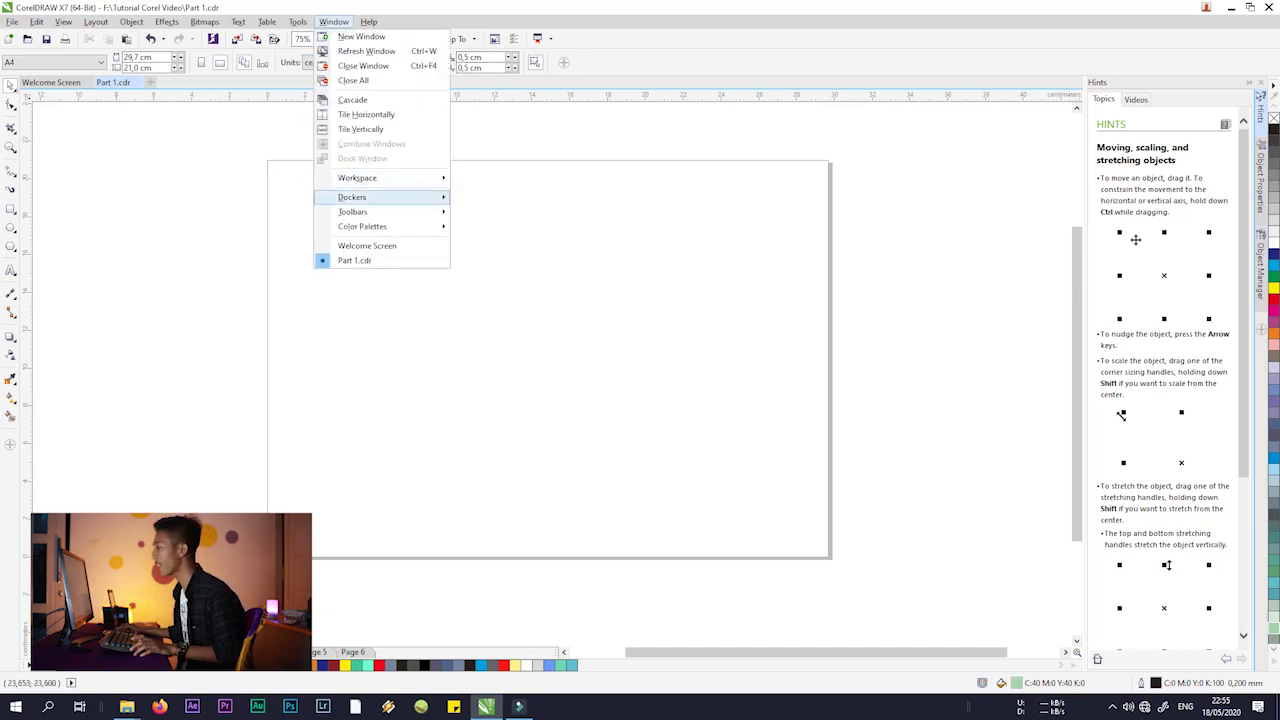
mouse_move(380, 226)
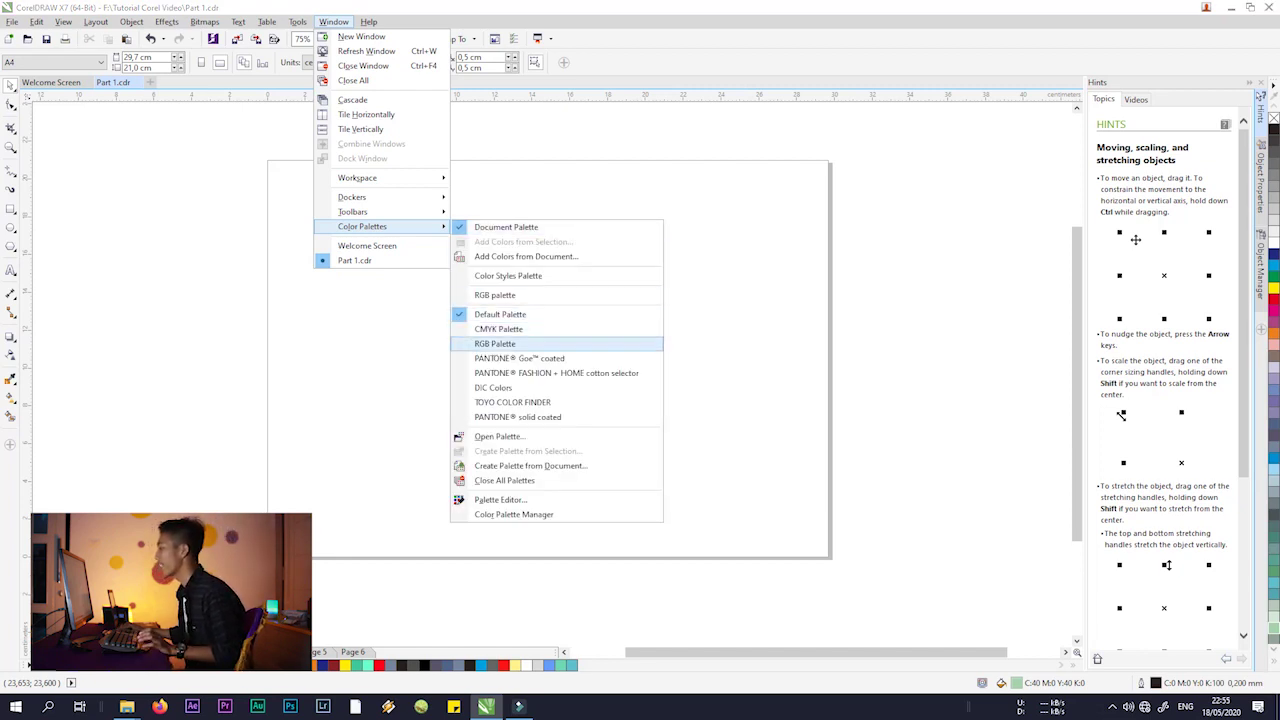
left_click(498, 329)
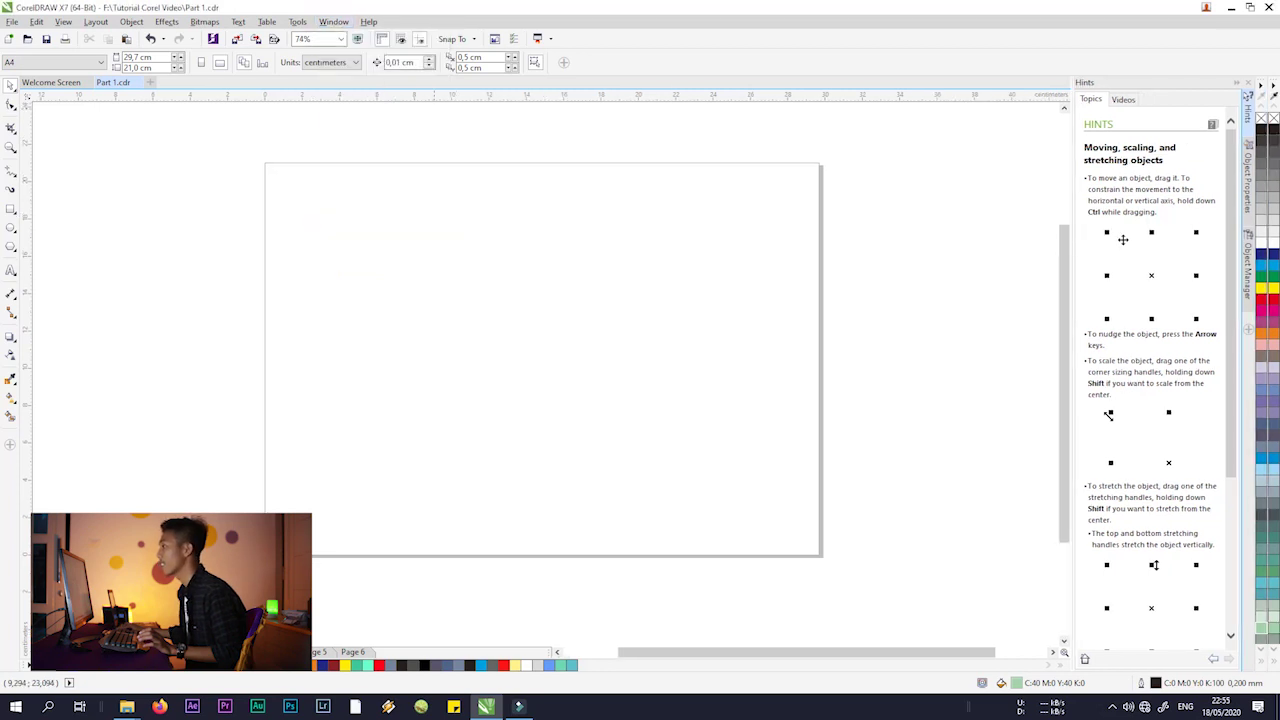
left_click(333, 21)
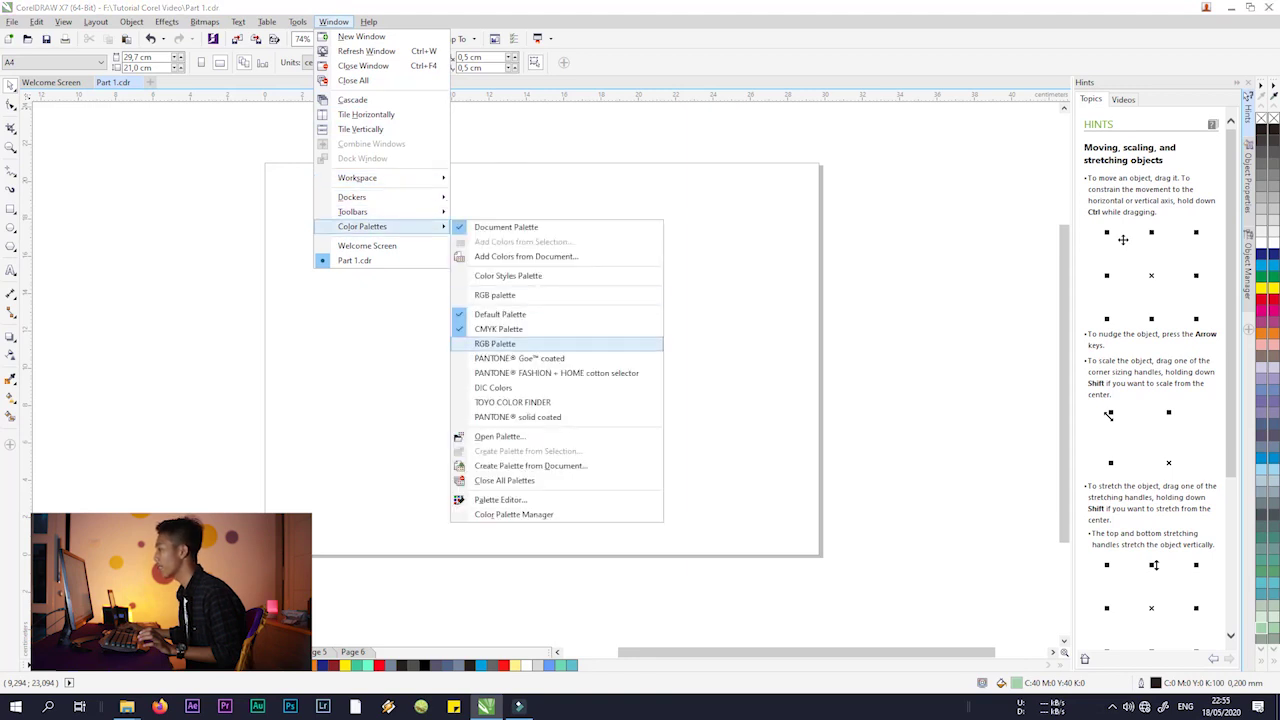
left_click(495, 343)
- Hide the Default Palette and display the remaining CMYK and RGB palettes three swatches wide
left_click(333, 21)
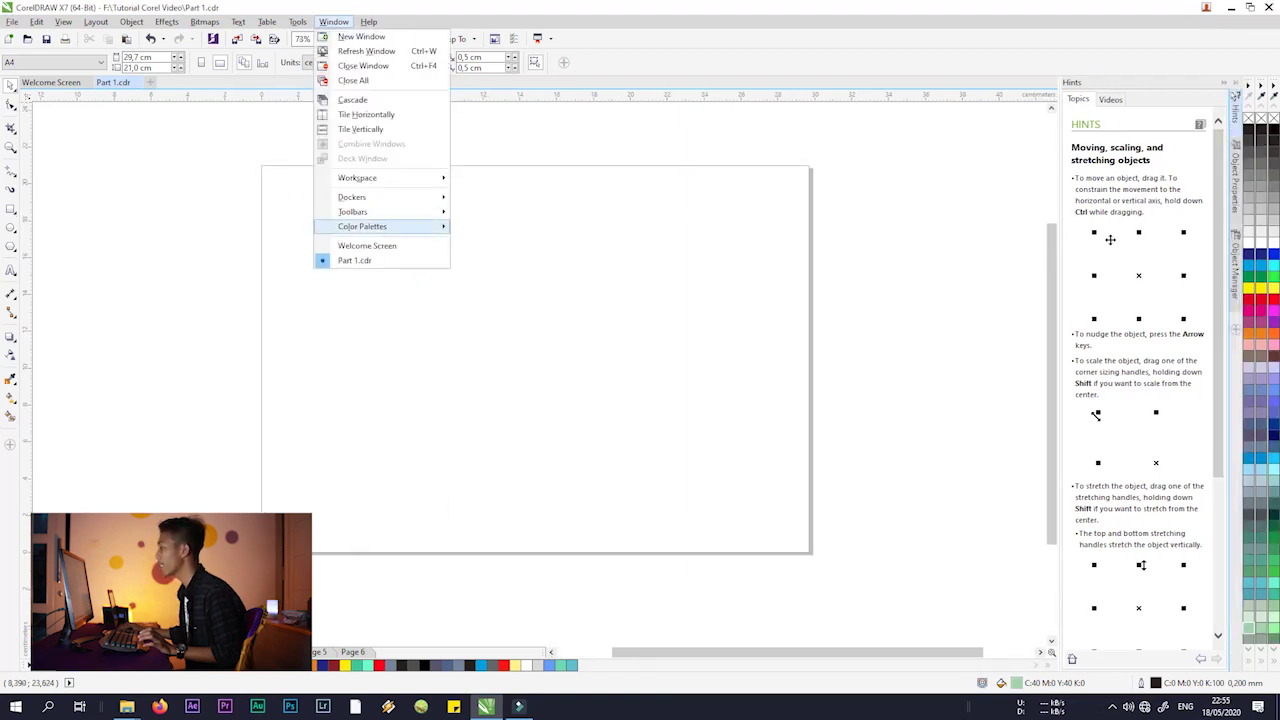
mouse_move(362, 226)
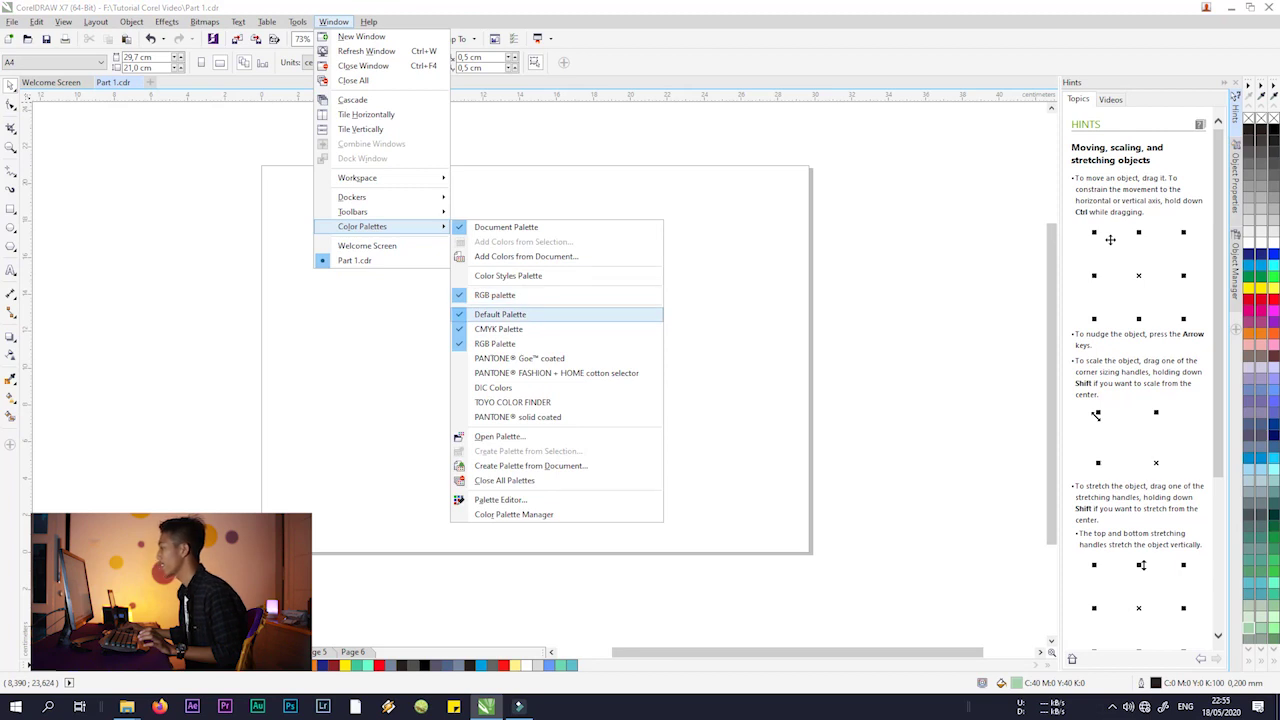
left_click(500, 314)
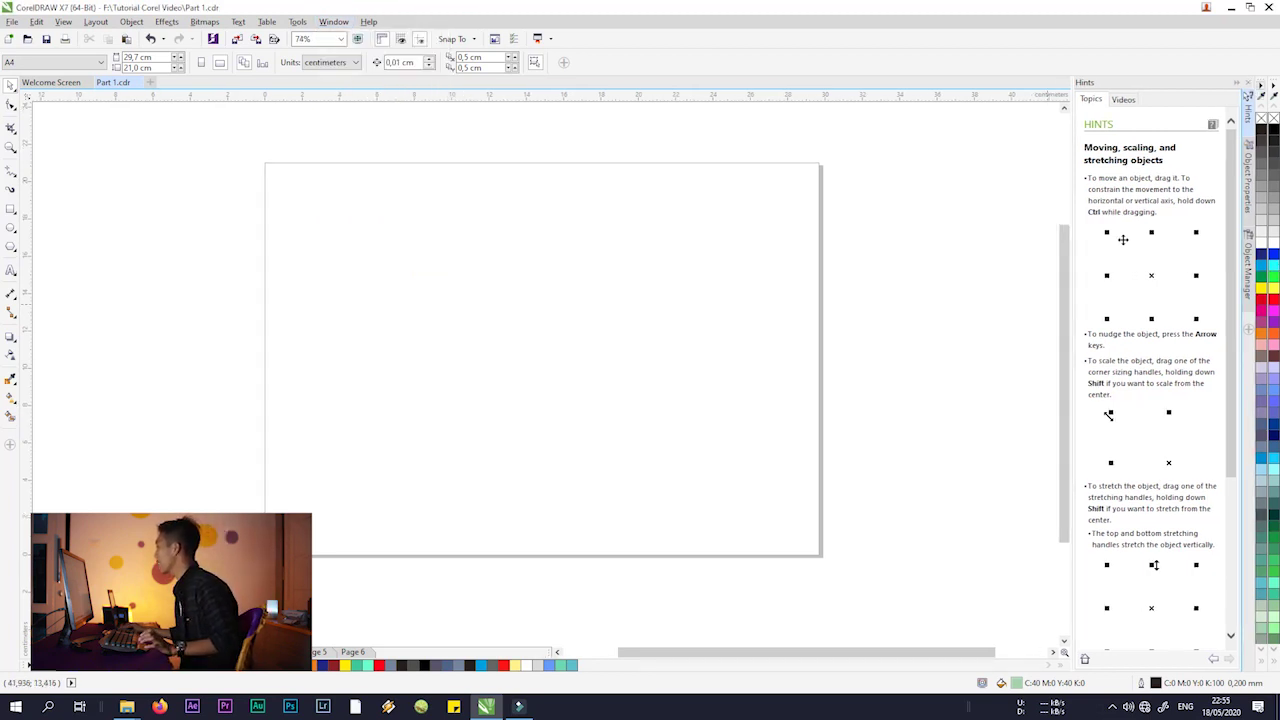
left_click(1261, 86)
mouse_move(1166, 288)
left_click(1099, 303)
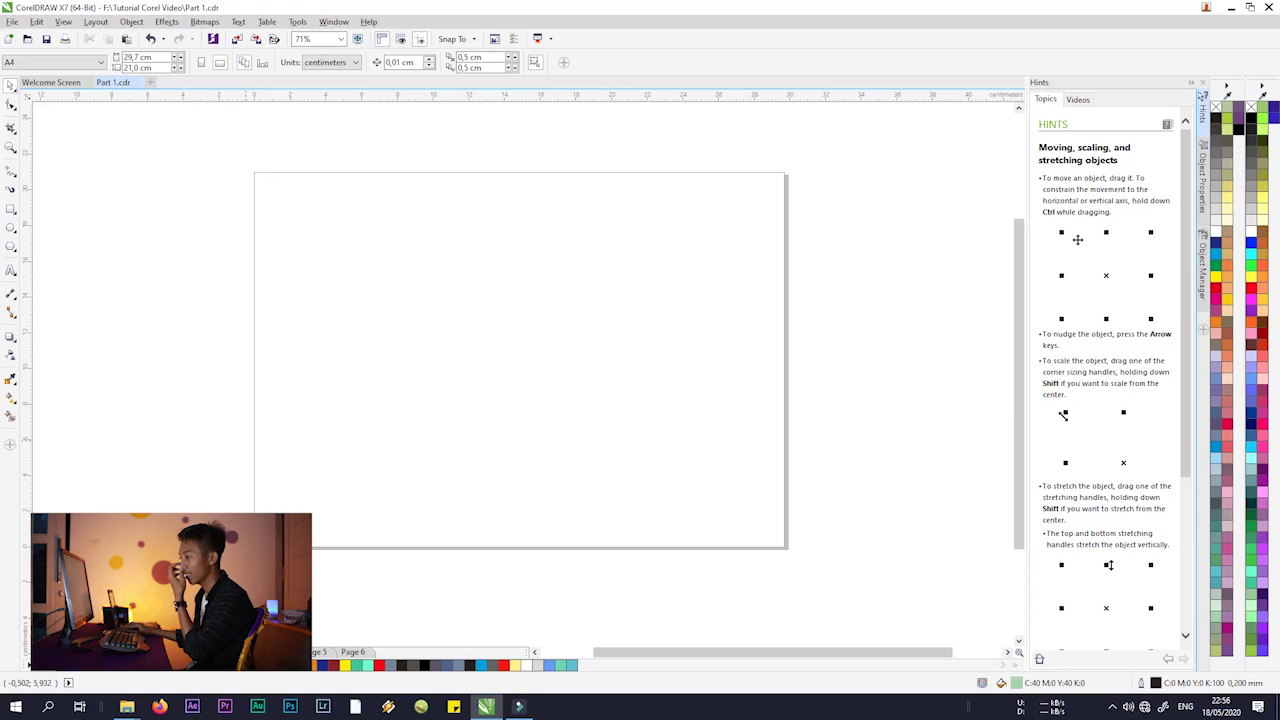
- Go to the Bitmaps & Vector page and look at the two bird images from far and near
key("Page_Down")
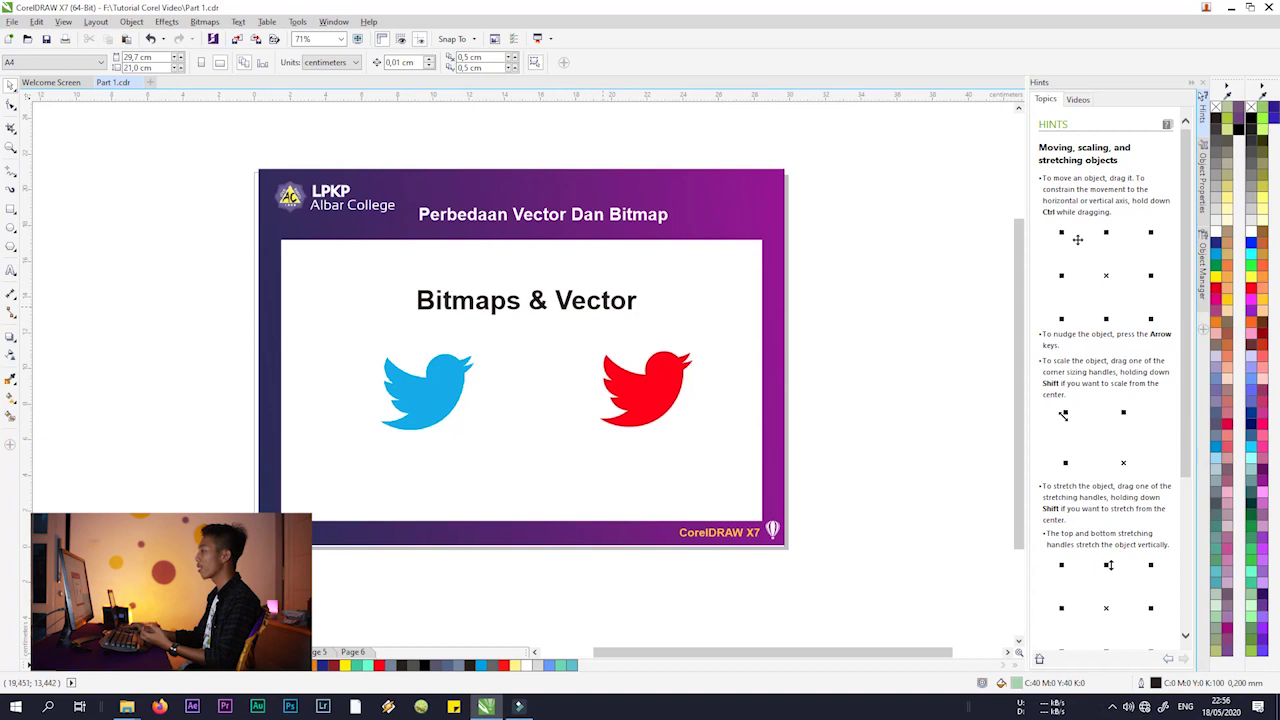
scroll(458, 314, "up", 2)
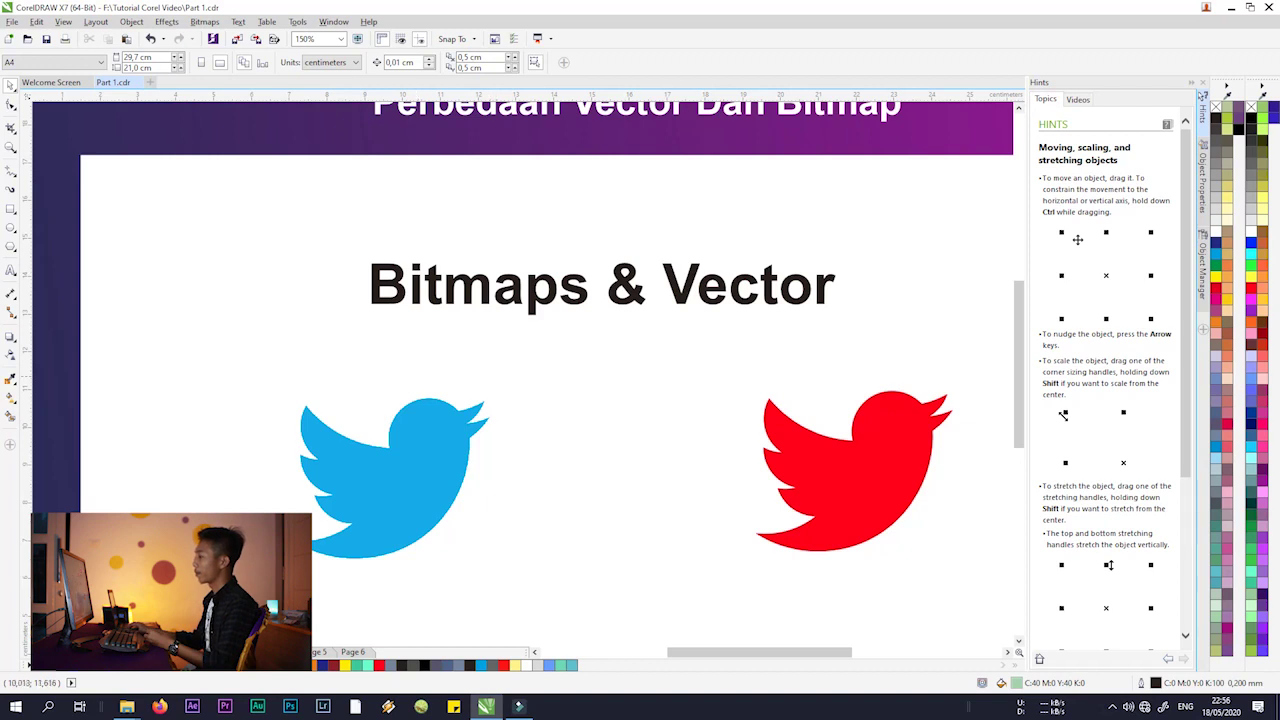
scroll(392, 401, "up", 2)
scroll(453, 390, "down", 2)
scroll(615, 389, "down", 4)
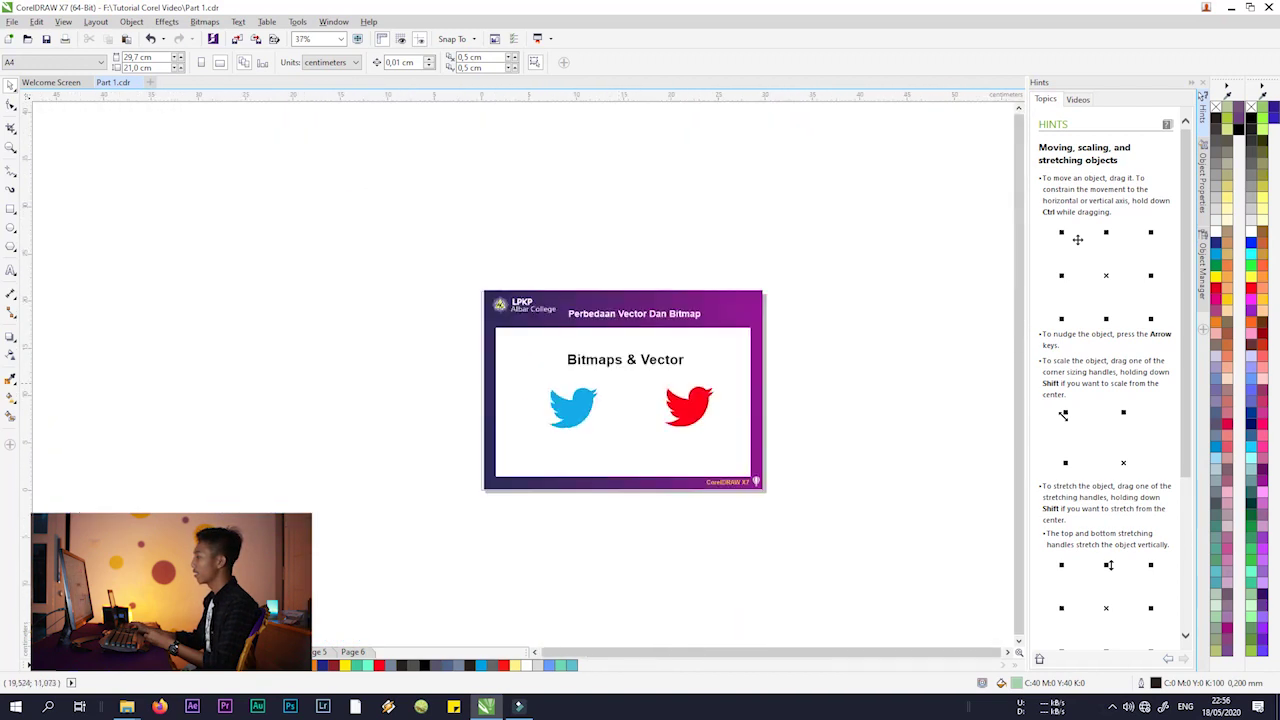
scroll(556, 410, "up", 6)
scroll(684, 343, "up", 1)
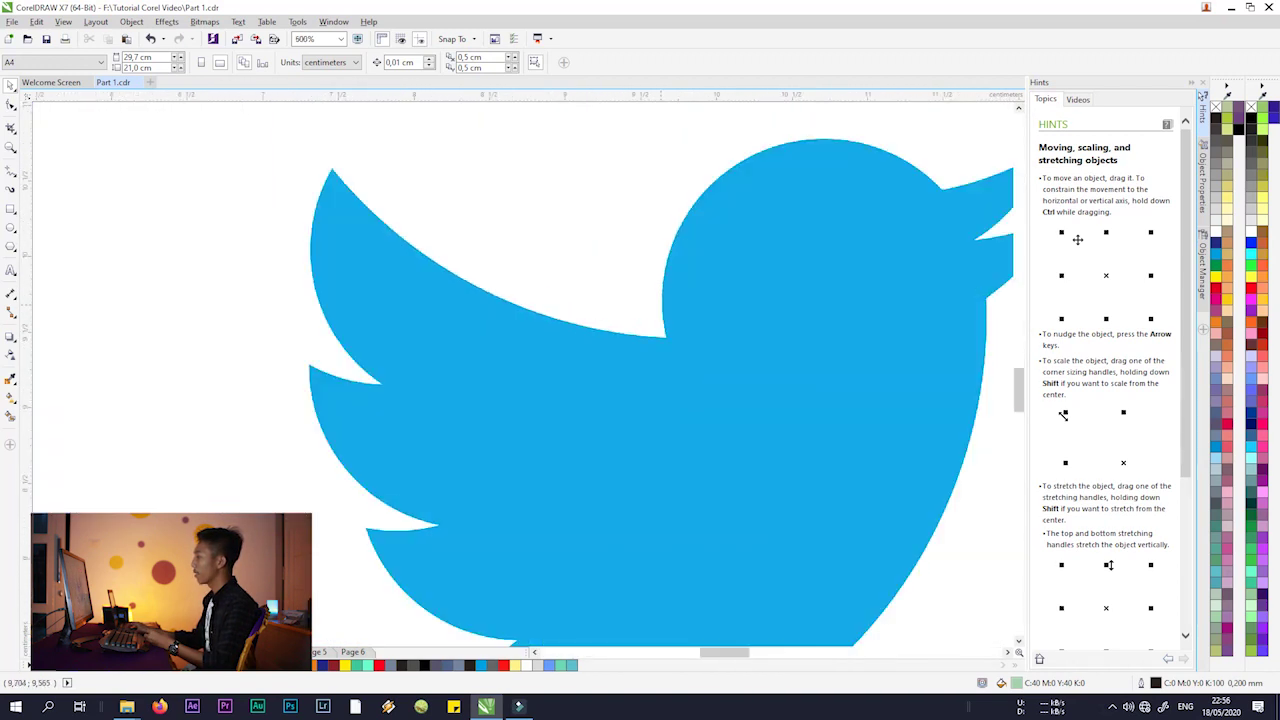
scroll(669, 262, "down", 2)
- Select the blue bird and the red bird in turn to check each one's object type
left_click(665, 263)
scroll(470, 285, "down", 1)
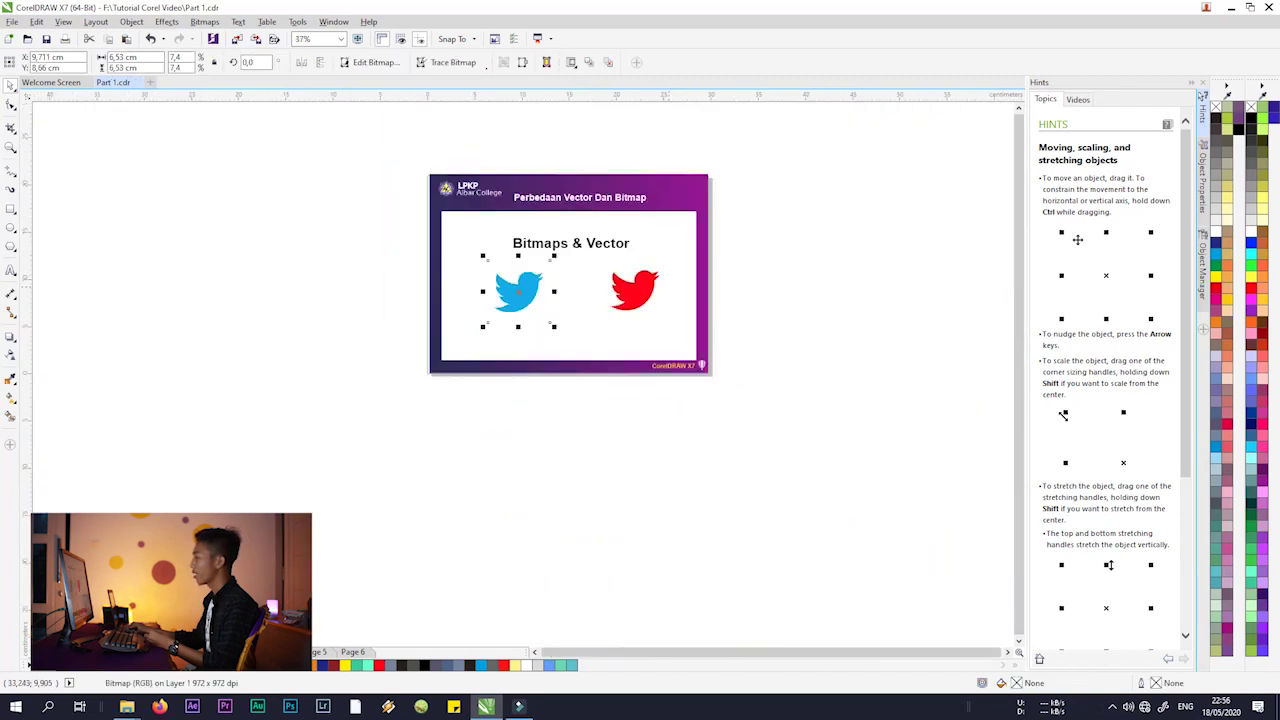
scroll(650, 277, "up", 2)
left_click(560, 300)
scroll(520, 305, "down", 2)
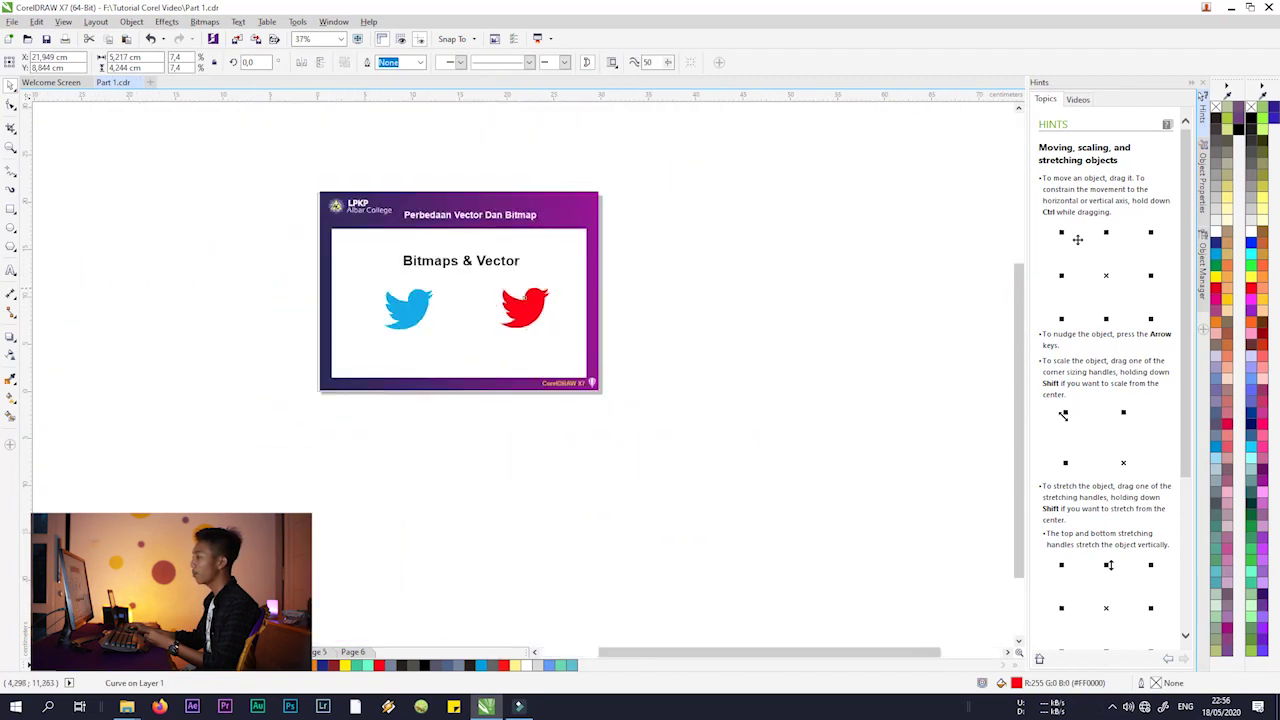
- Examine the edge of the blue bitmap bird at pixel level
scroll(392, 321, "up", 2)
scroll(790, 478, "up", 2)
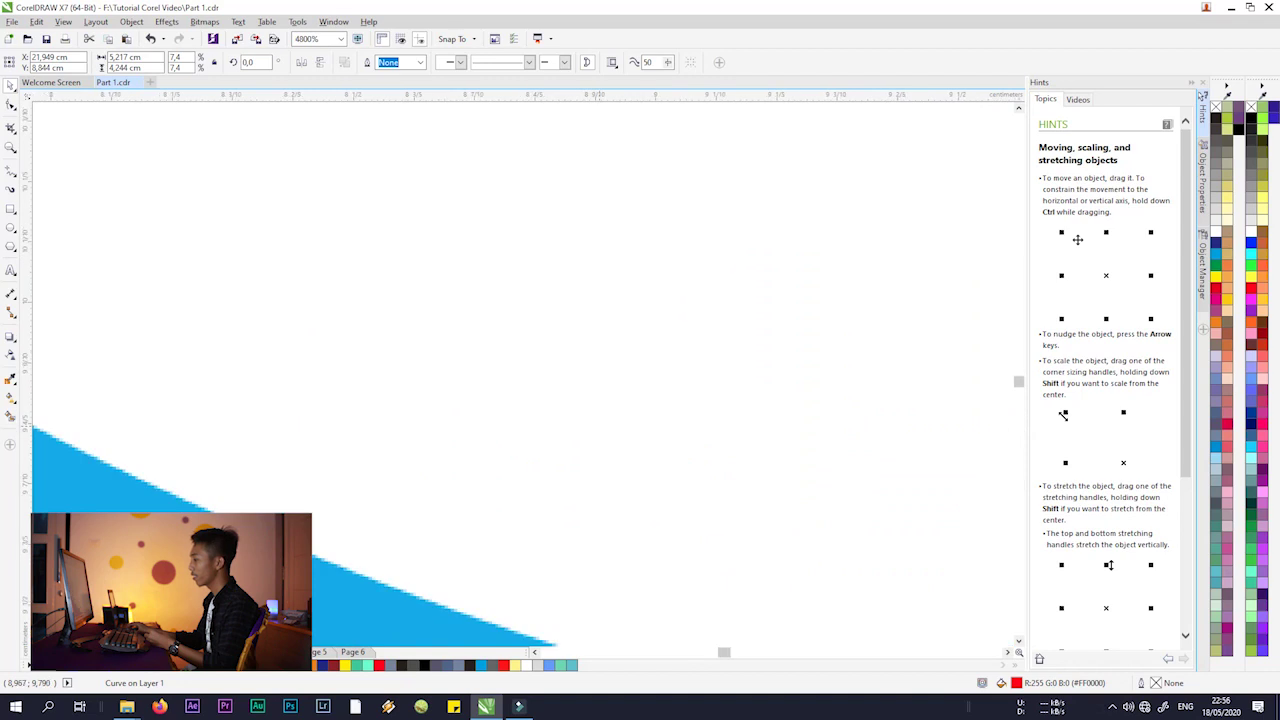
scroll(40, 420, "up", 5)
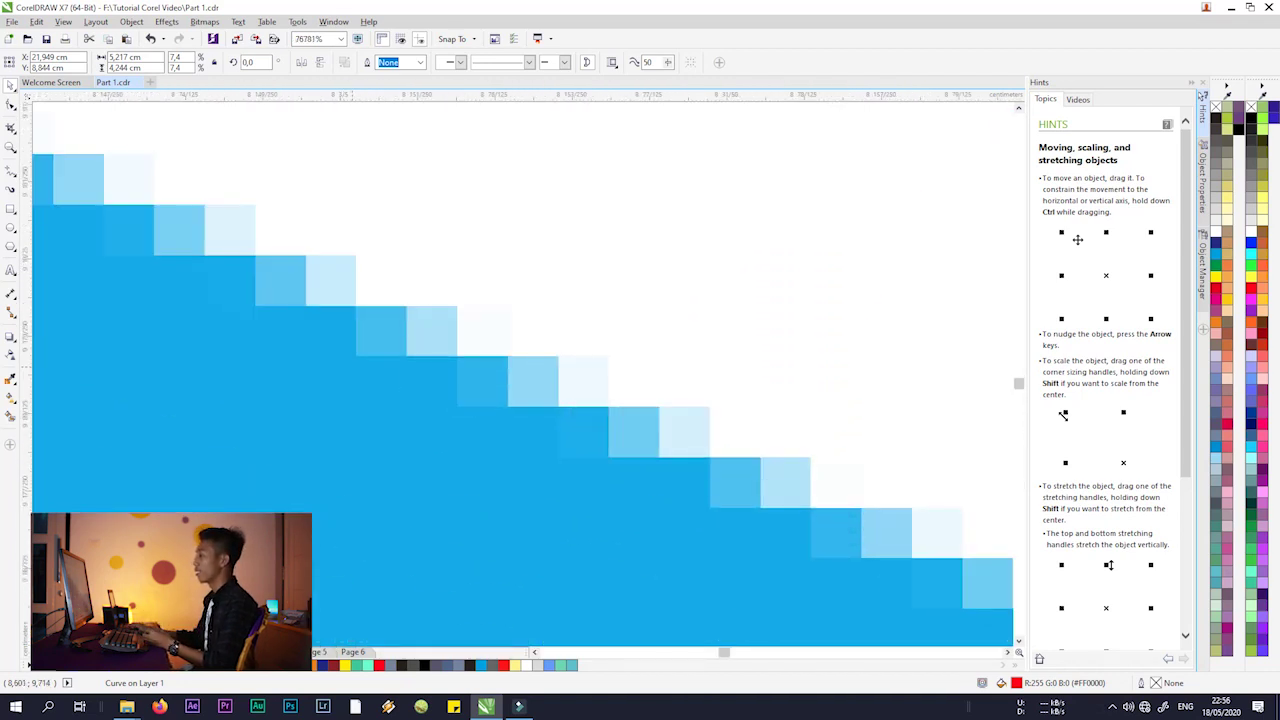
scroll(518, 367, "down", 4)
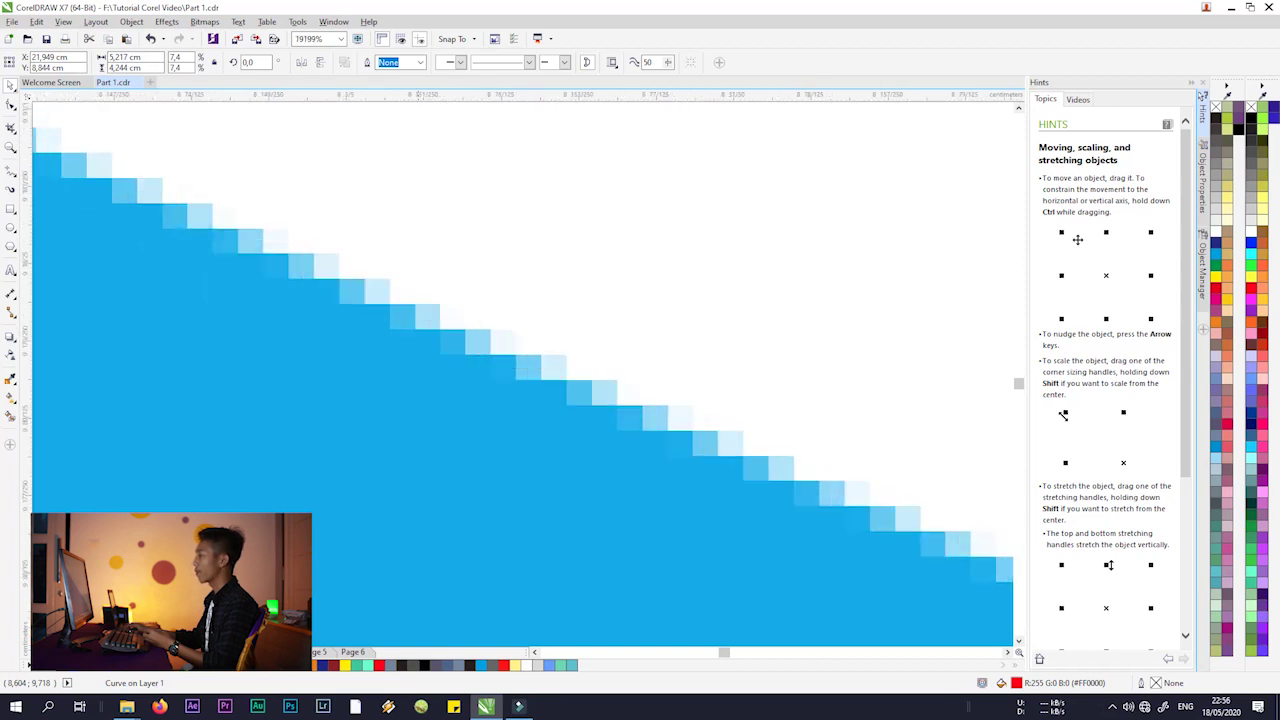
scroll(668, 292, "down", 6)
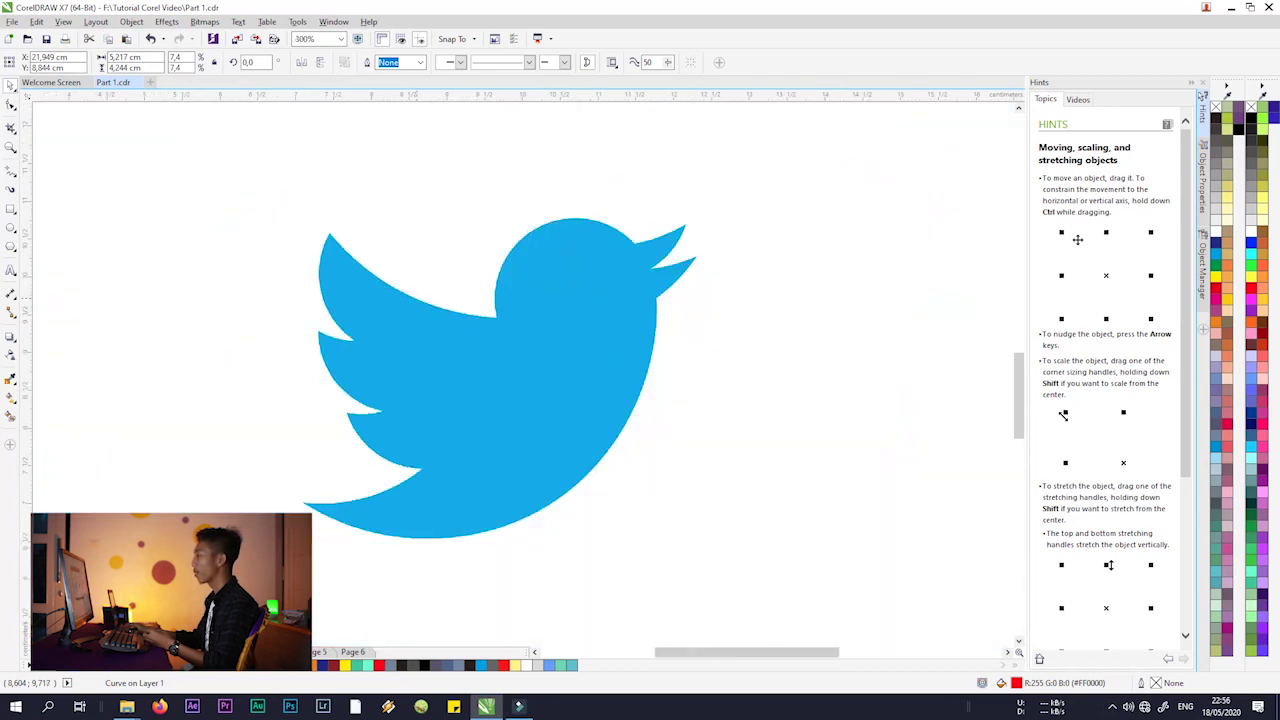
- Examine the outline of the red vector bird at very high magnification near its beak
scroll(668, 292, "up", 3)
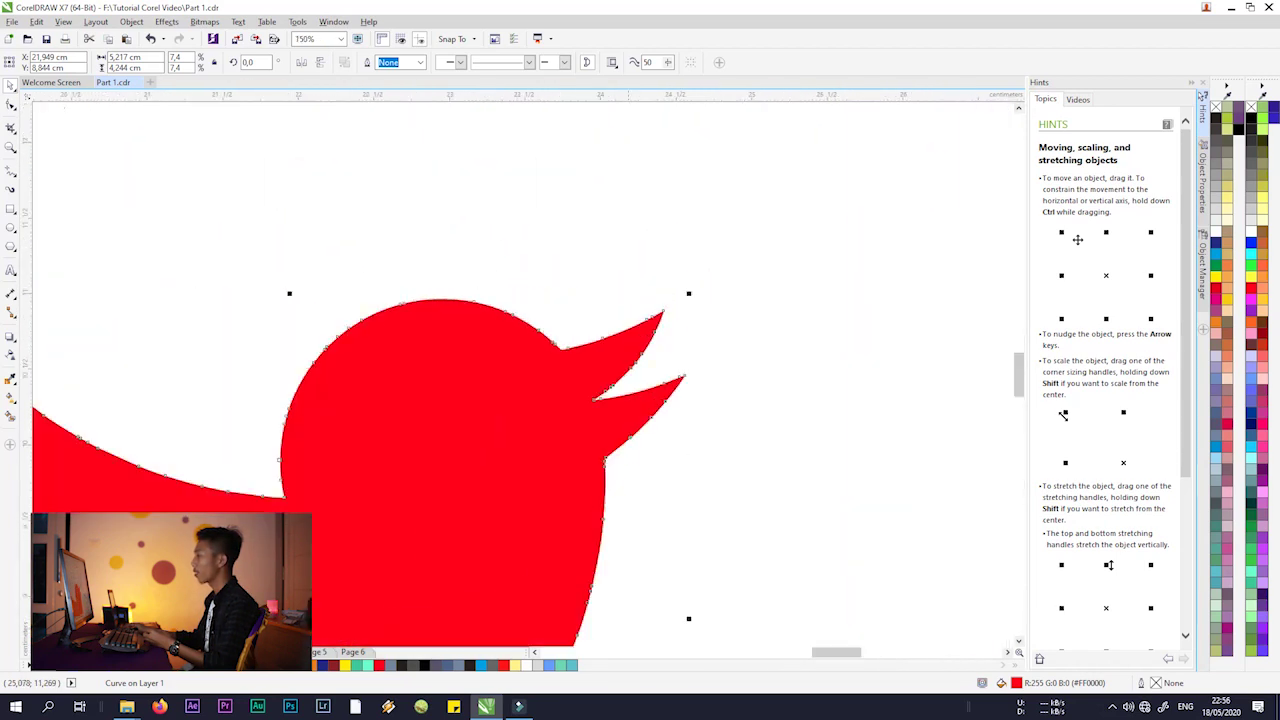
scroll(668, 292, "up", 2)
scroll(668, 292, "up", 9)
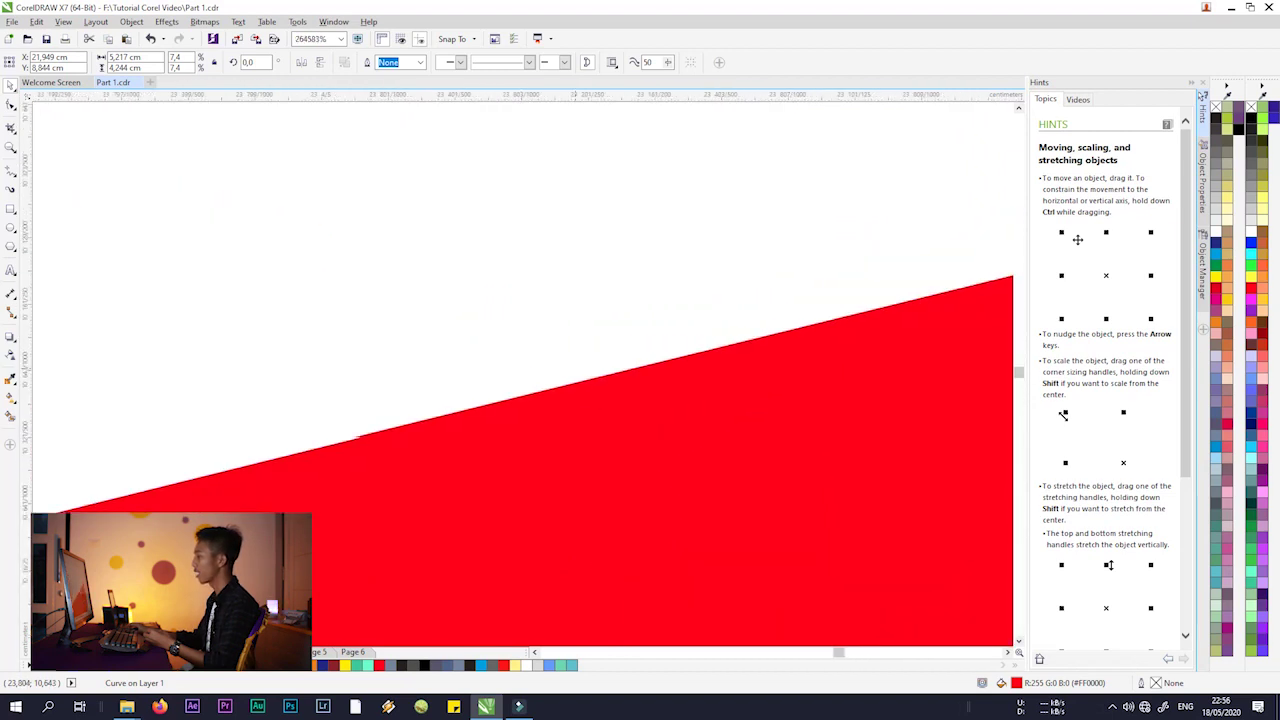
scroll(690, 352, "down", 12)
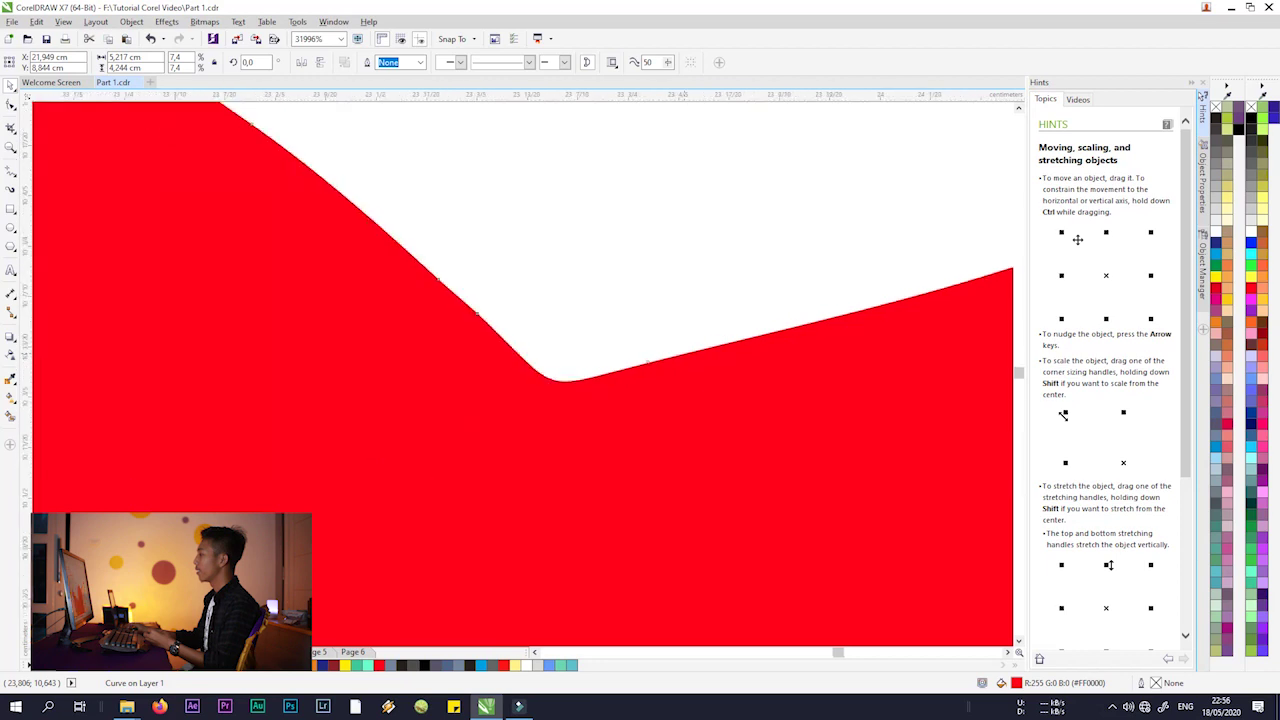
- Compare the properties of the blue bitmap and the red curve by selecting them alternately, leaving nothing selected
left_click(462, 391)
left_click(252, 408)
left_click(587, 391)
left_click(286, 370)
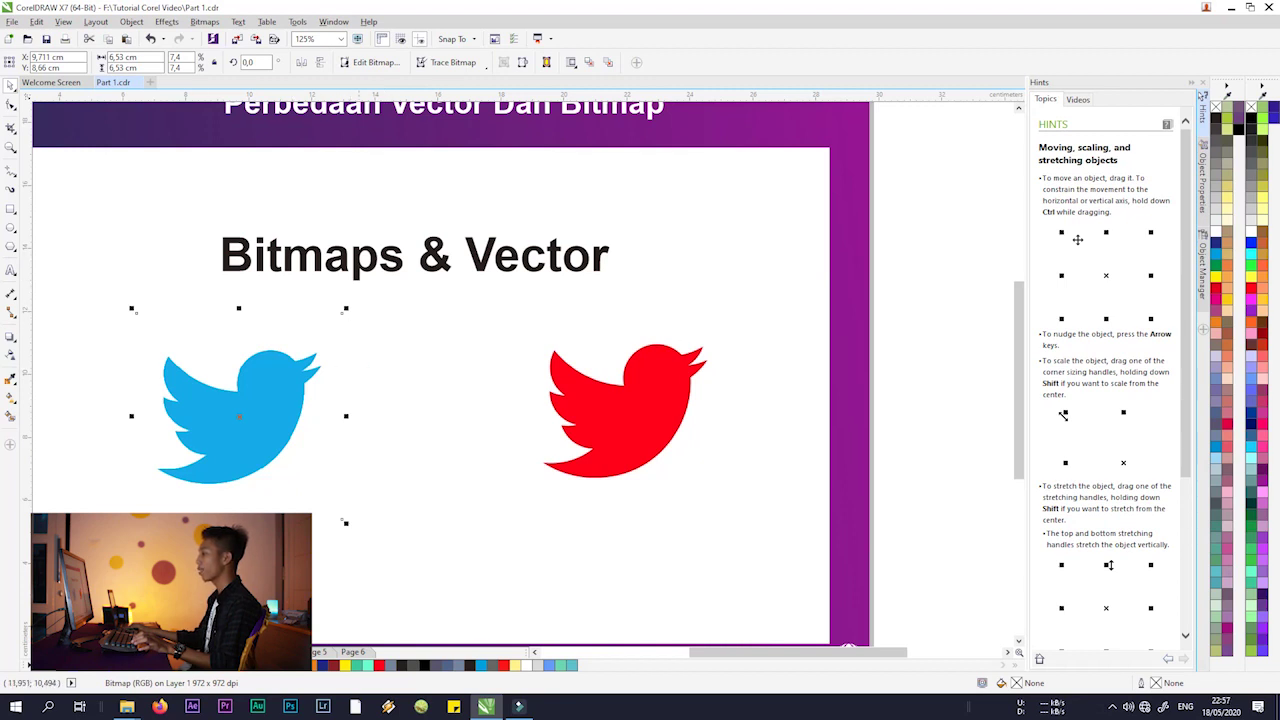
left_click(623, 378)
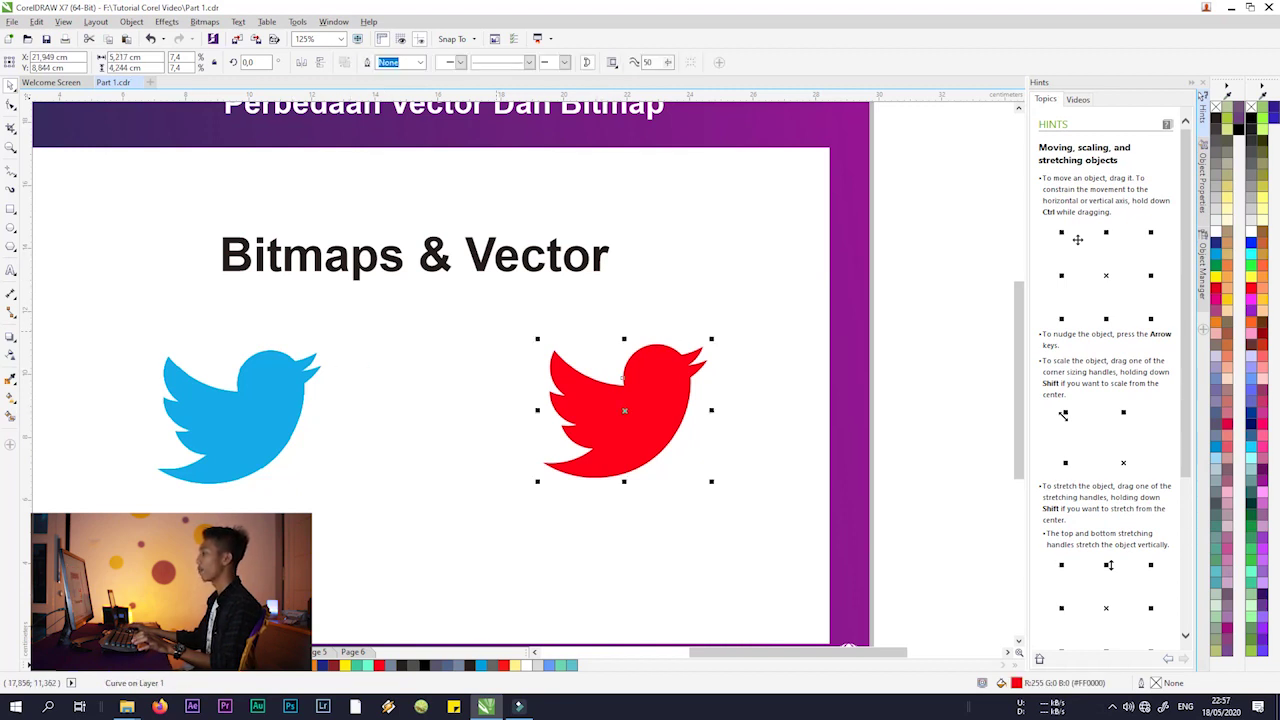
scroll(622, 378, "down", 2)
key("Escape")
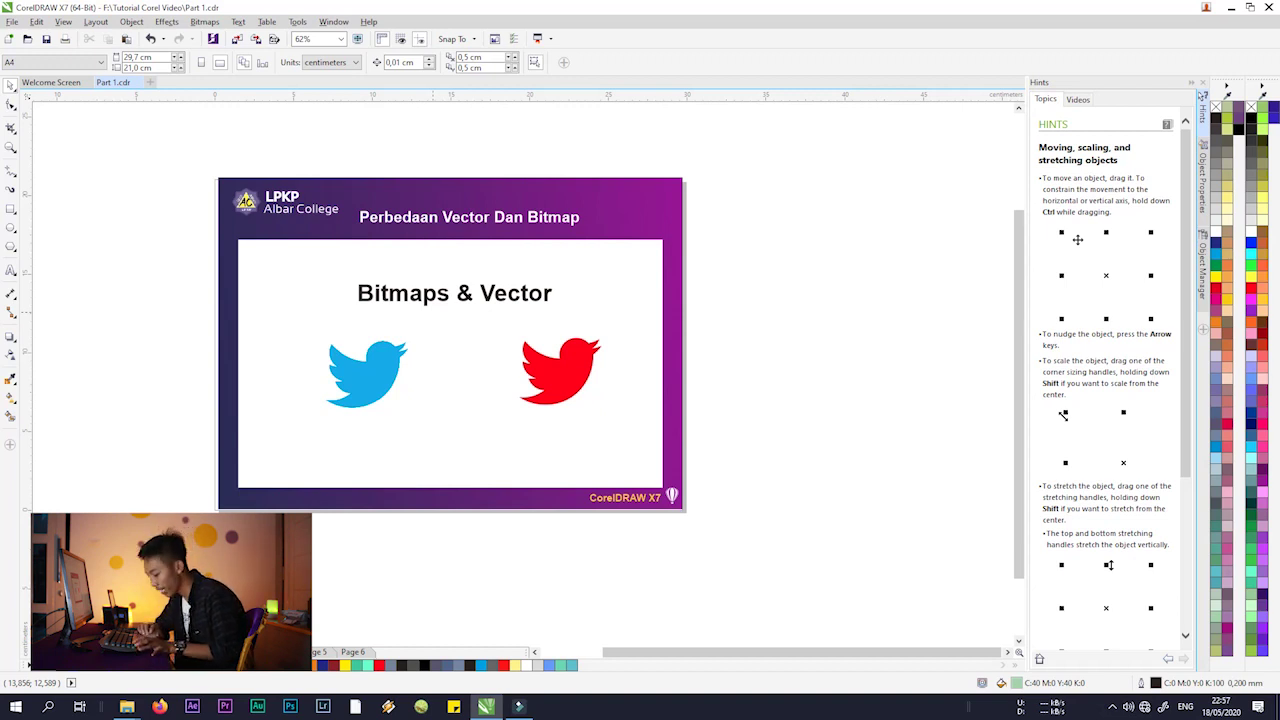
- Start a new document and name it LATIHAN
key("ctrl+n")
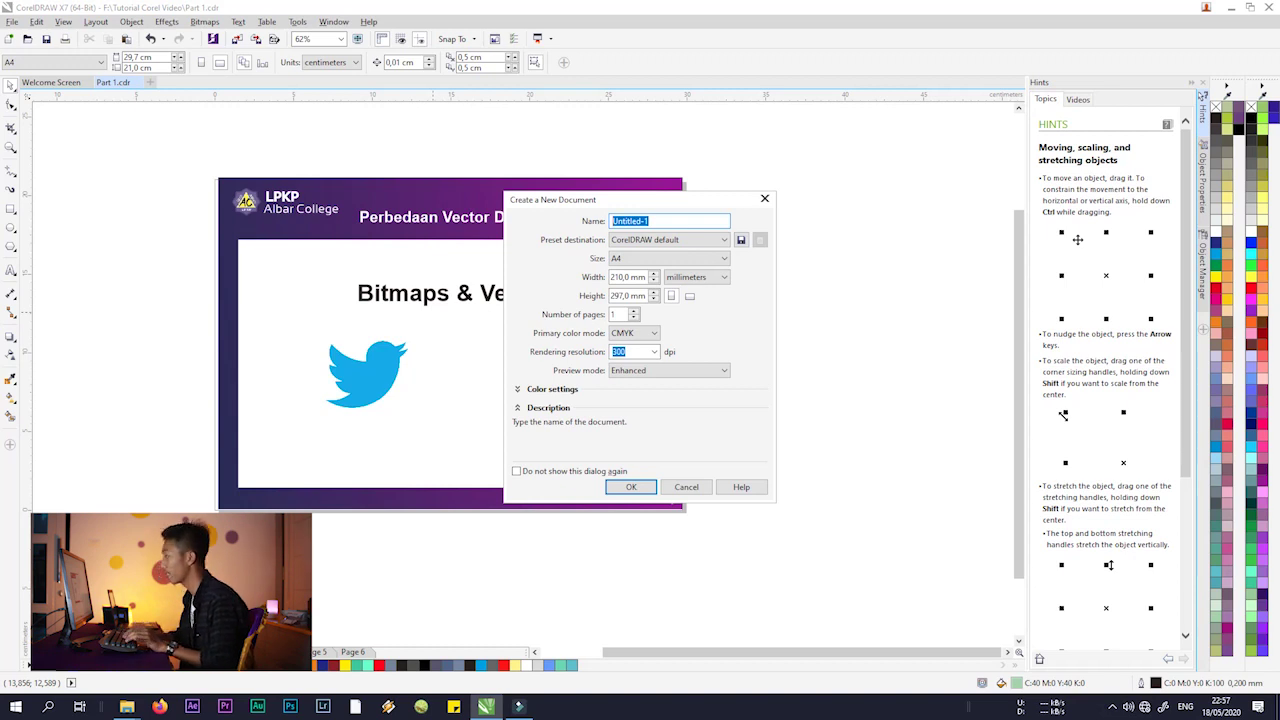
type("I")
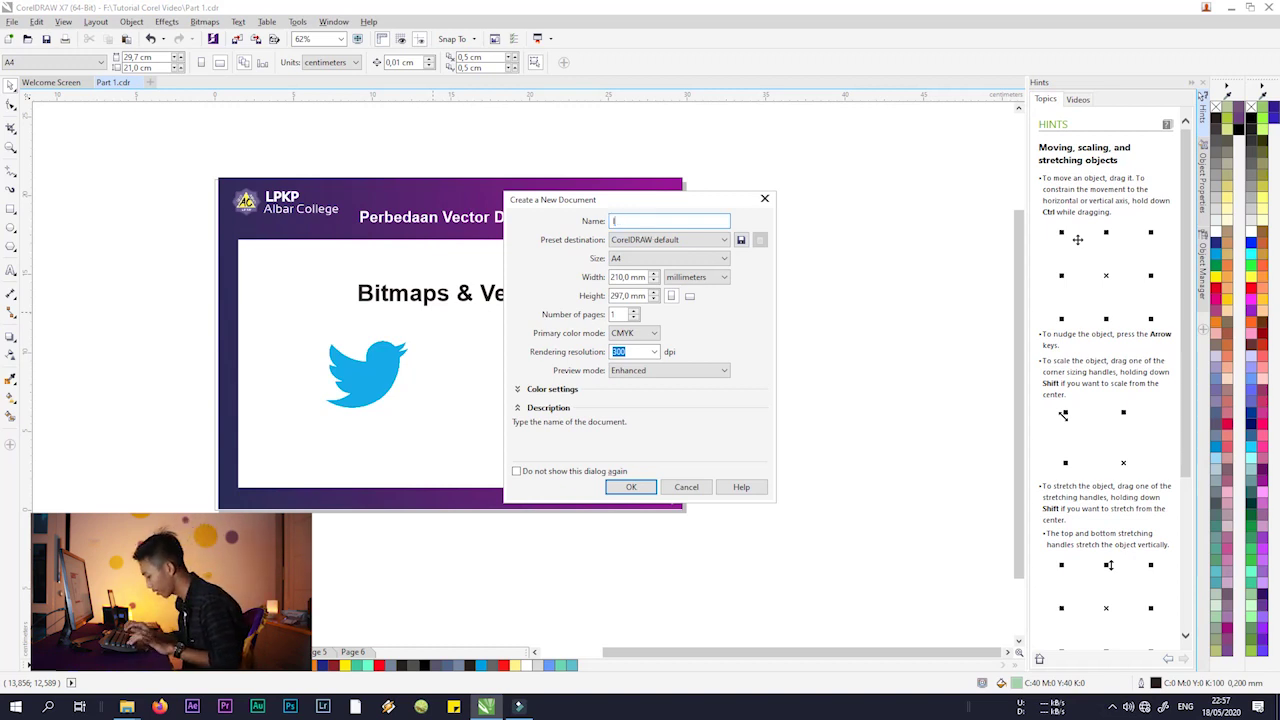
type("ATIHA")
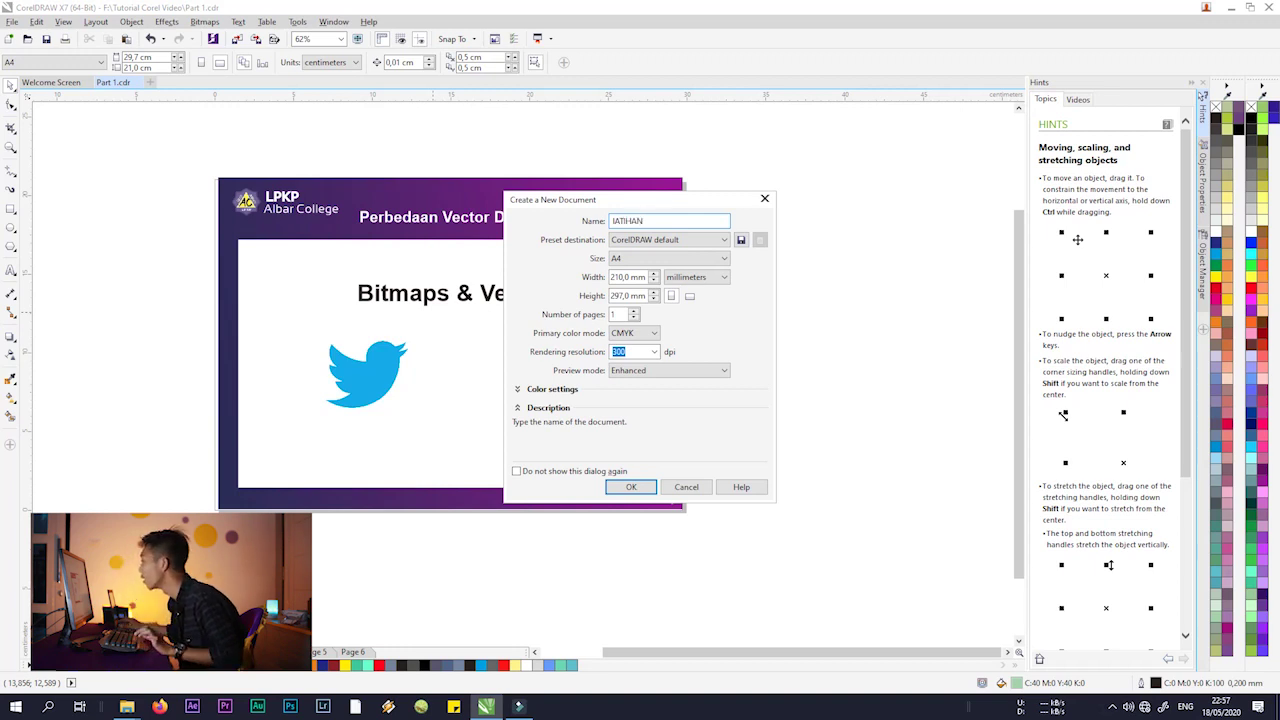
type("N")
left_click(613, 221)
type("L")
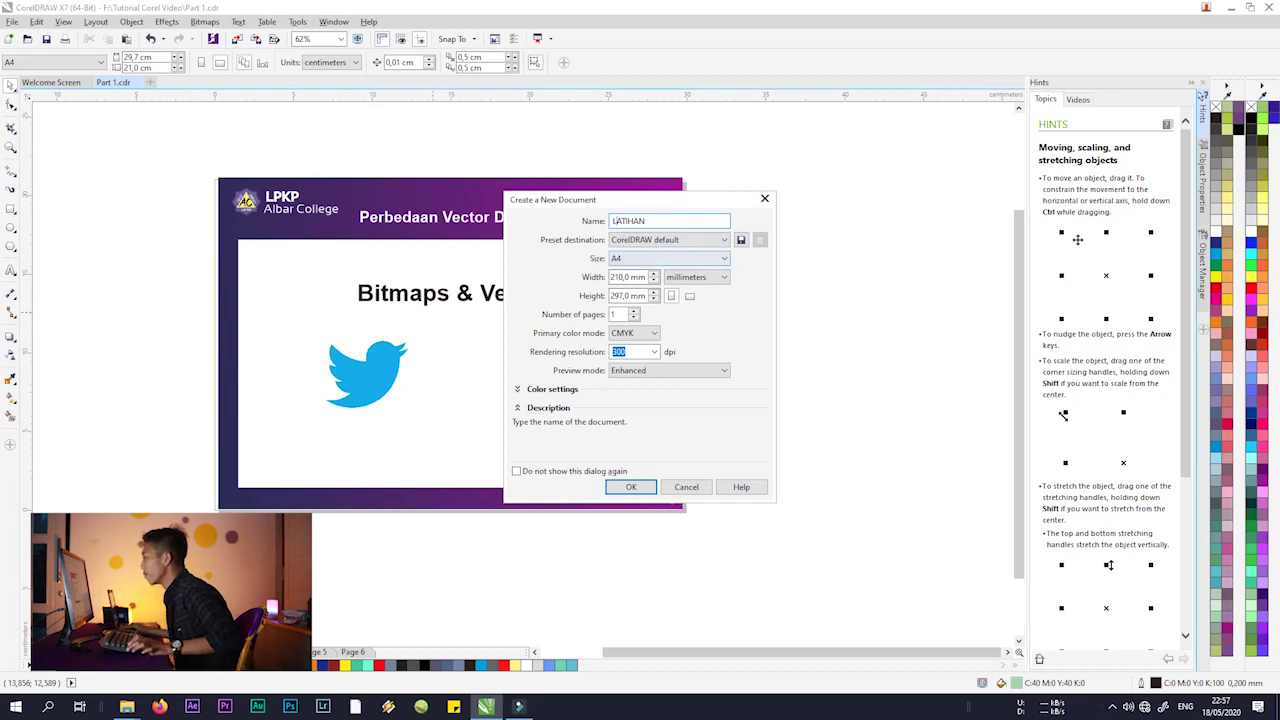
- Set the new document's page size to Custom and its units to centimeters
left_click(669, 259)
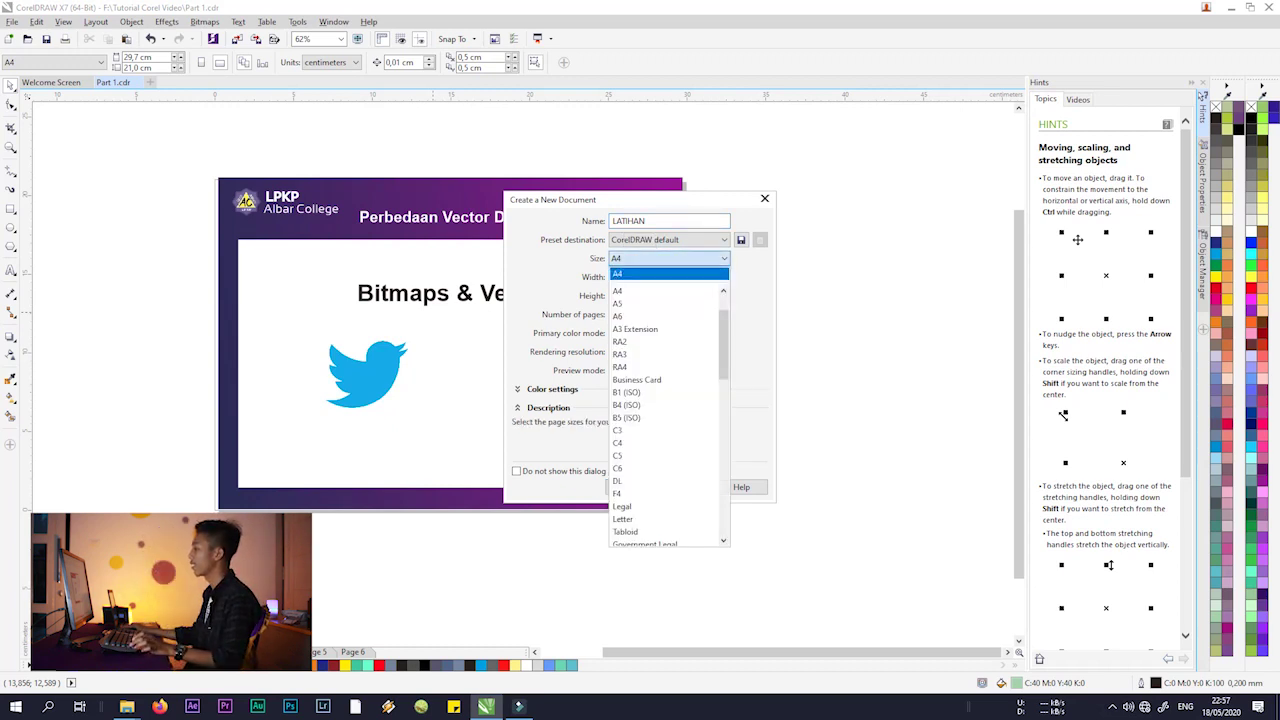
key("Down")
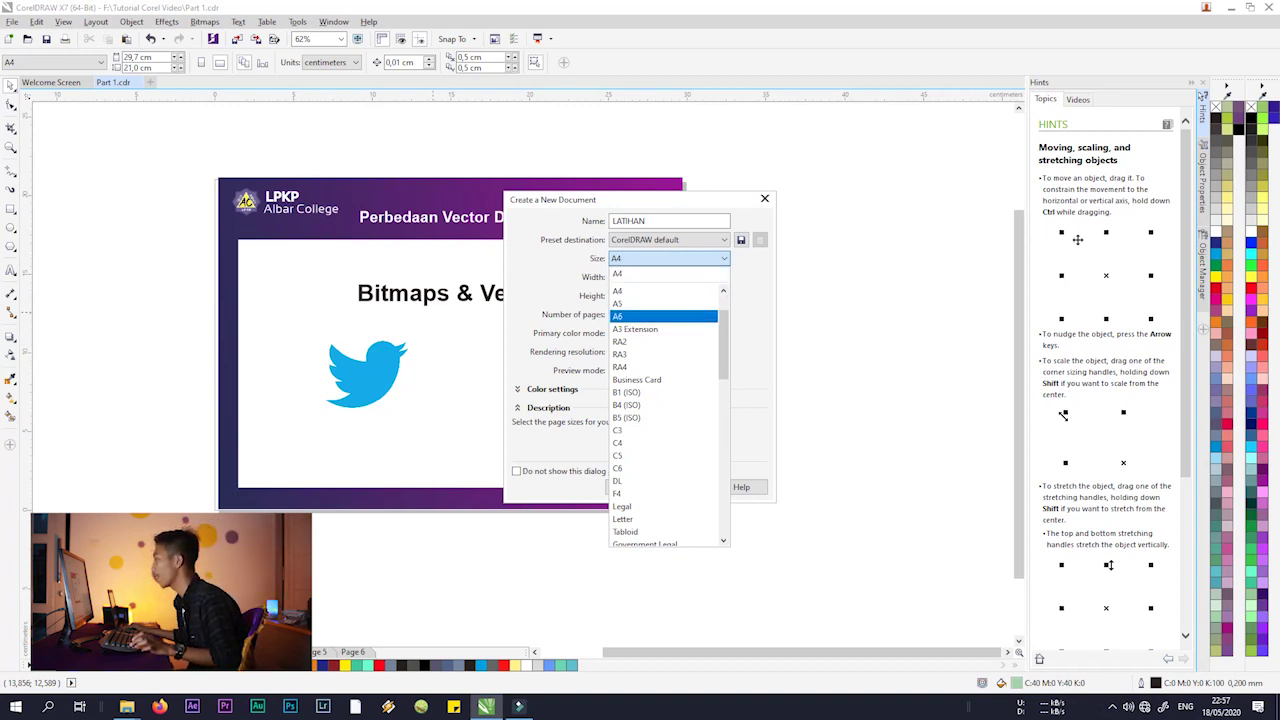
scroll(664, 506, "down", 2)
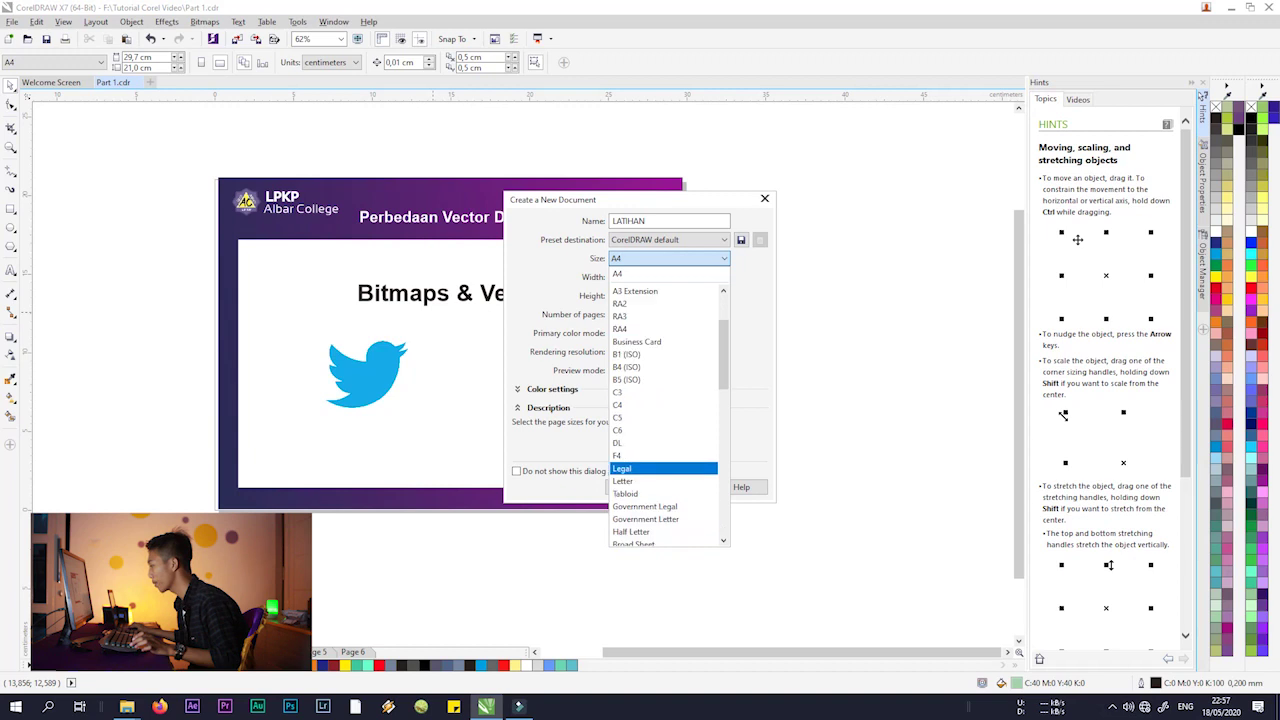
scroll(664, 481, "down", 3)
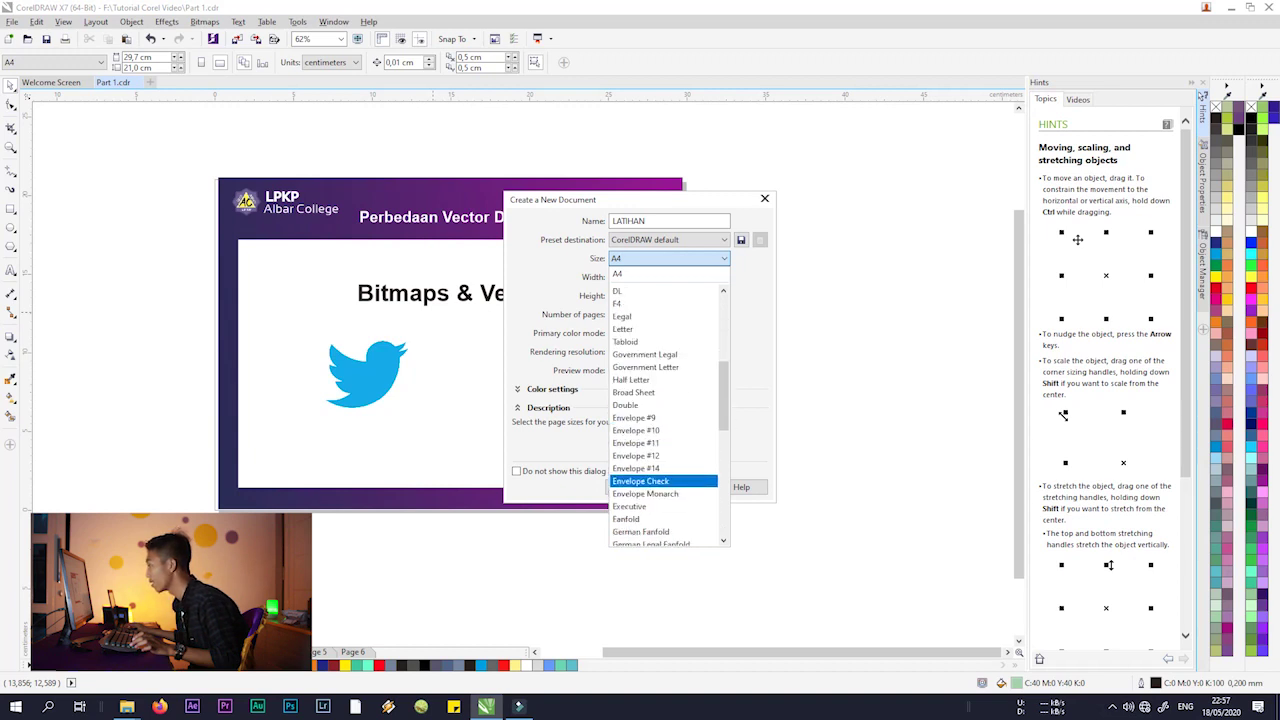
scroll(664, 481, "down", 6)
left_click(655, 527)
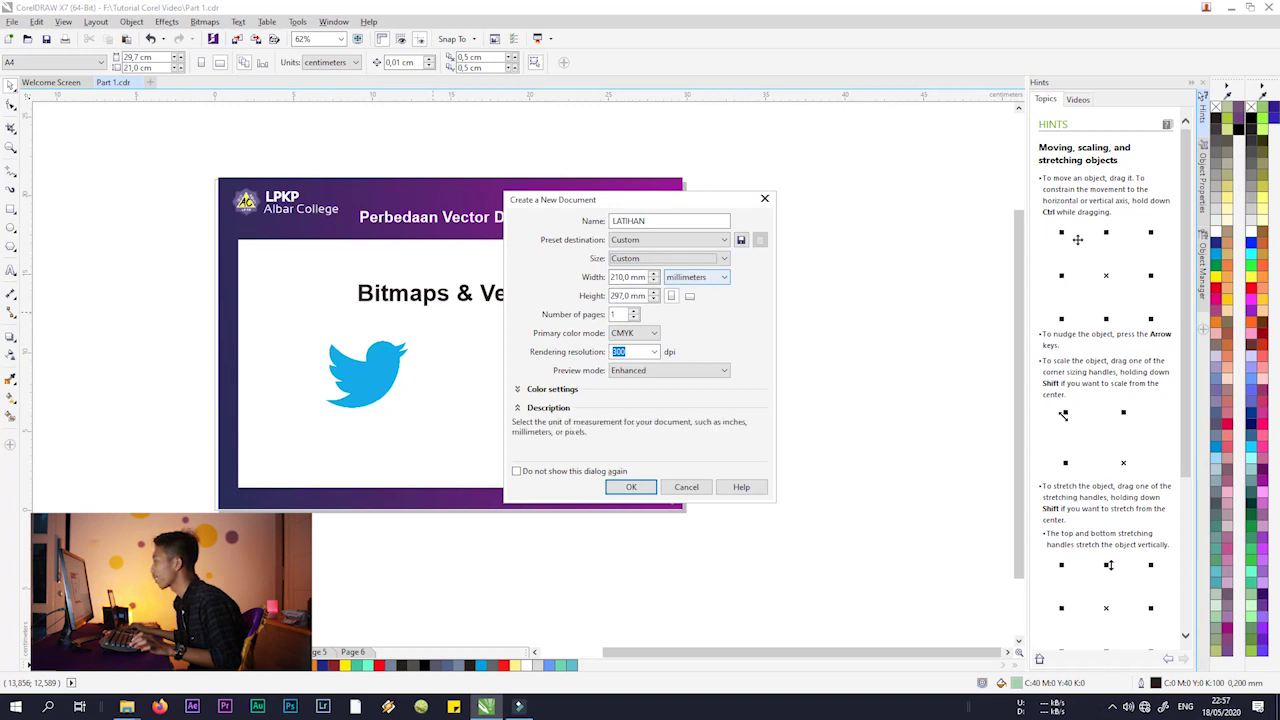
left_click(696, 277)
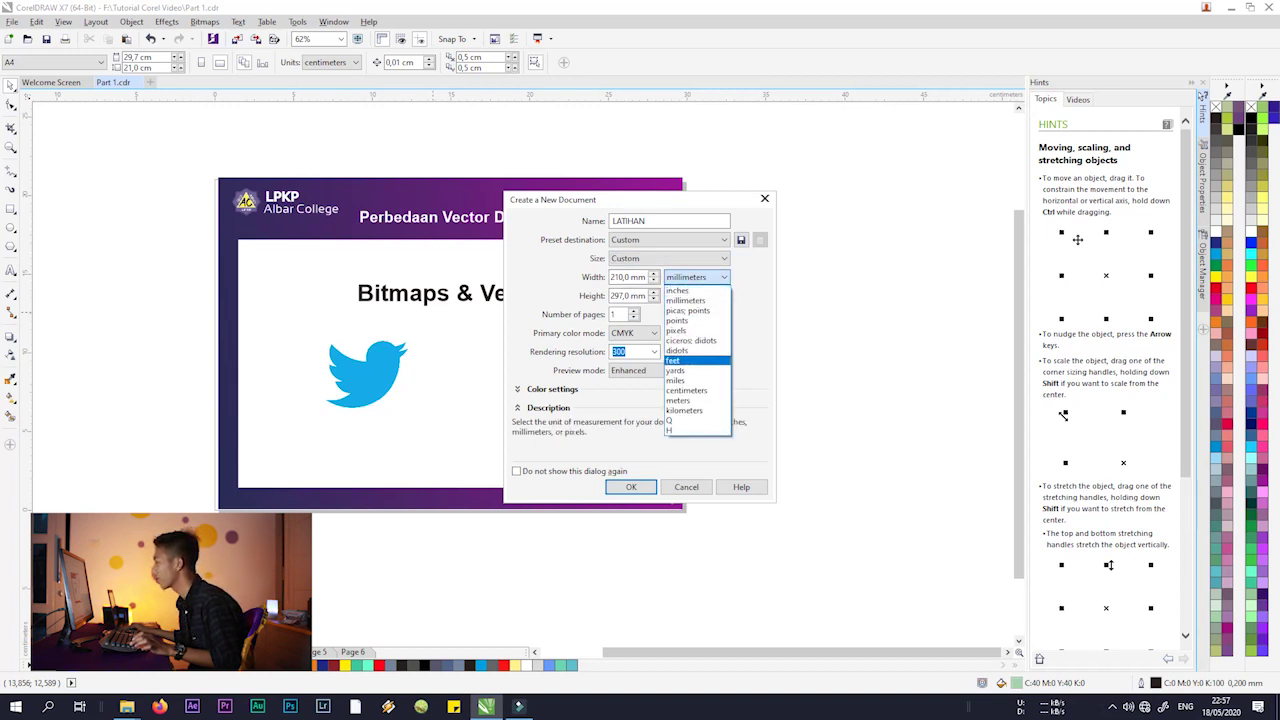
left_click(686, 390)
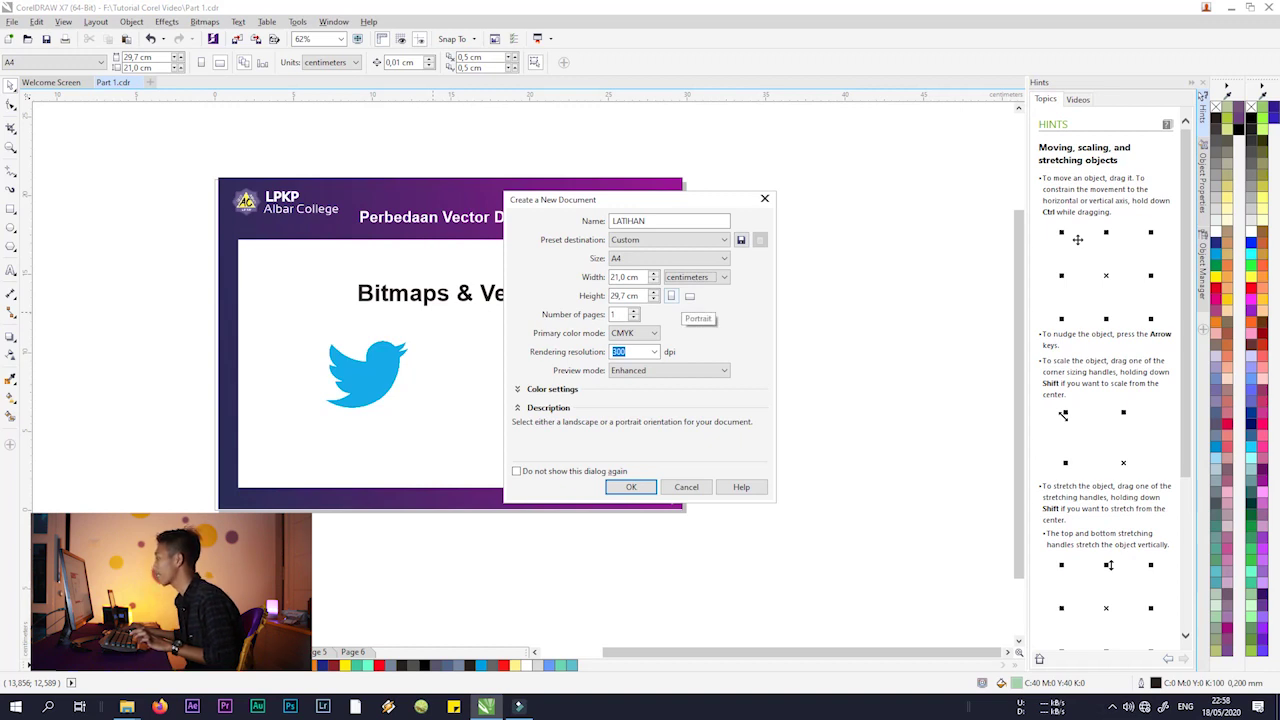
- Set the LATIHAN document's page orientation to landscape and create the document
left_click(689, 295)
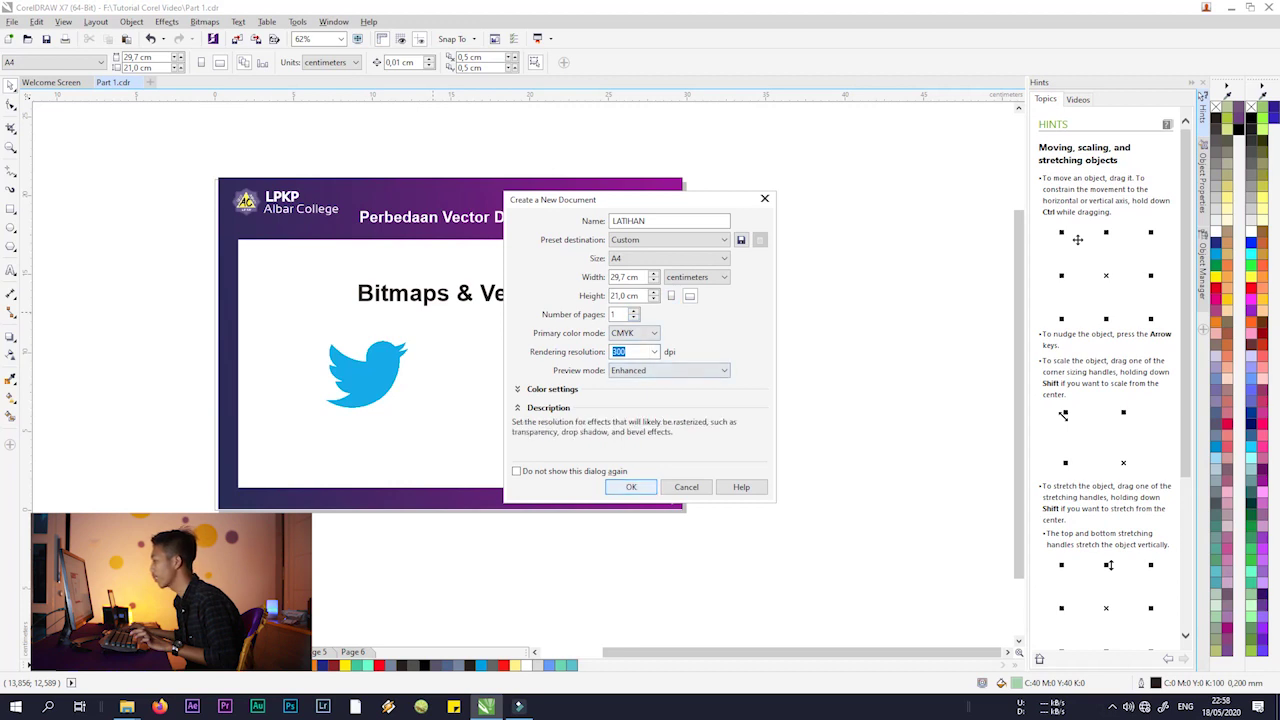
left_click(631, 487)
scroll(455, 306, "down", 2)
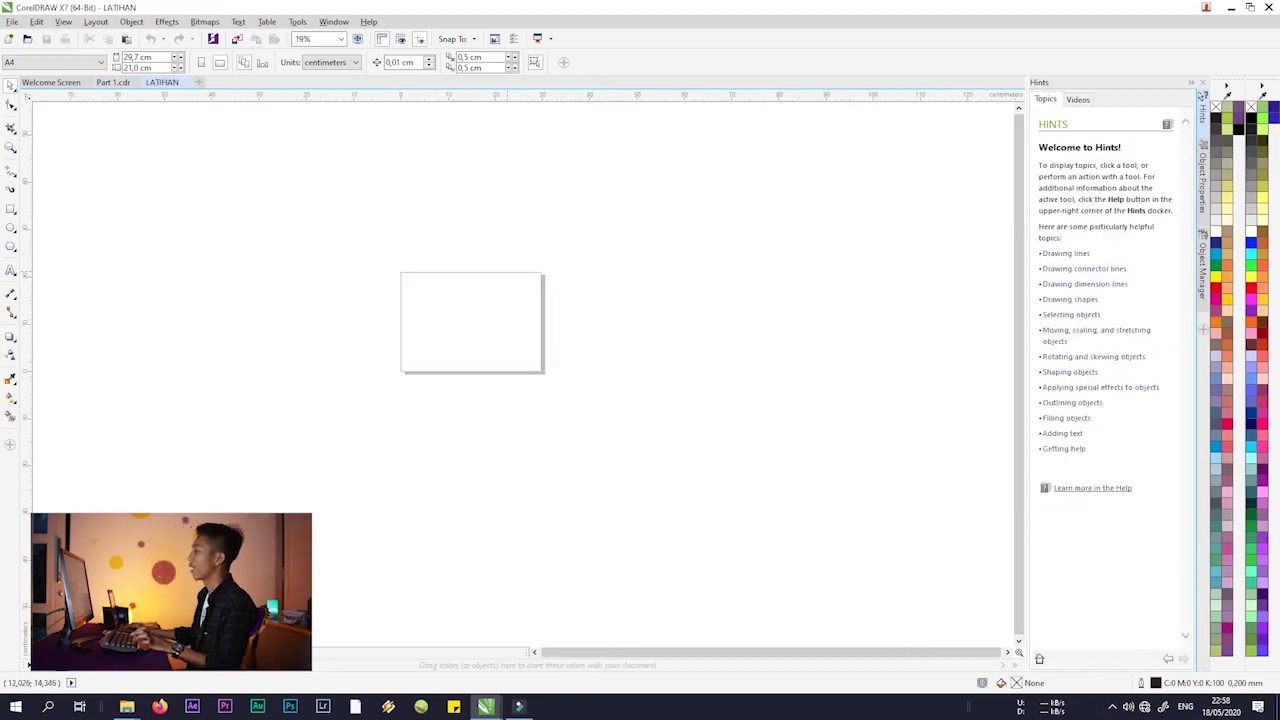
scroll(539, 348, "up", 1)
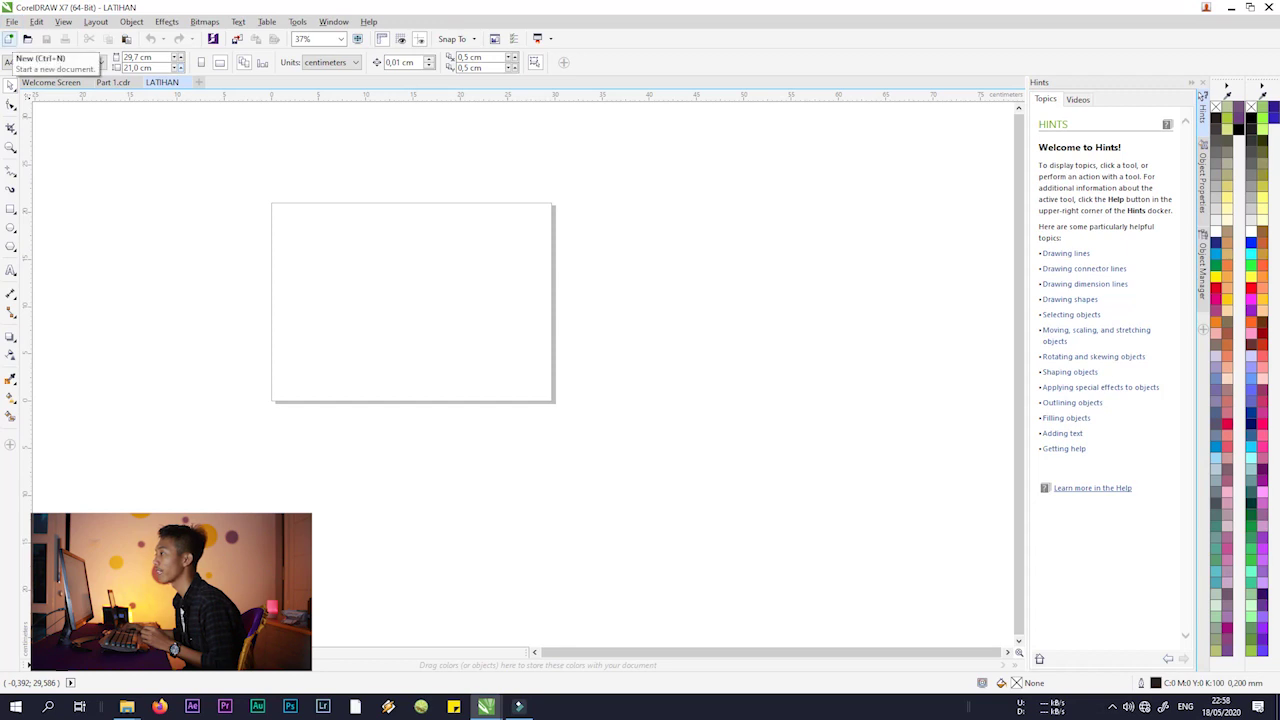
- Create a second blank document, keeping its suggested name Untitled-1 and the proposed settings
left_click(9, 38)
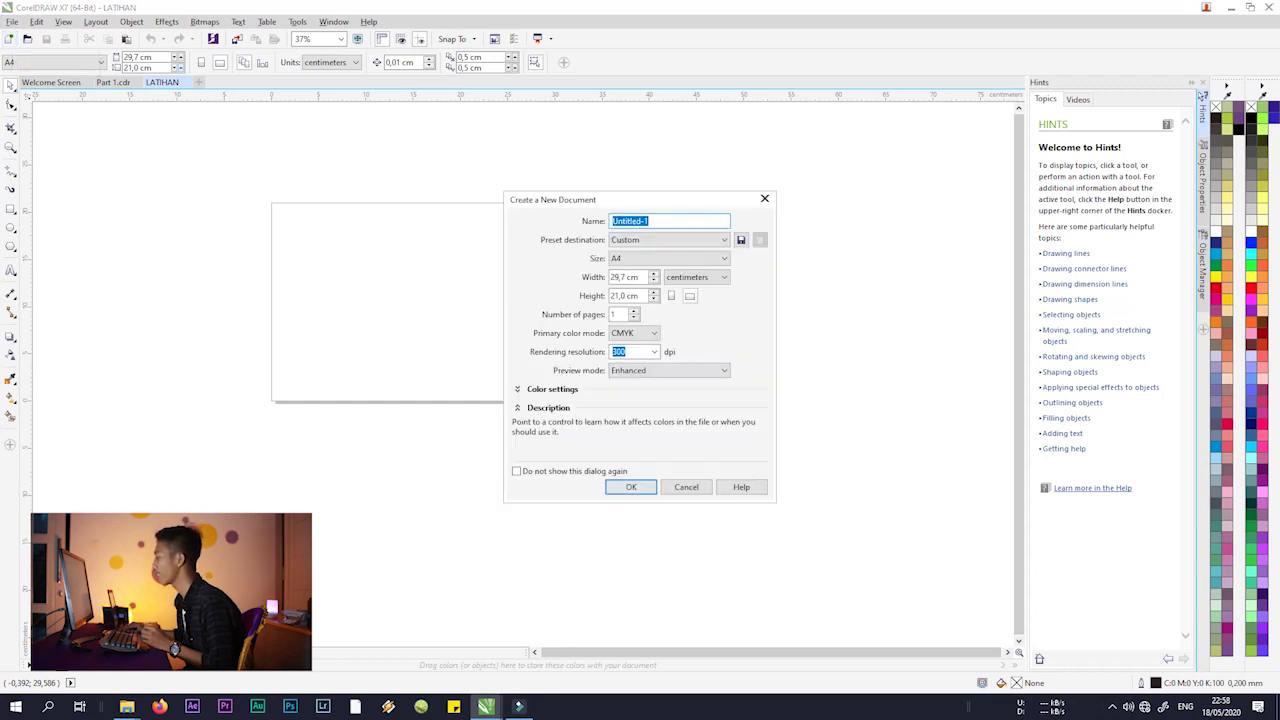
key("Return")
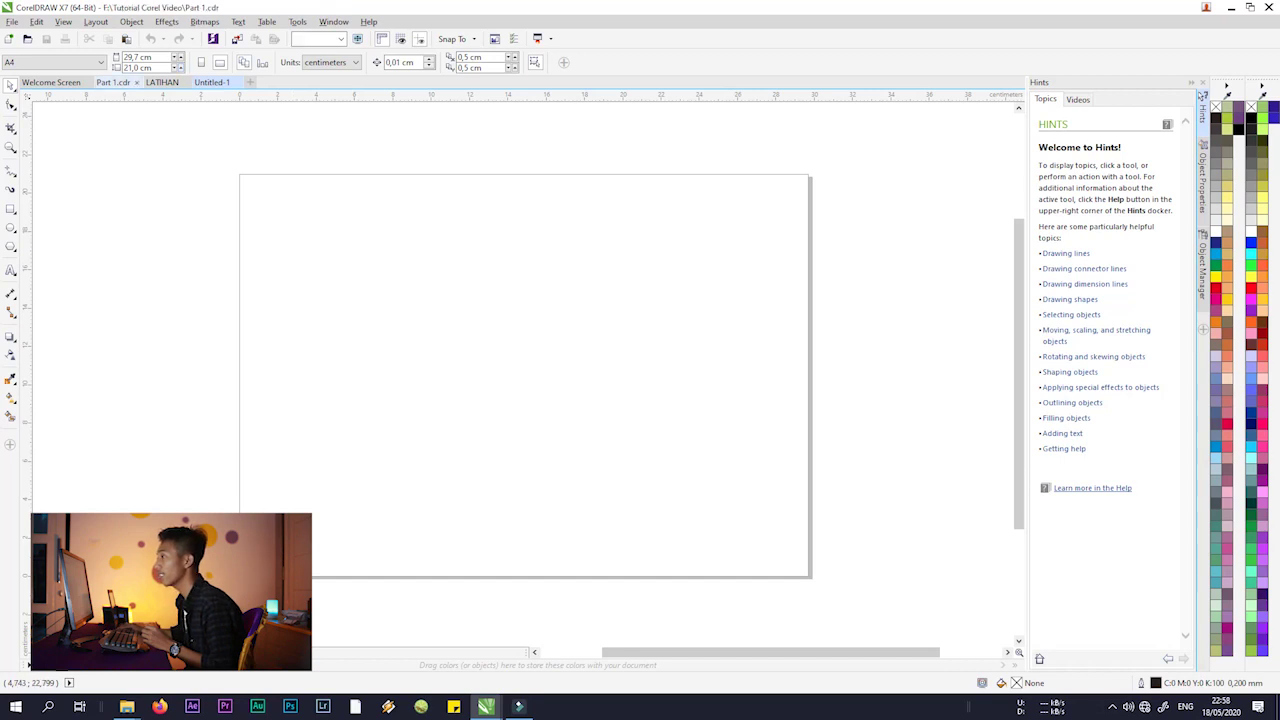
- Open the Fungsi Pick Tools page of Part 1.cdr and select the green, red, blue and dark brown squares in turn
left_click(113, 82)
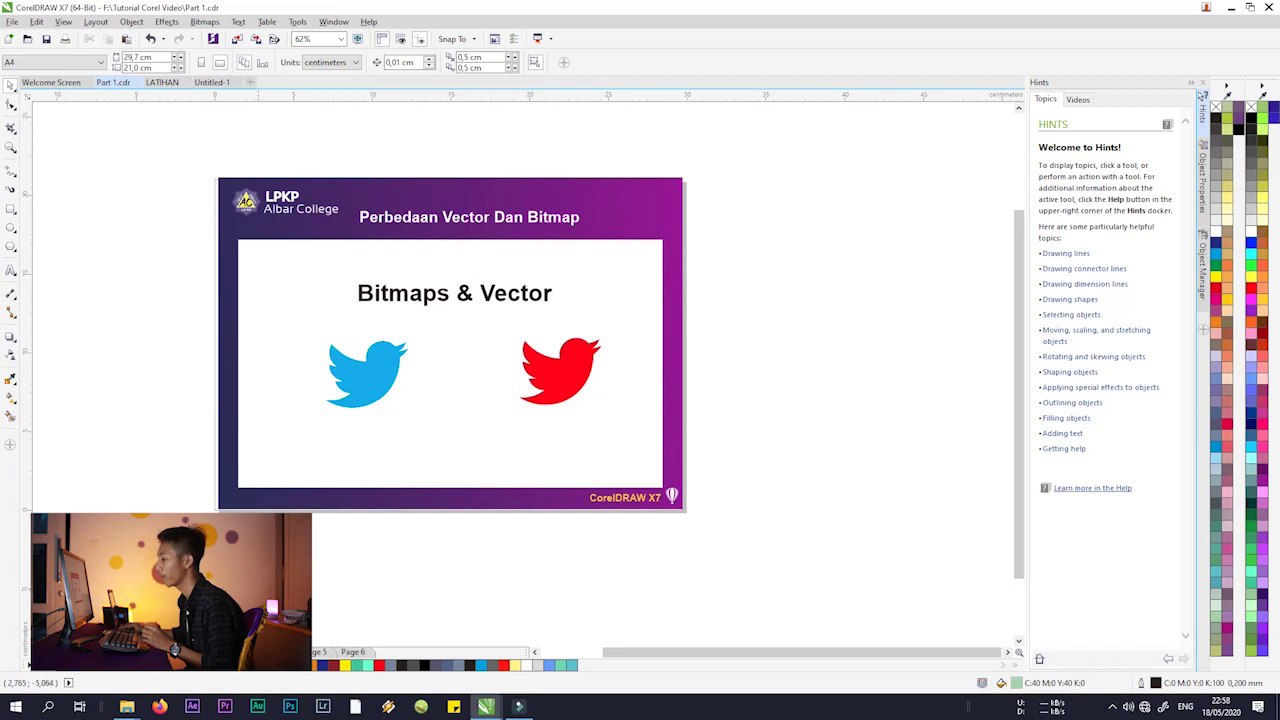
key("Page_Down")
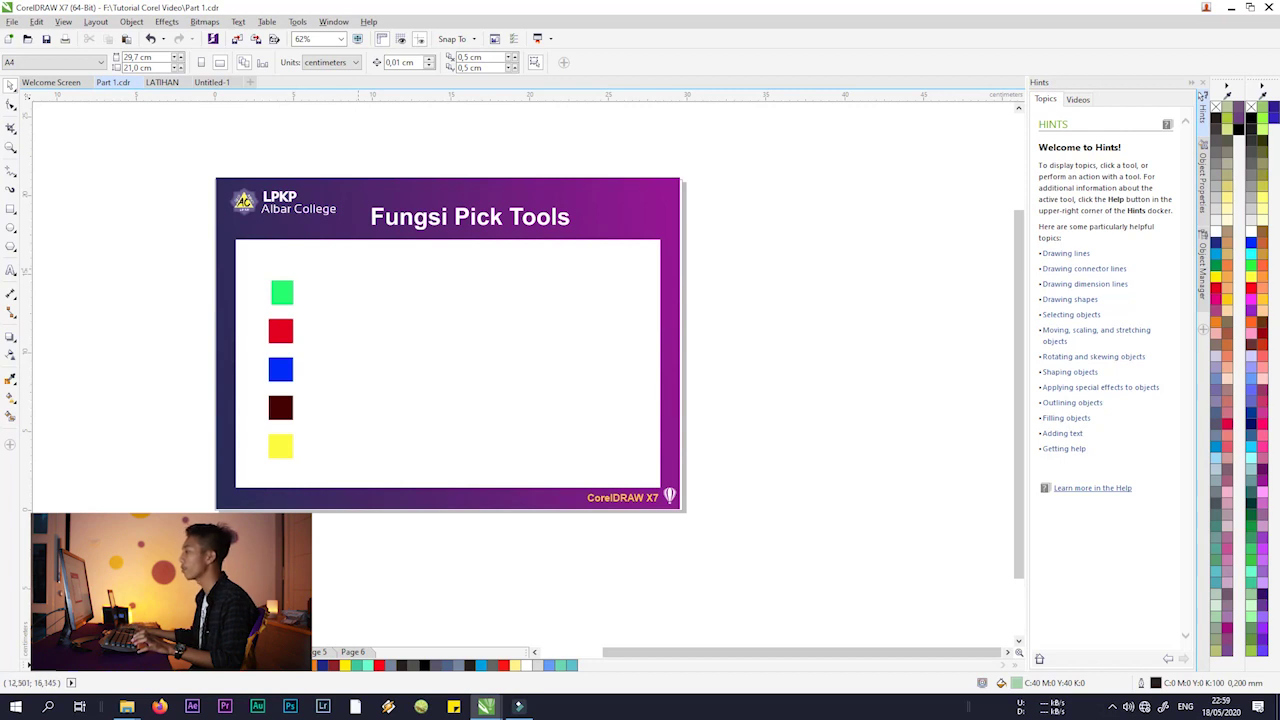
left_click(283, 292)
left_click(281, 332)
left_click(276, 374)
left_click(281, 407)
- Move the green square toward the middle of the white area and enlarge it to about 6.9 × 7.7 cm
left_click(282, 292)
left_click_drag(282, 292, 394, 291)
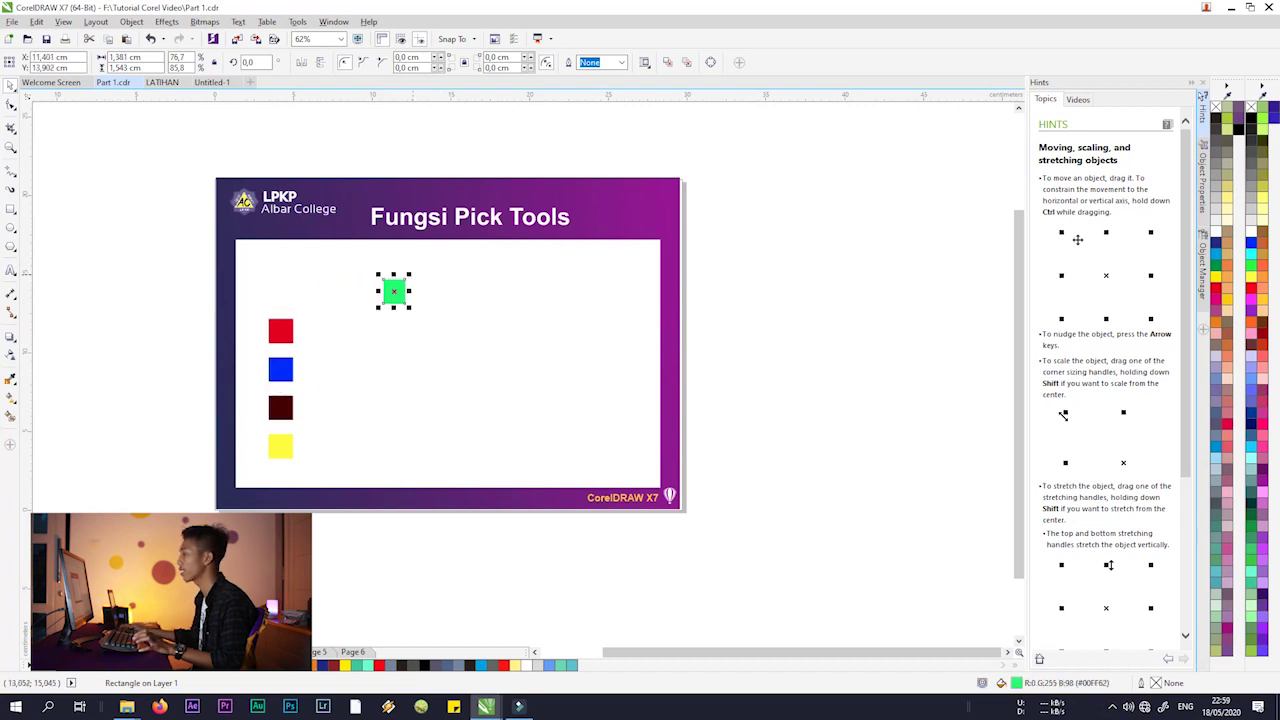
left_click_drag(411, 309, 480, 388)
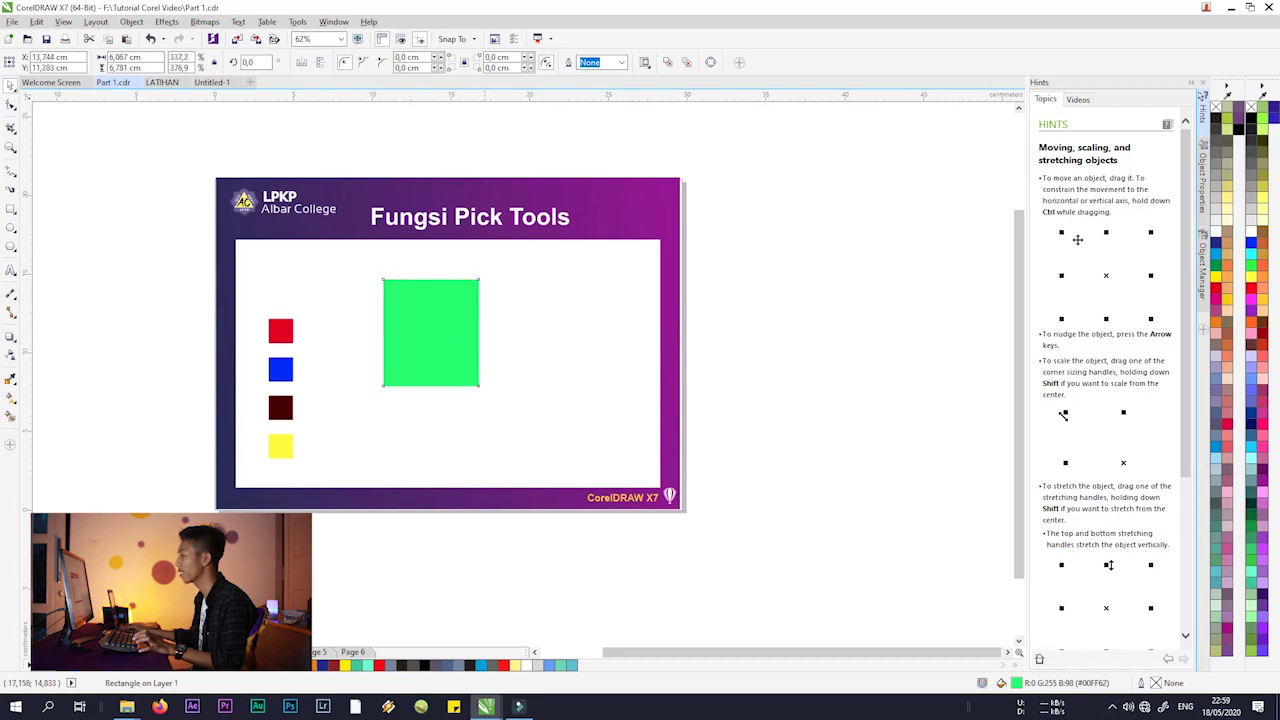
left_click_drag(482, 275, 495, 260)
left_click_drag(438, 322, 430, 355)
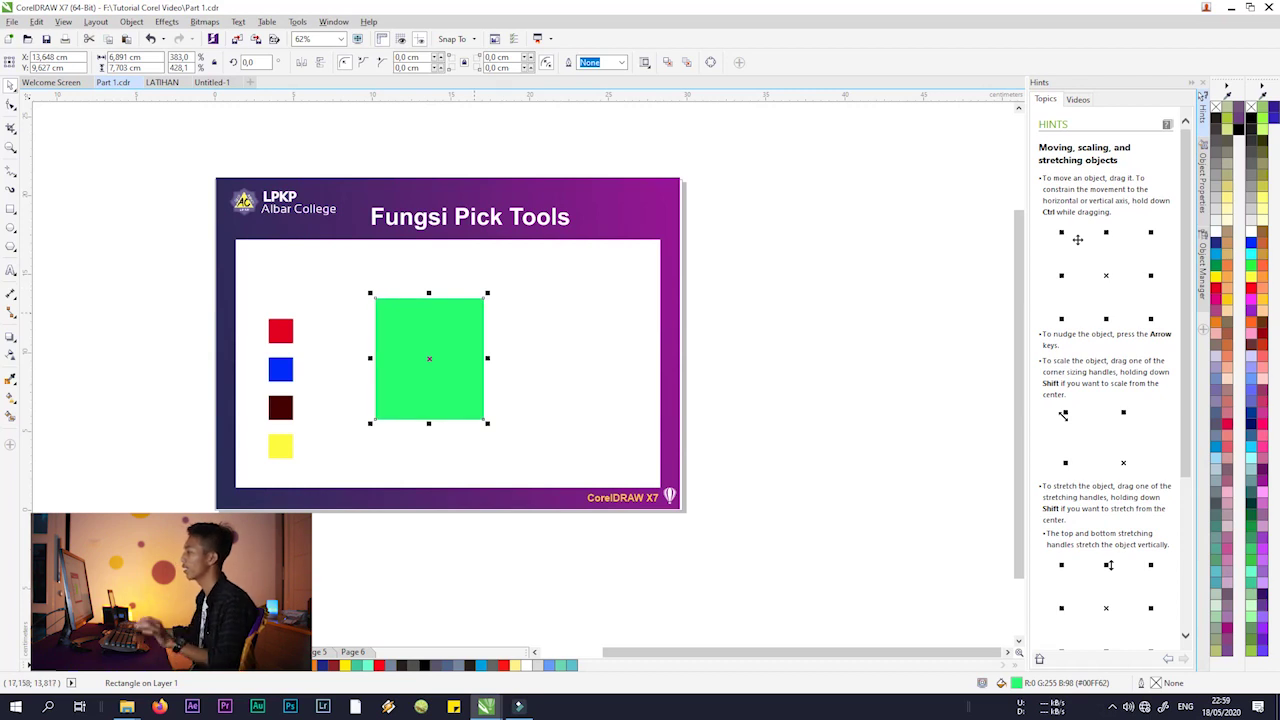
- Rotate the green square freehand to about 207.58° and open its rotation angle for editing
left_click(436, 376)
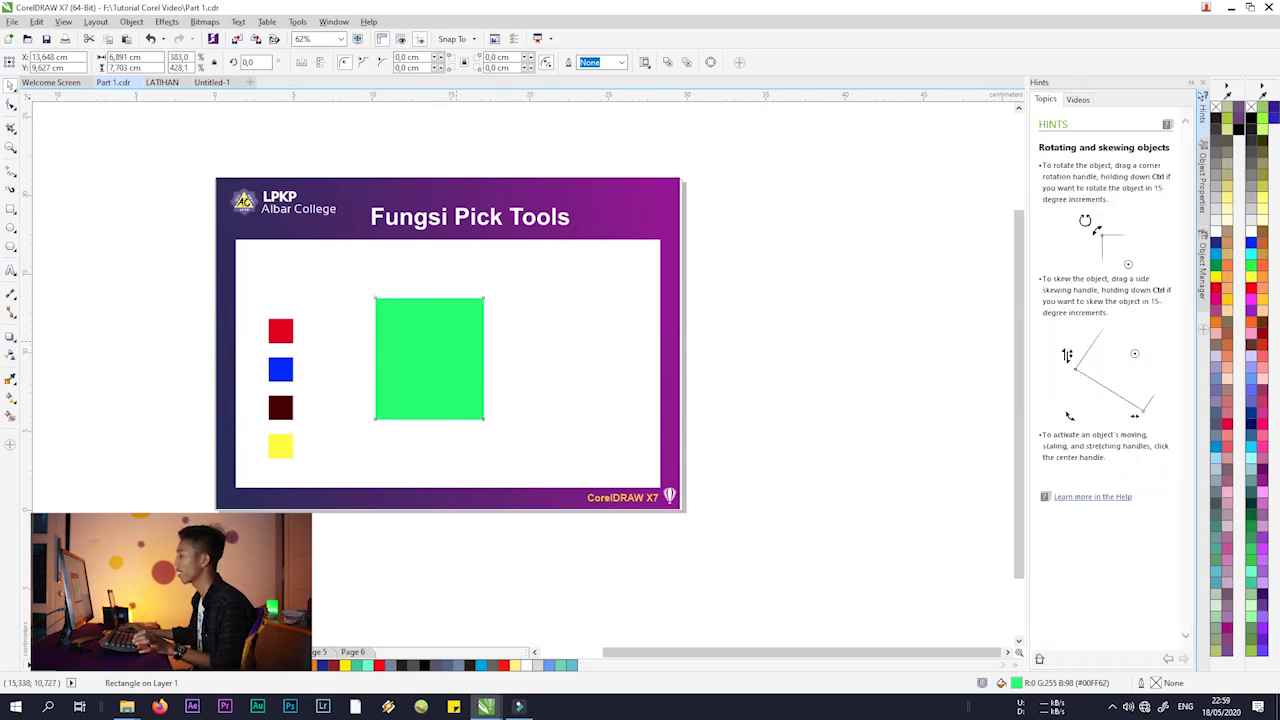
left_click(424, 360)
left_click(472, 307)
left_click_drag(488, 293, 394, 490)
left_click(444, 344)
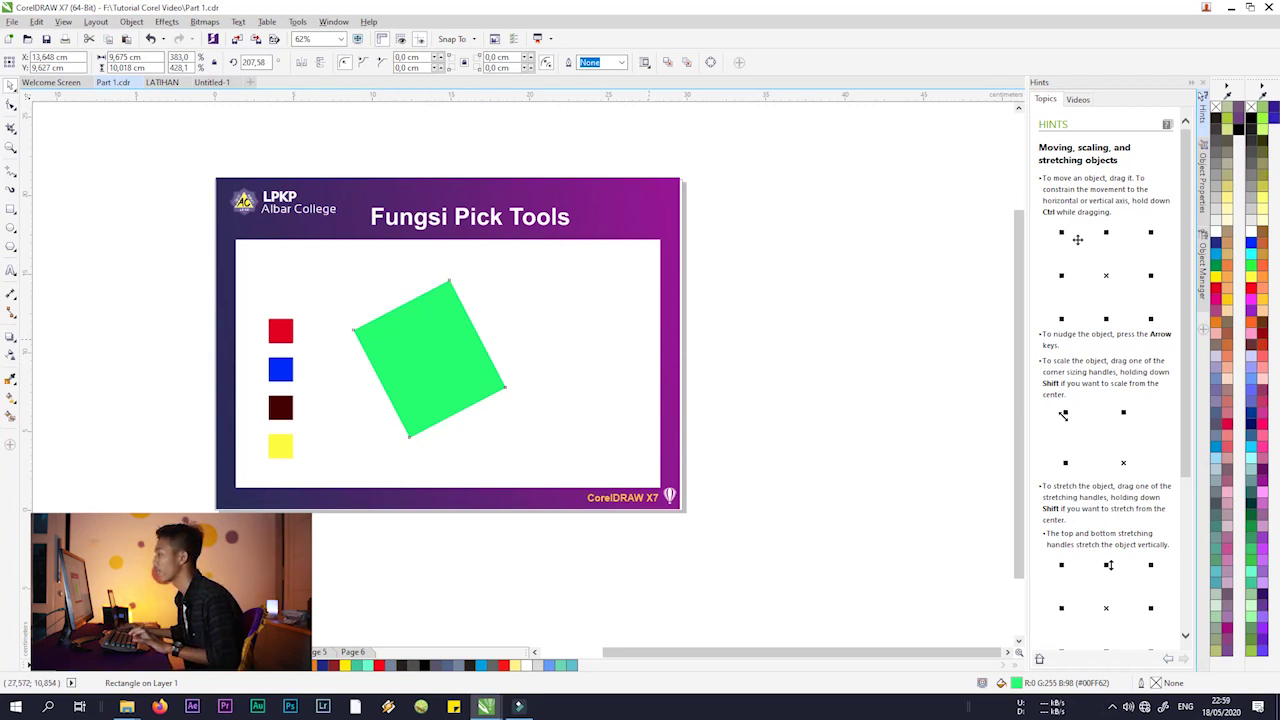
left_click_drag(267, 62, 241, 62)
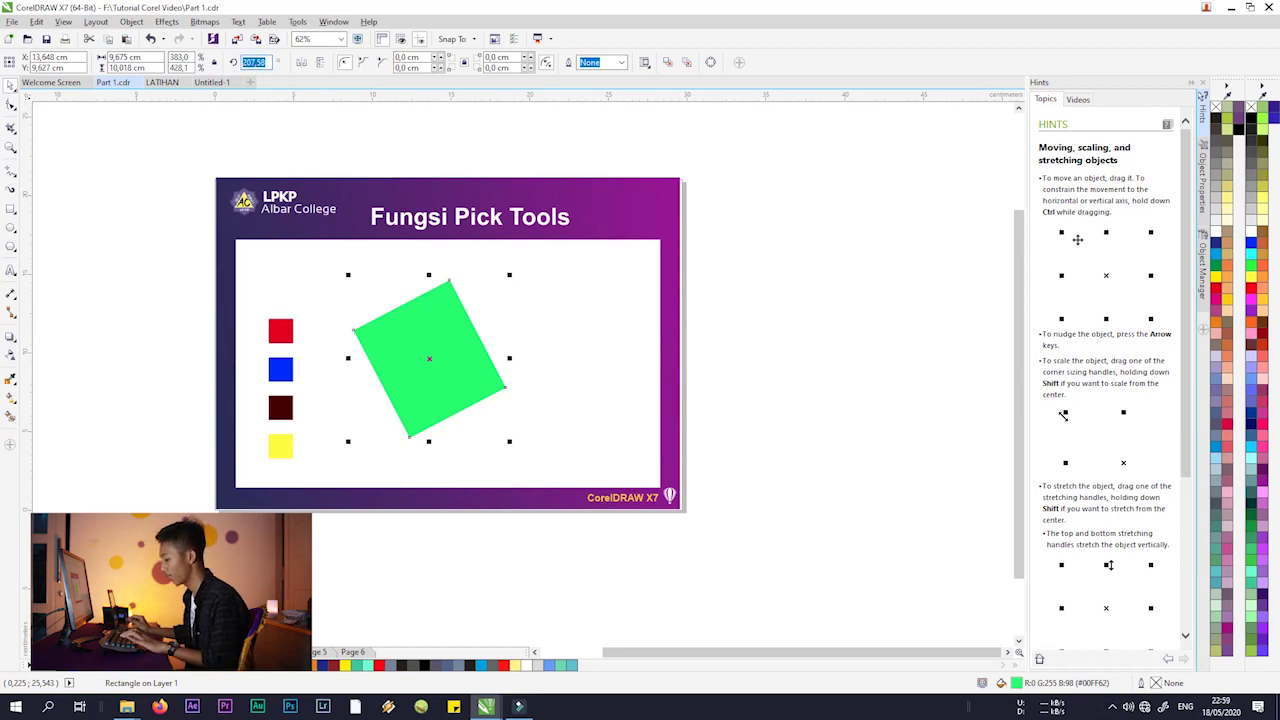
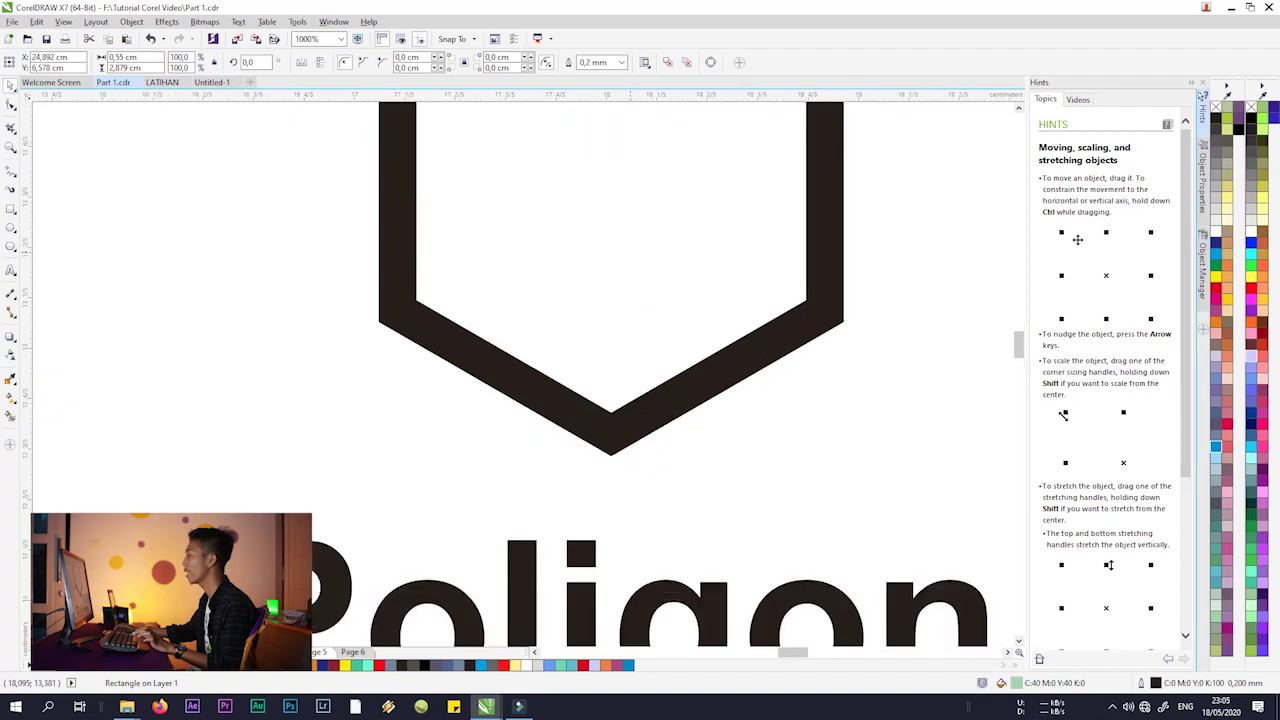
- Examine the Basic Shape page, from a close-up of the polygon to the whole page and back to 125%
scroll(631, 252, "up", 2)
scroll(595, 267, "down", 5)
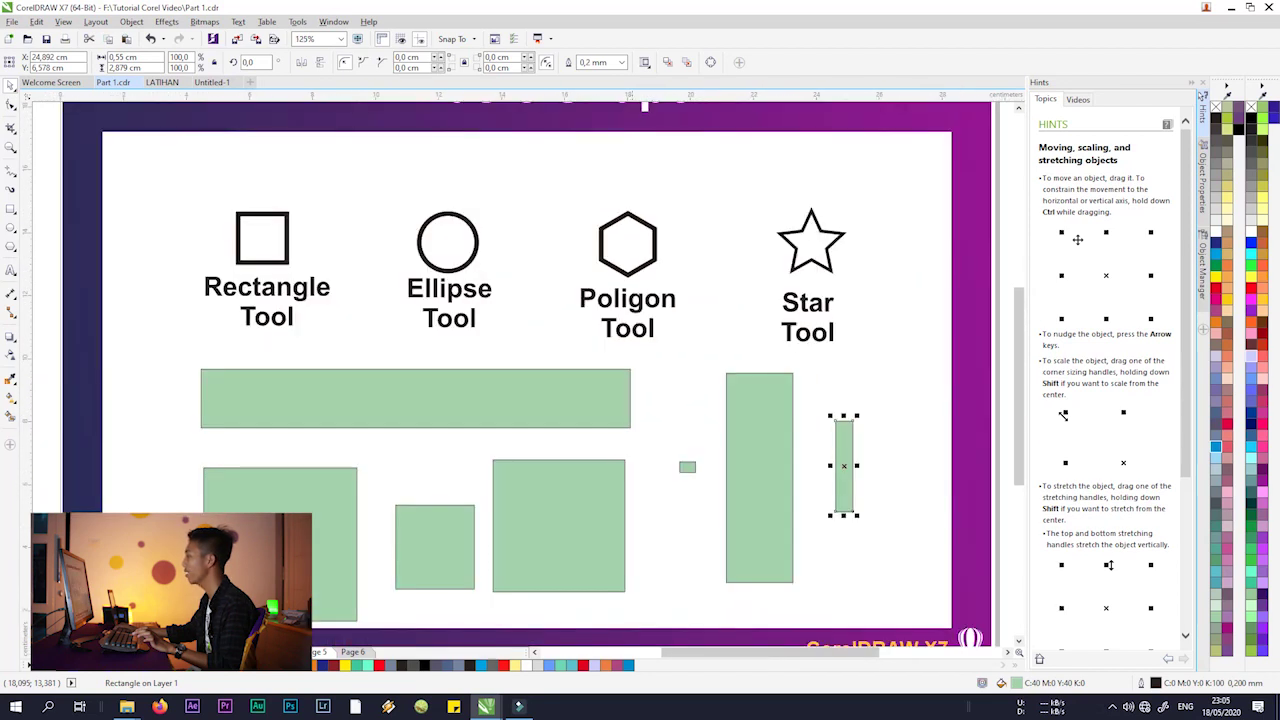
scroll(595, 267, "down", 2)
scroll(582, 272, "up", 1)
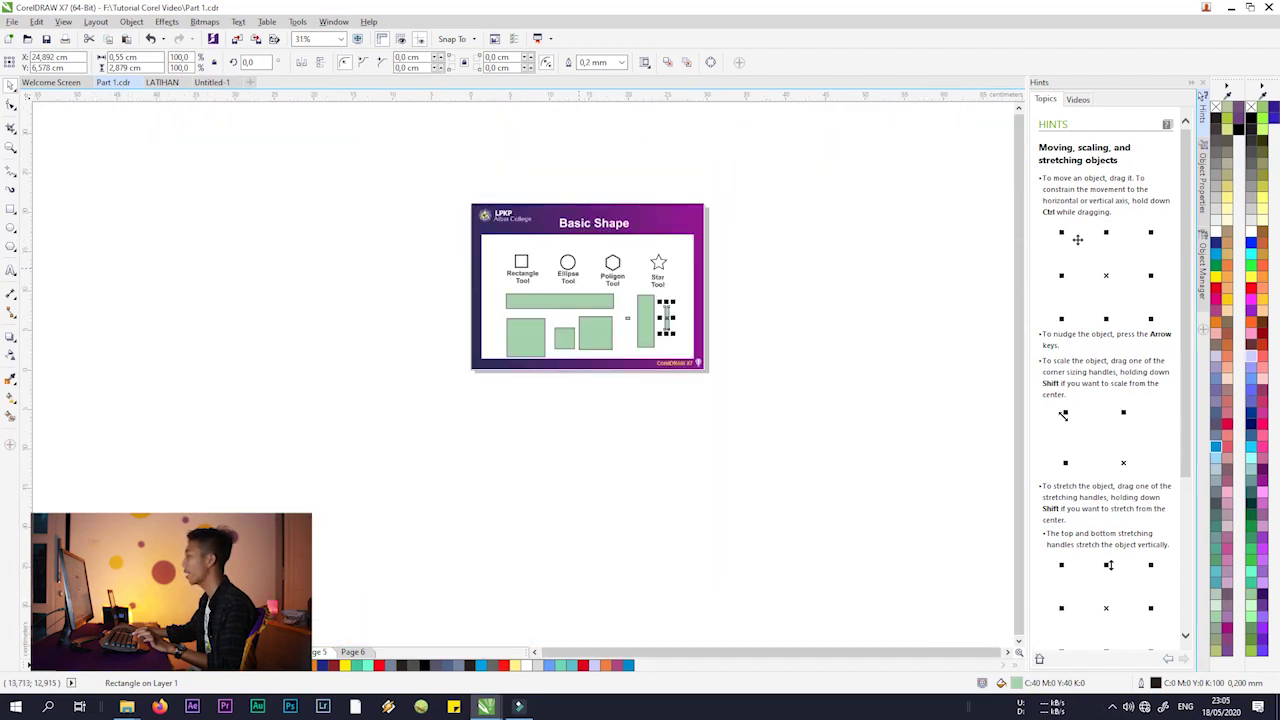
scroll(666, 318, "up", 1)
scroll(664, 318, "up", 1)
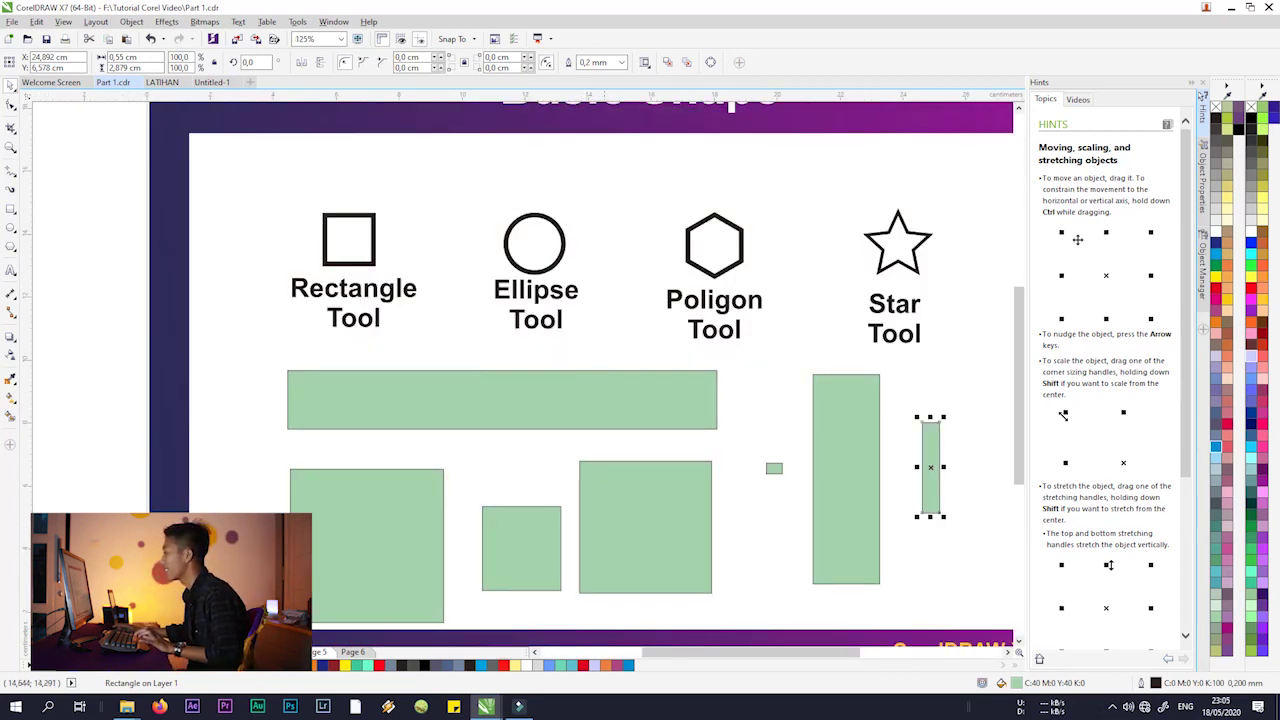
scroll(600, 228, "down", 1)
scroll(600, 228, "up", 1)
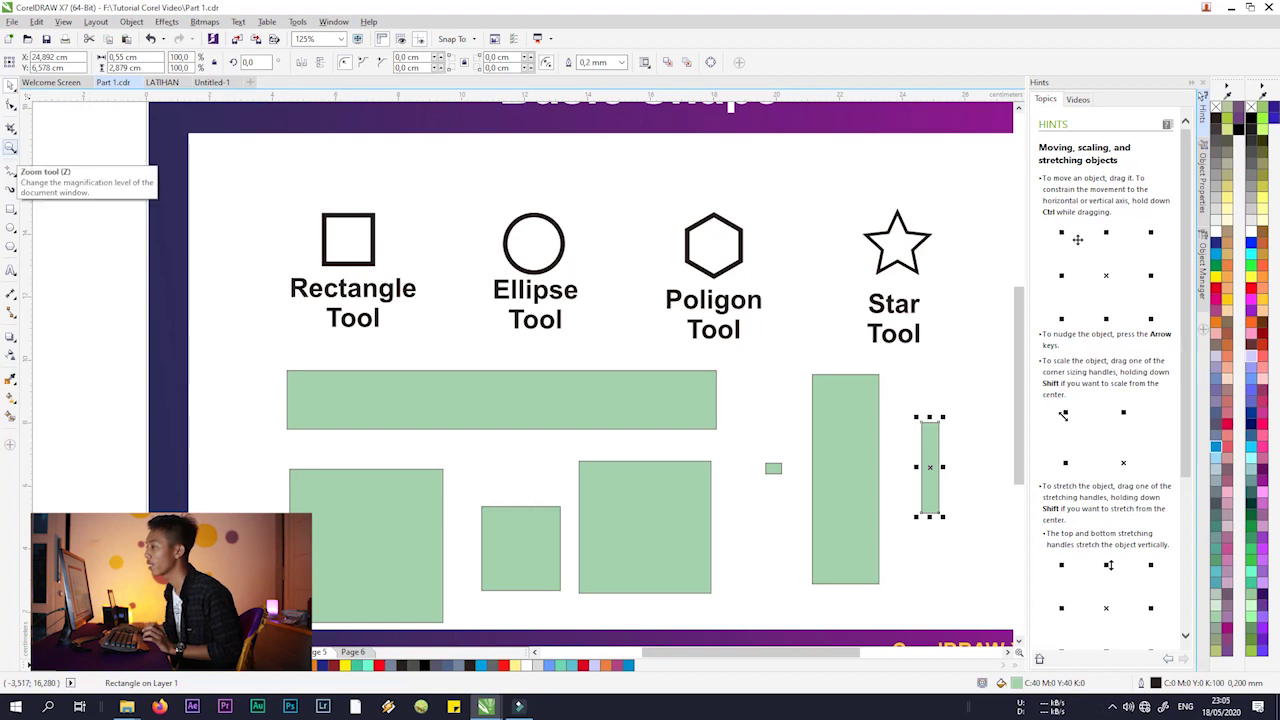
- Magnify the Ellipse Tool circle to 2000% with the Zoom tool
left_click(10, 147)
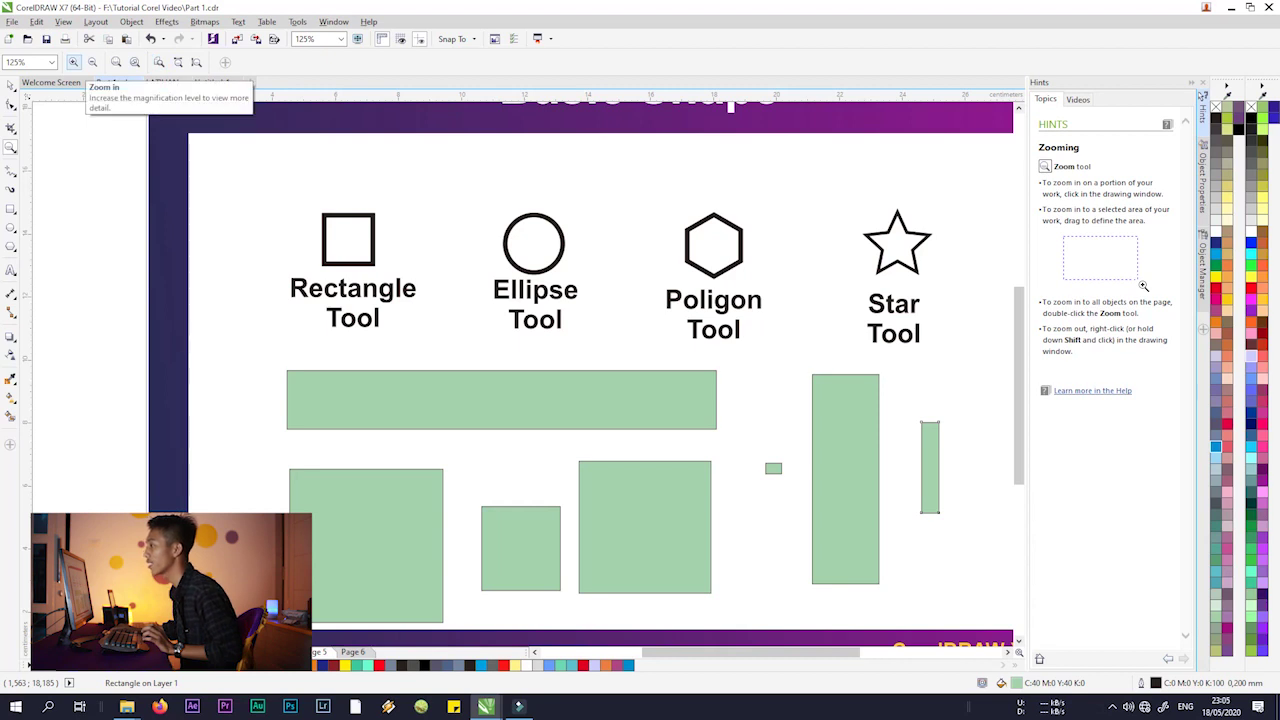
left_click(73, 62)
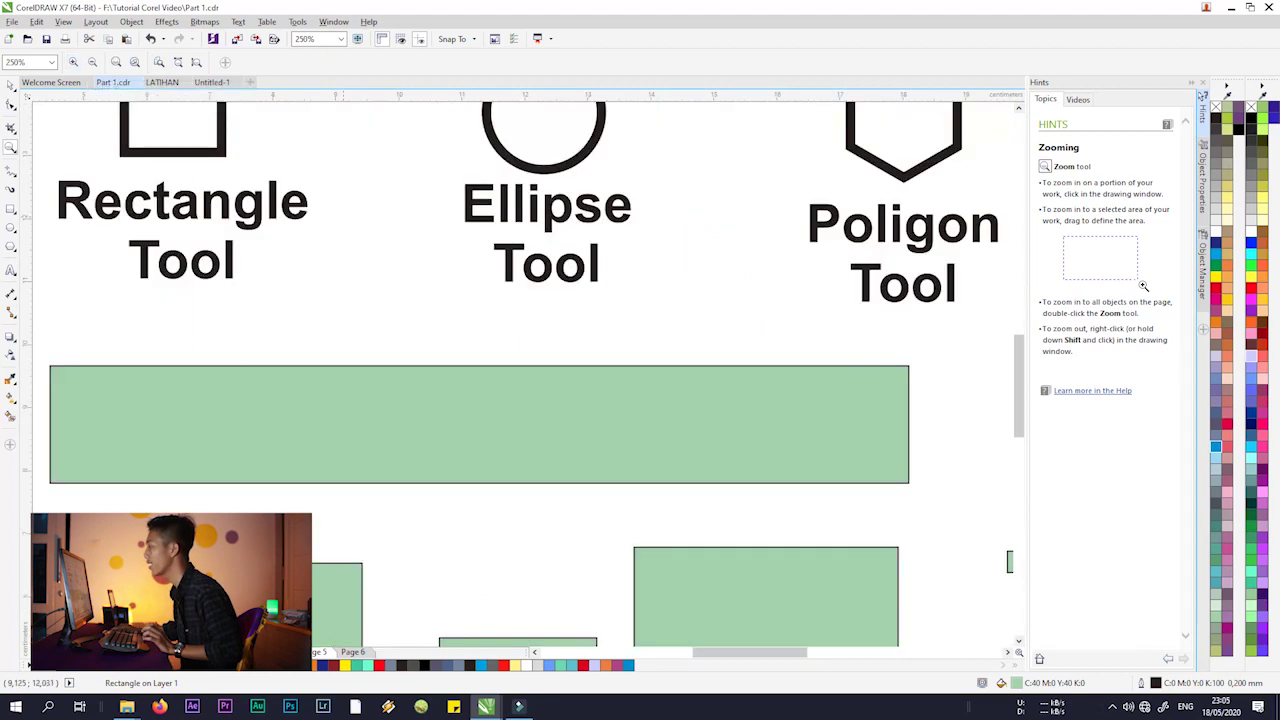
left_click(612, 115)
left_click(612, 115)
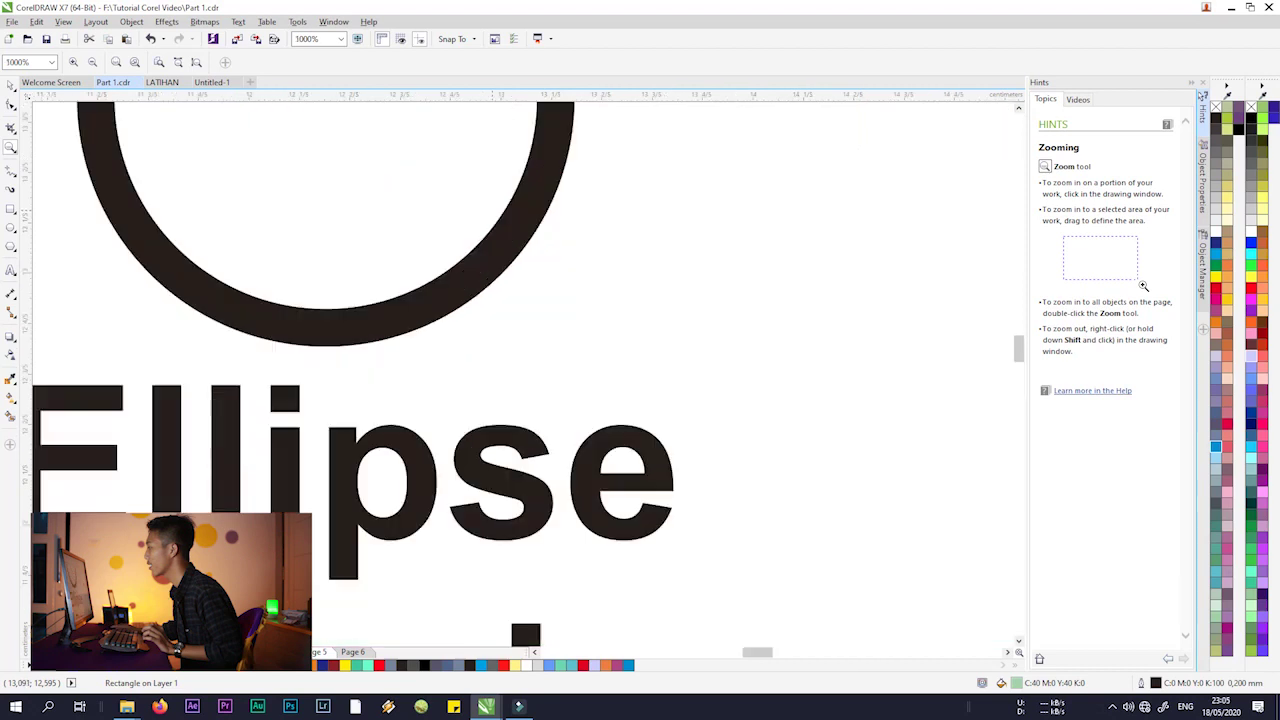
left_click(466, 196)
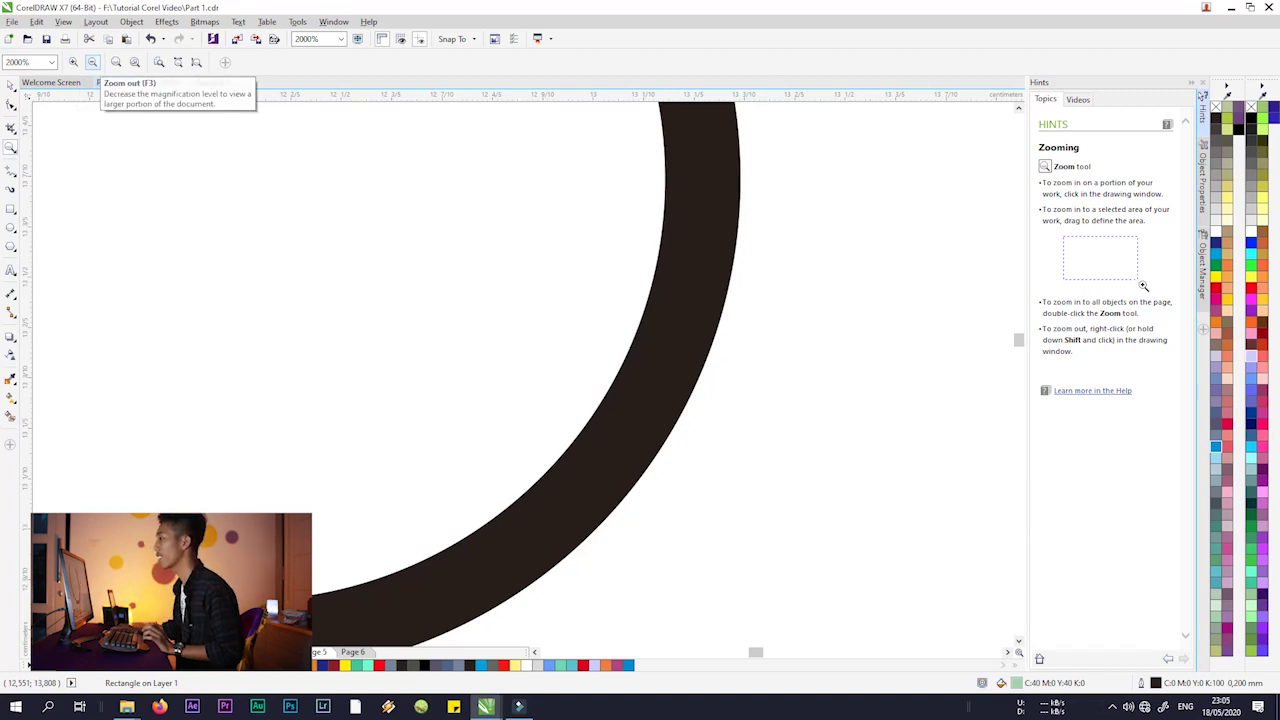
- Alternate between zooming out and zooming in on the Ellipse Tool circle with the Zoom tool
left_click(92, 62)
left_click(433, 233)
left_click(431, 233)
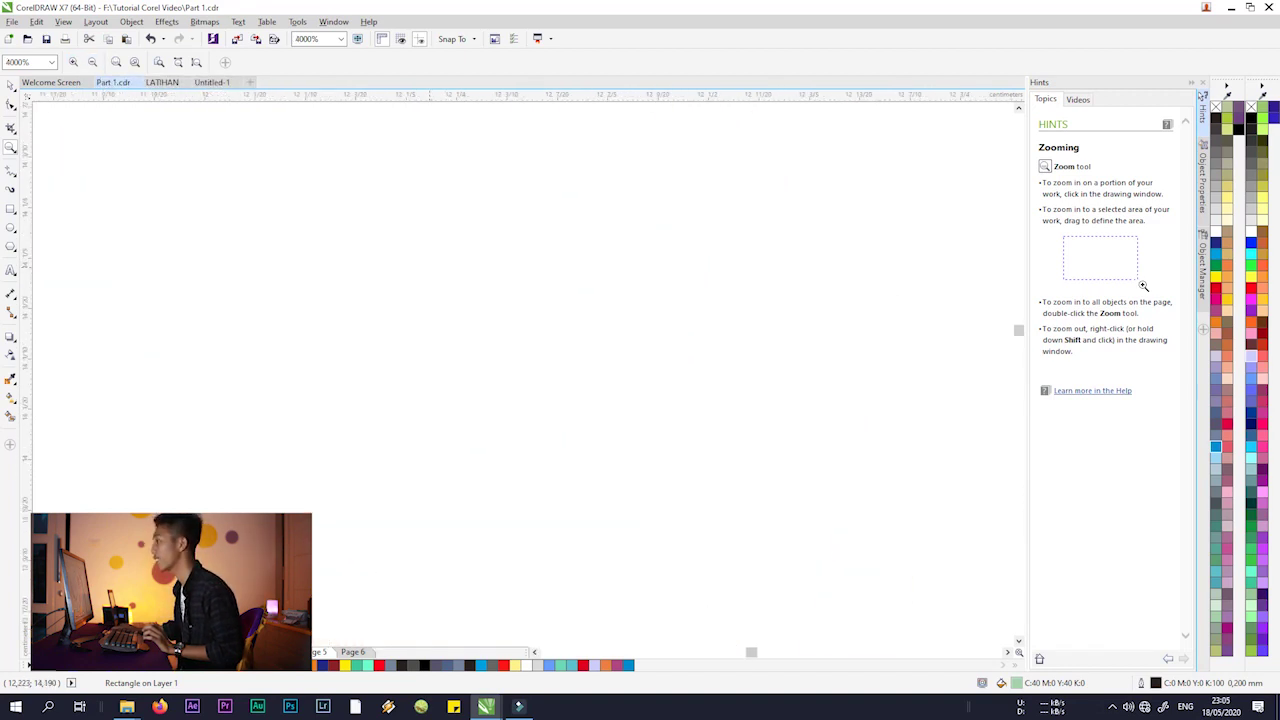
left_click(92, 62)
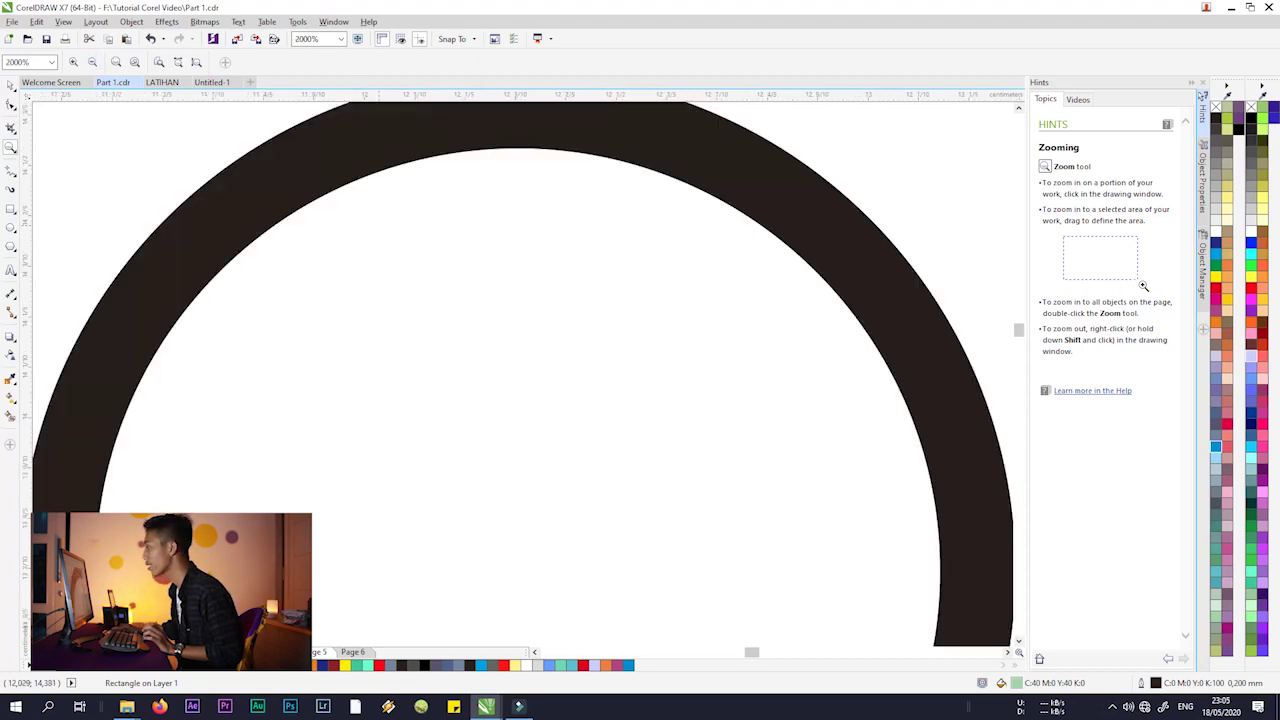
left_click(384, 223)
left_click(73, 62)
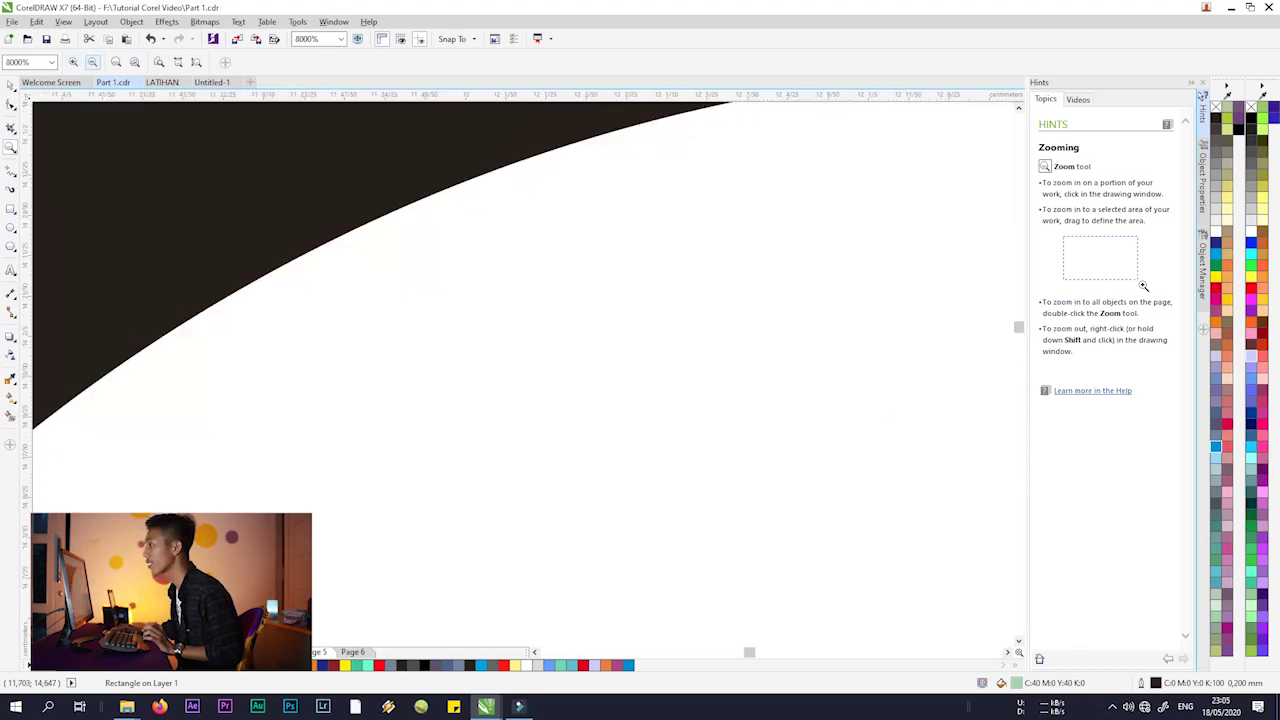
left_click(92, 62)
- Reduce the magnification to 62% to view the whole Basic Shape page
scroll(177, 207, "down", 5)
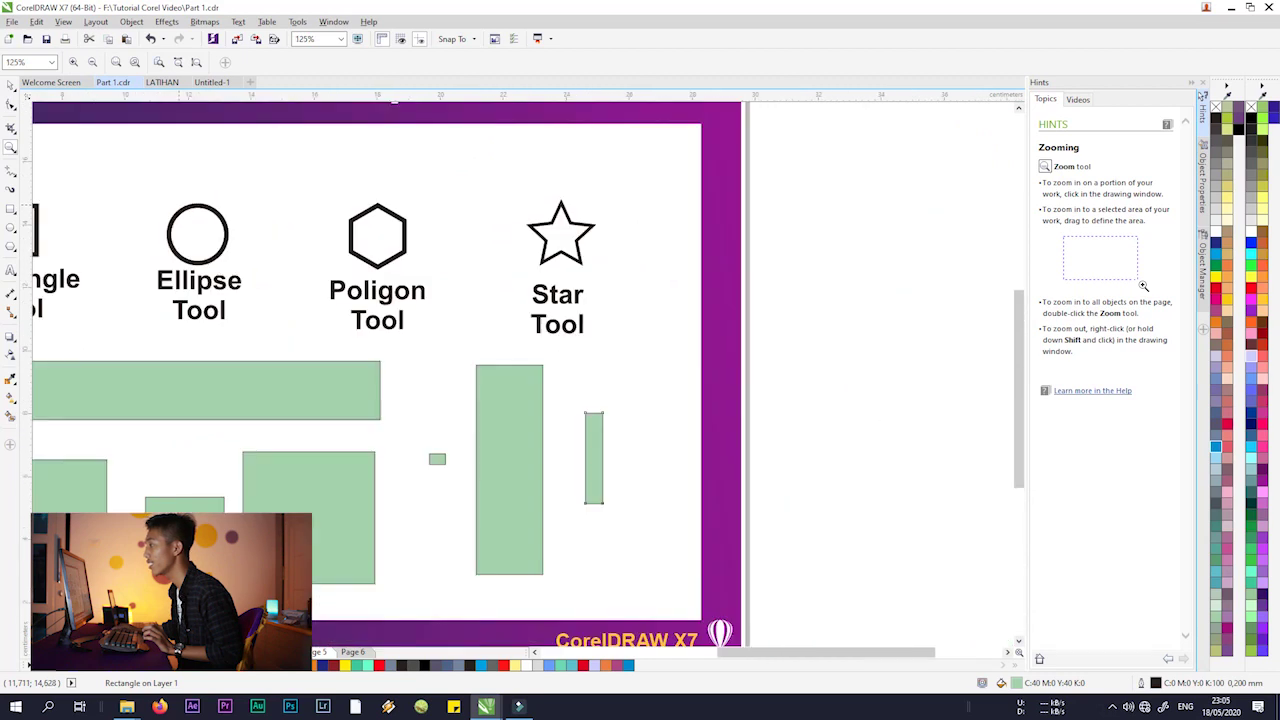
scroll(389, 322, "down", 4)
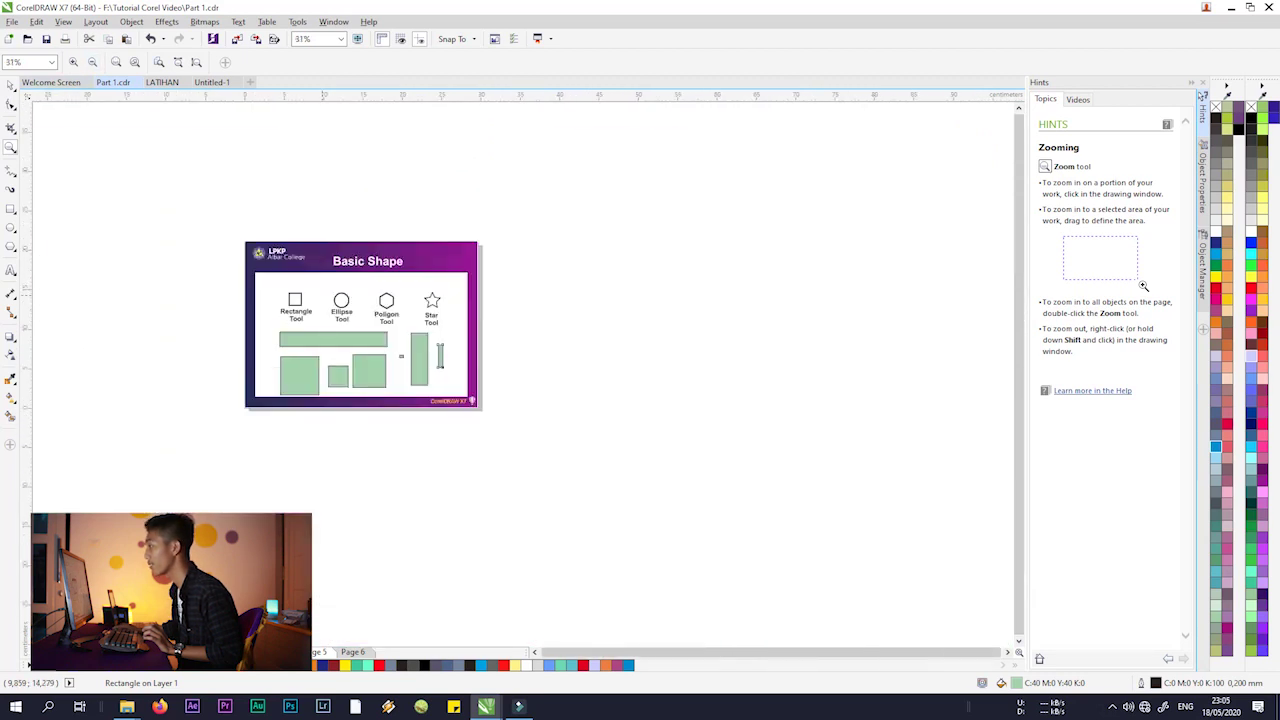
scroll(339, 314, "up", 4)
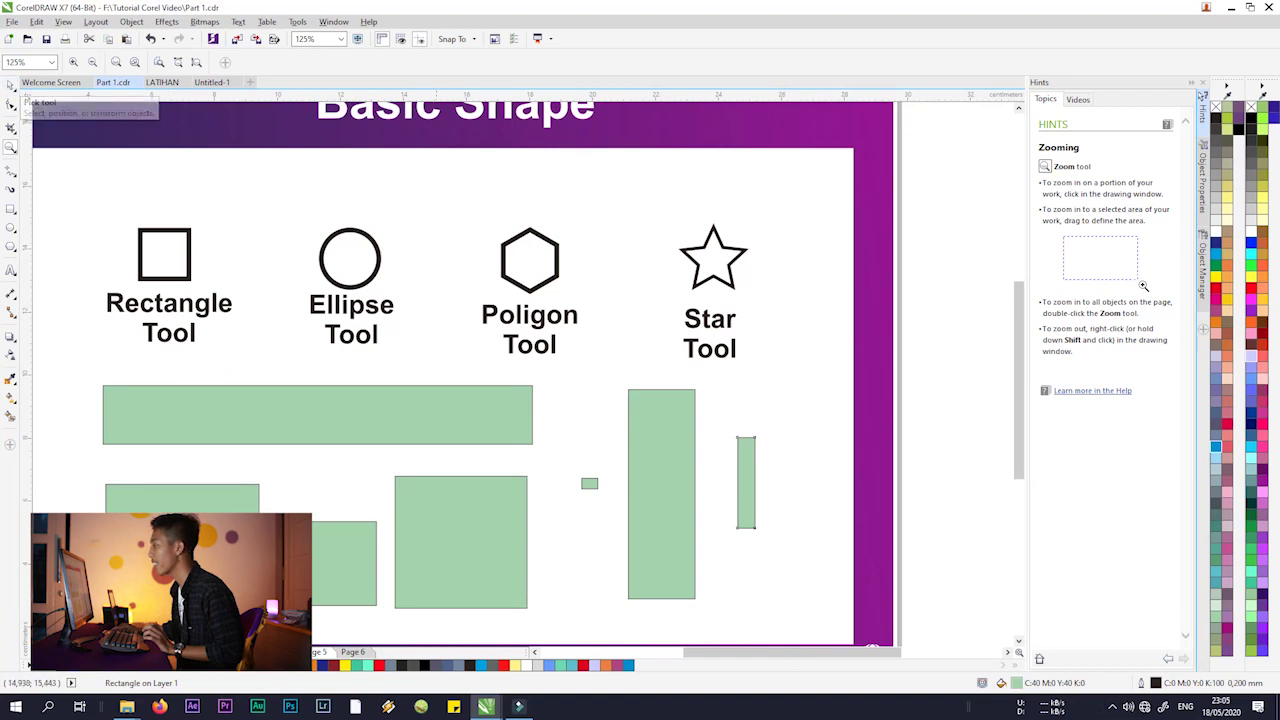
scroll(433, 307, "down", 2)
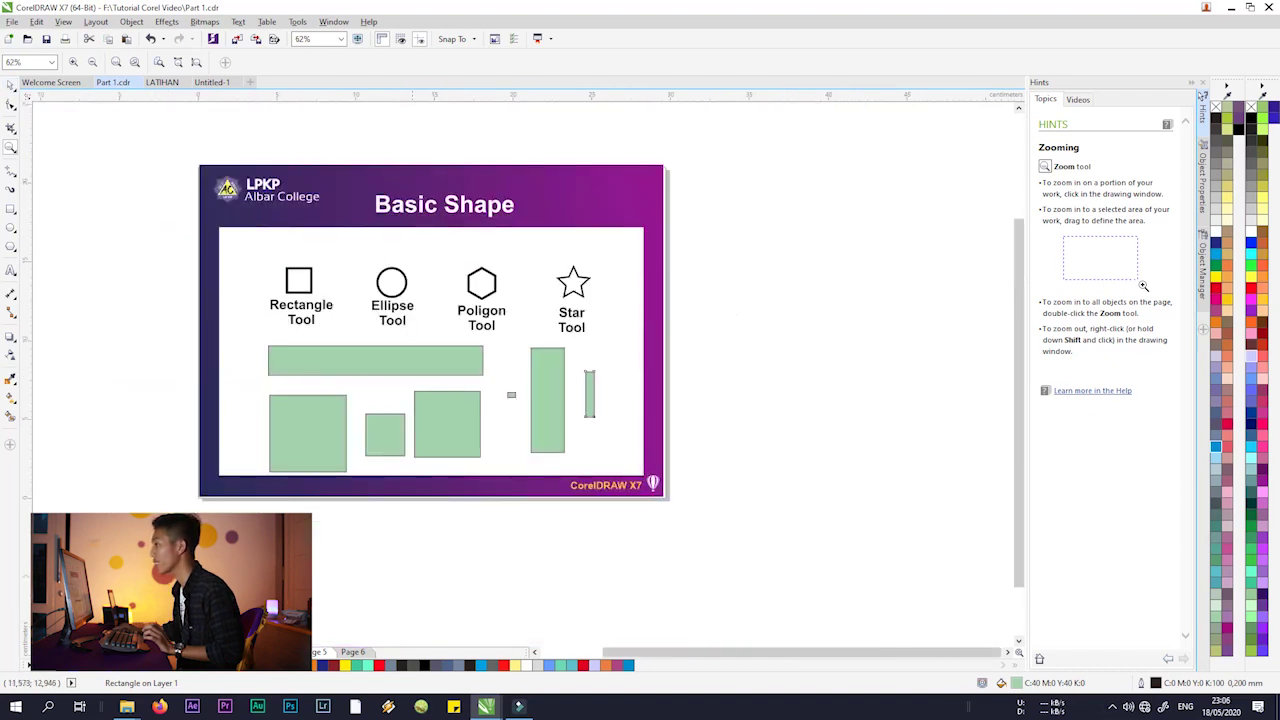
- Switch back to the Pick tool and inspect the narrow green rectangle up close, leaving nothing selected
left_click(10, 85)
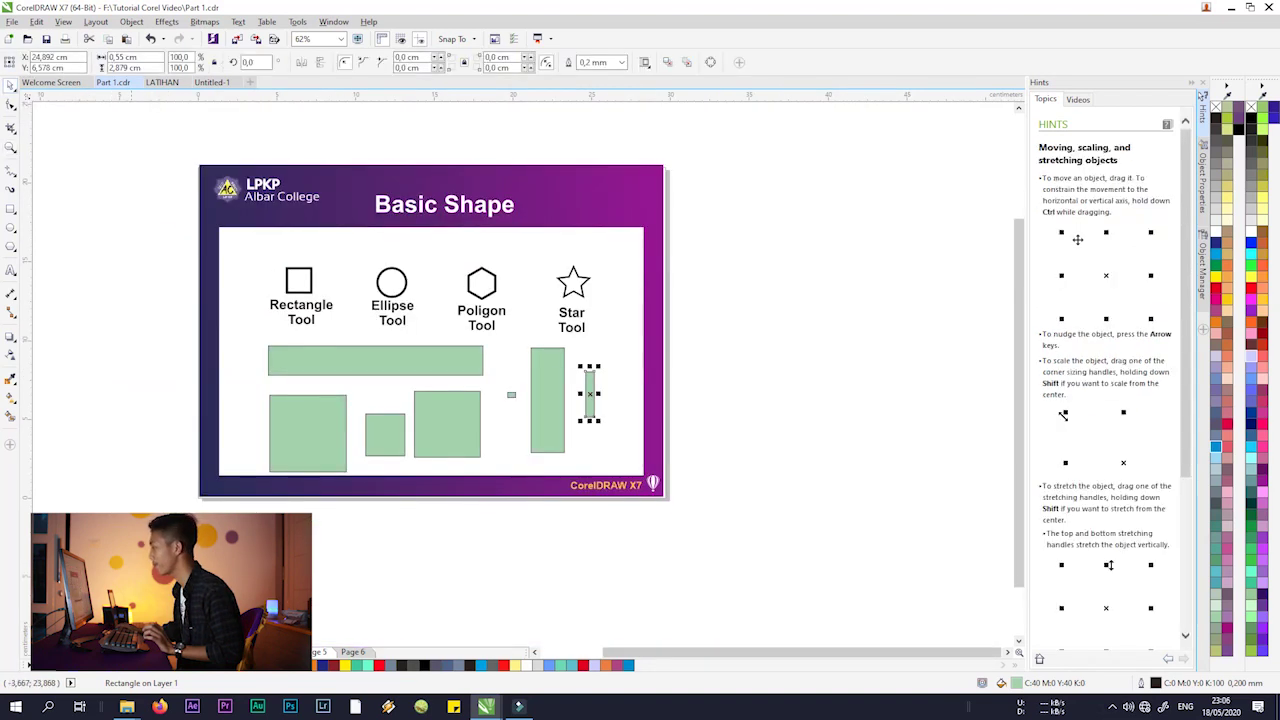
scroll(624, 398, "up", 2)
left_click(571, 380)
left_click(555, 390)
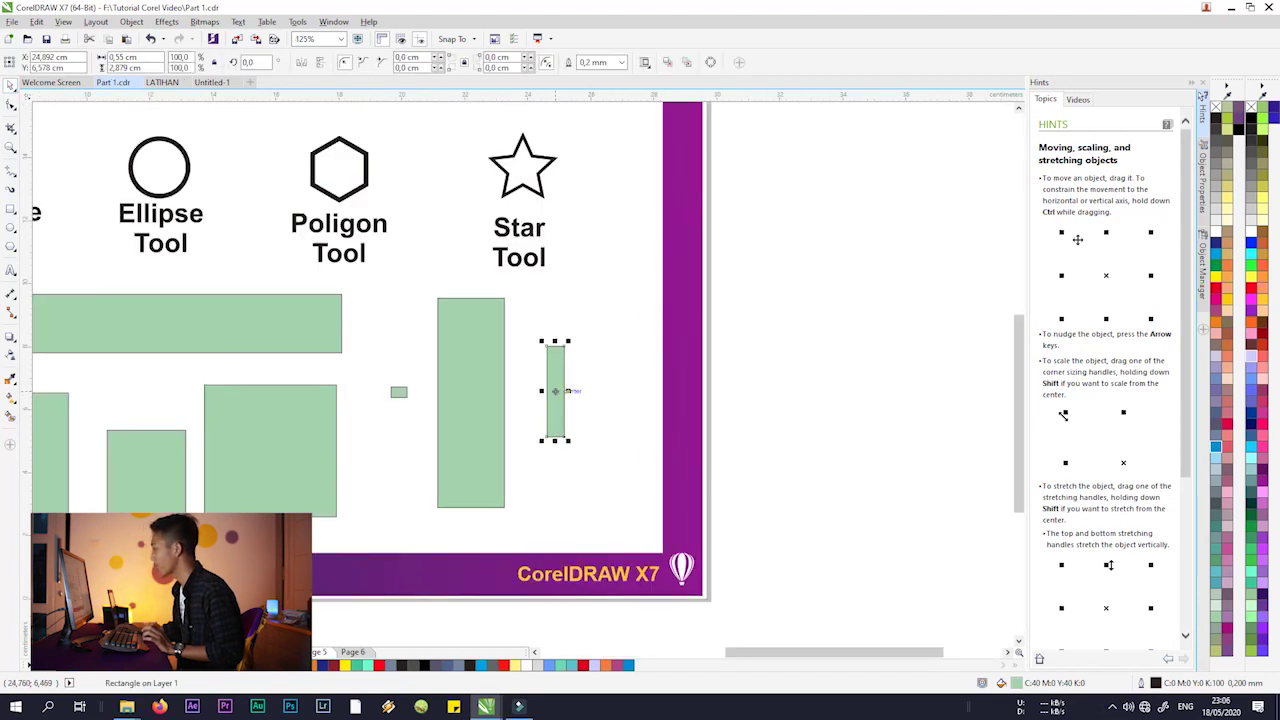
scroll(555, 385, "down", 2)
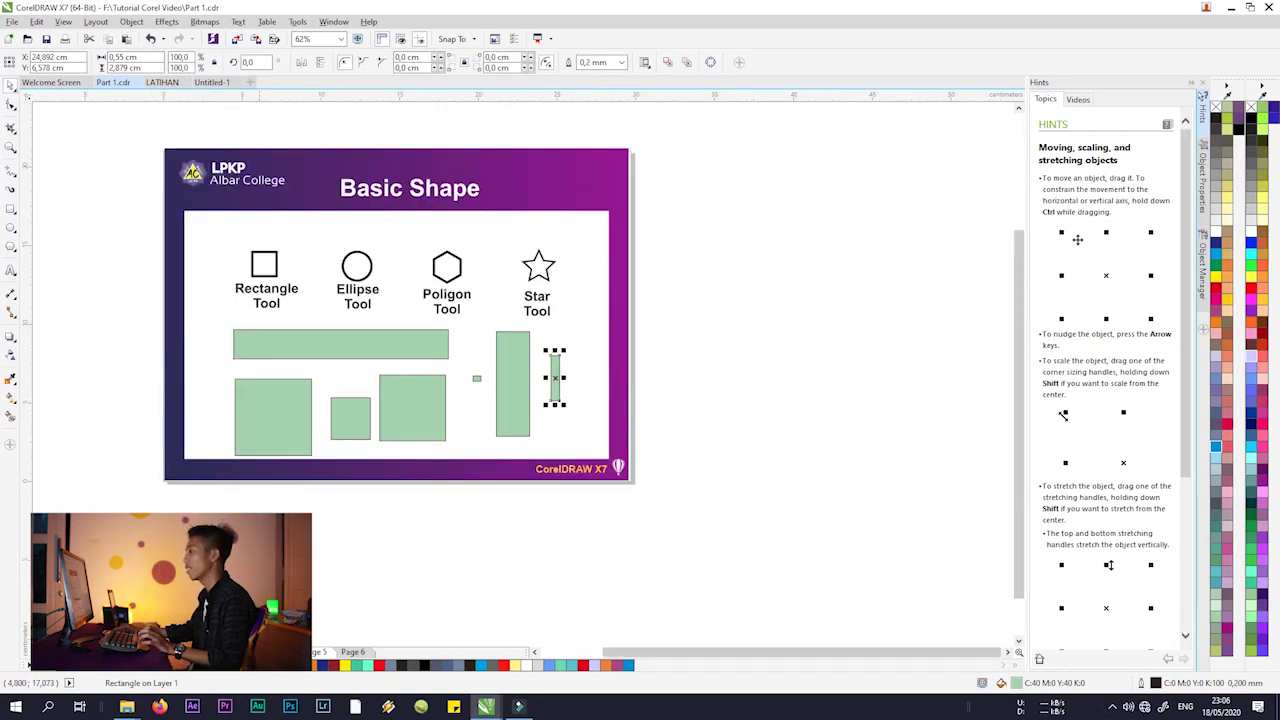
key("Escape")
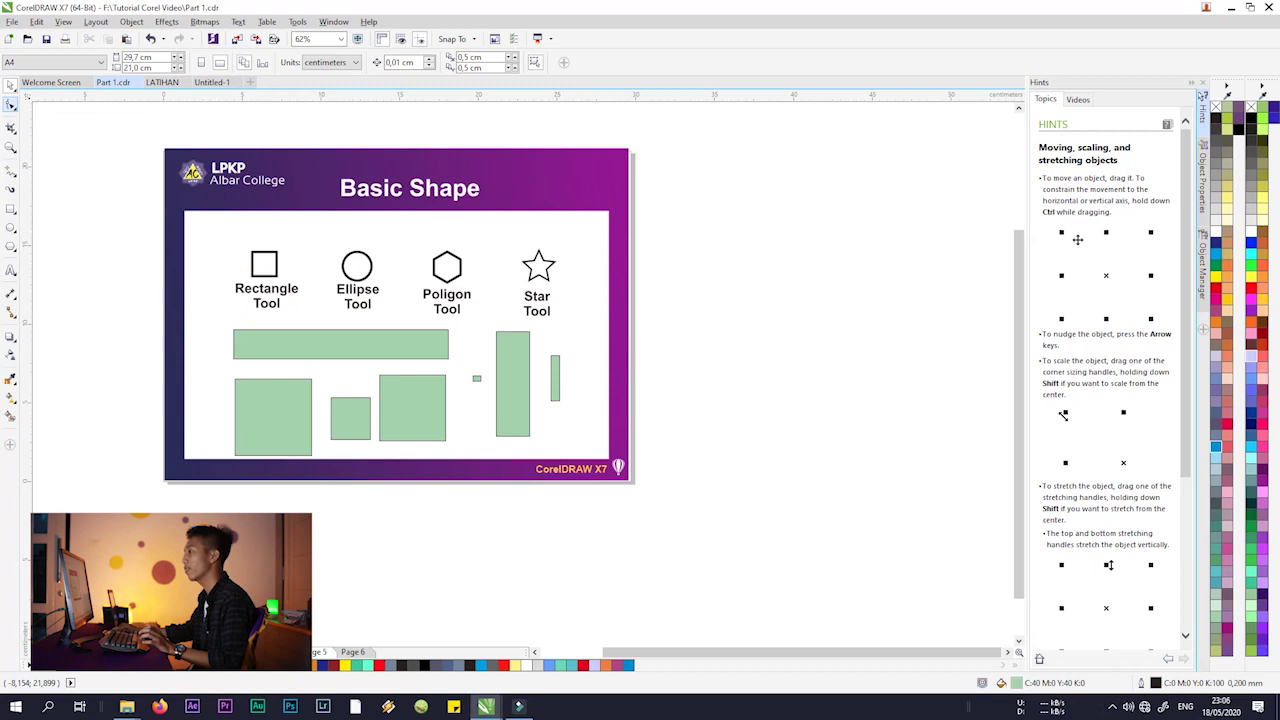
- Demonstrate selecting and deselecting the tall and narrow green rectangles, leaving the narrow one selected
left_click(529, 345)
left_click(559, 374)
key("Escape")
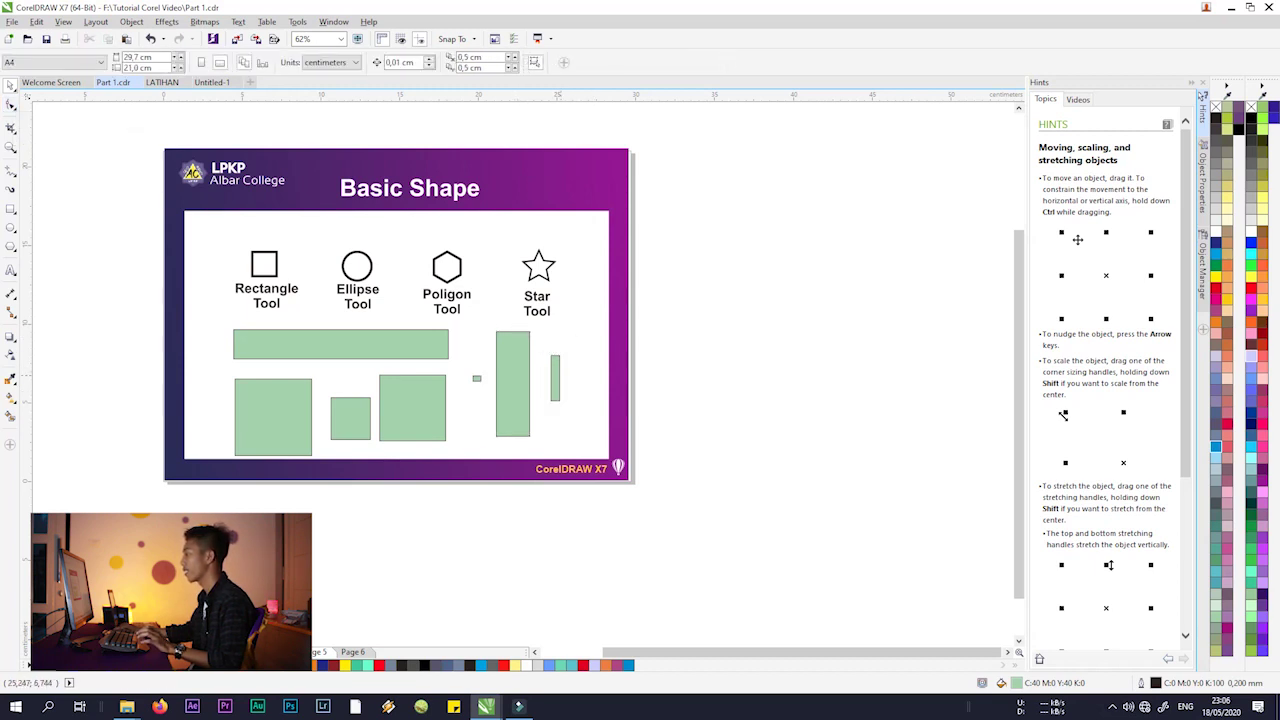
left_click(555, 378)
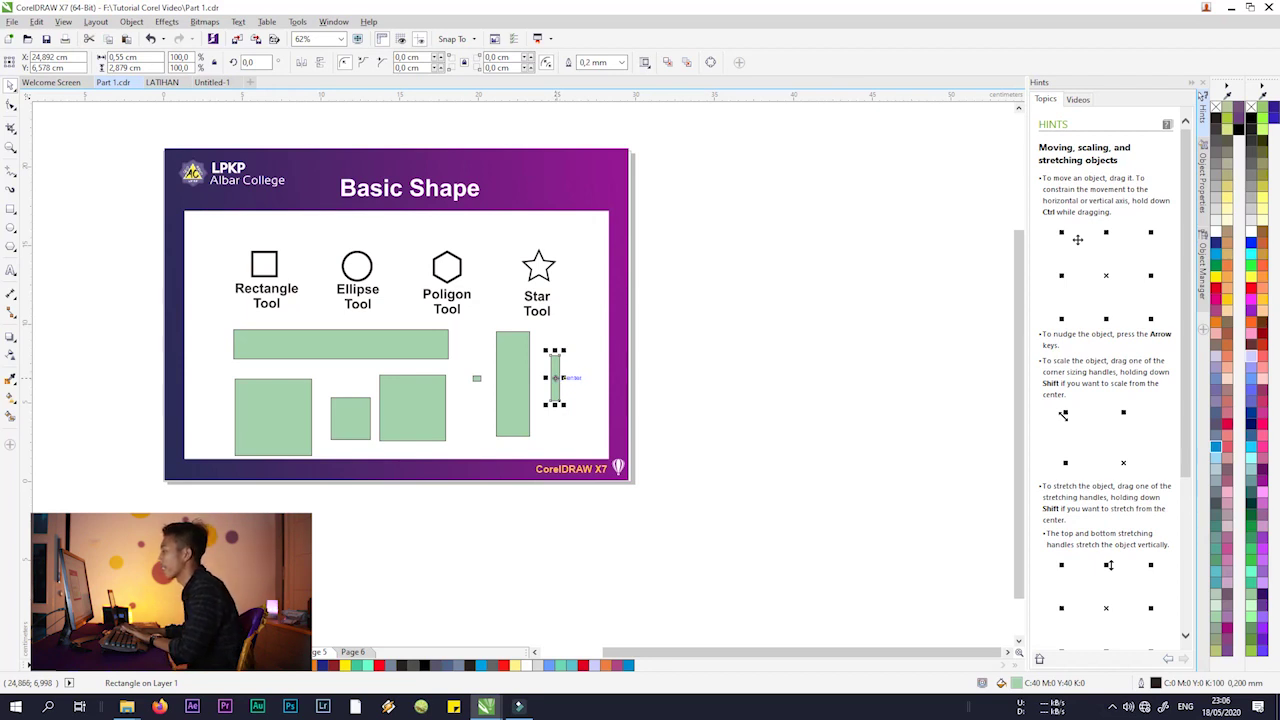
- Delete all the green rectangles and squares beneath the shape labels on the Basic Shape page
key("Delete")
left_click(512, 380)
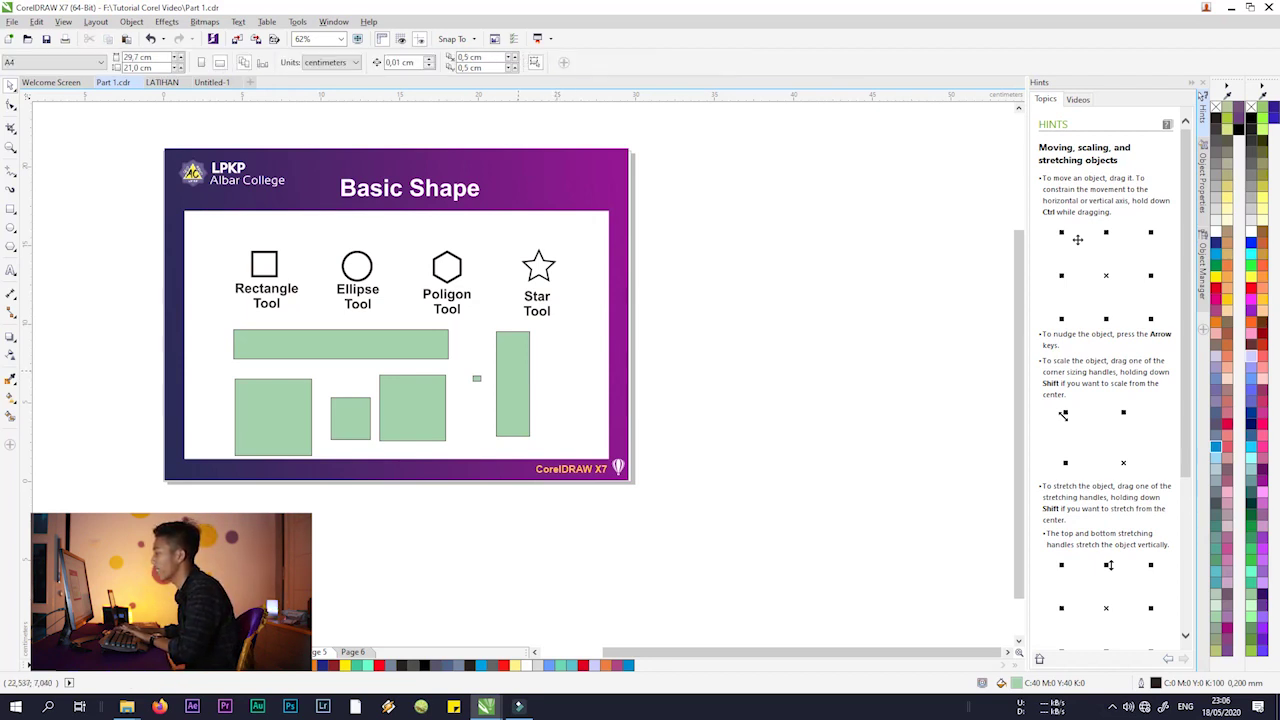
key("Delete")
left_click(476, 378)
left_click(412, 408)
key("Delete")
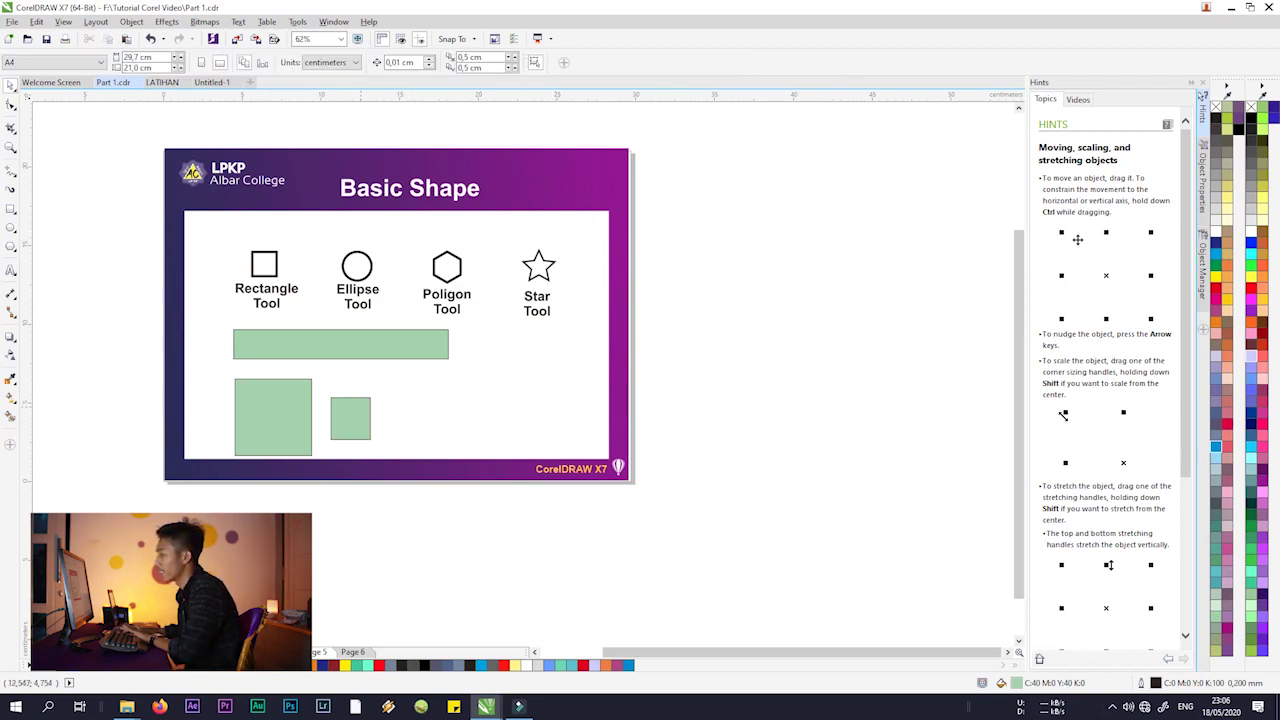
left_click(350, 418)
key("Delete")
left_click(273, 417)
key("Delete")
left_click(340, 344)
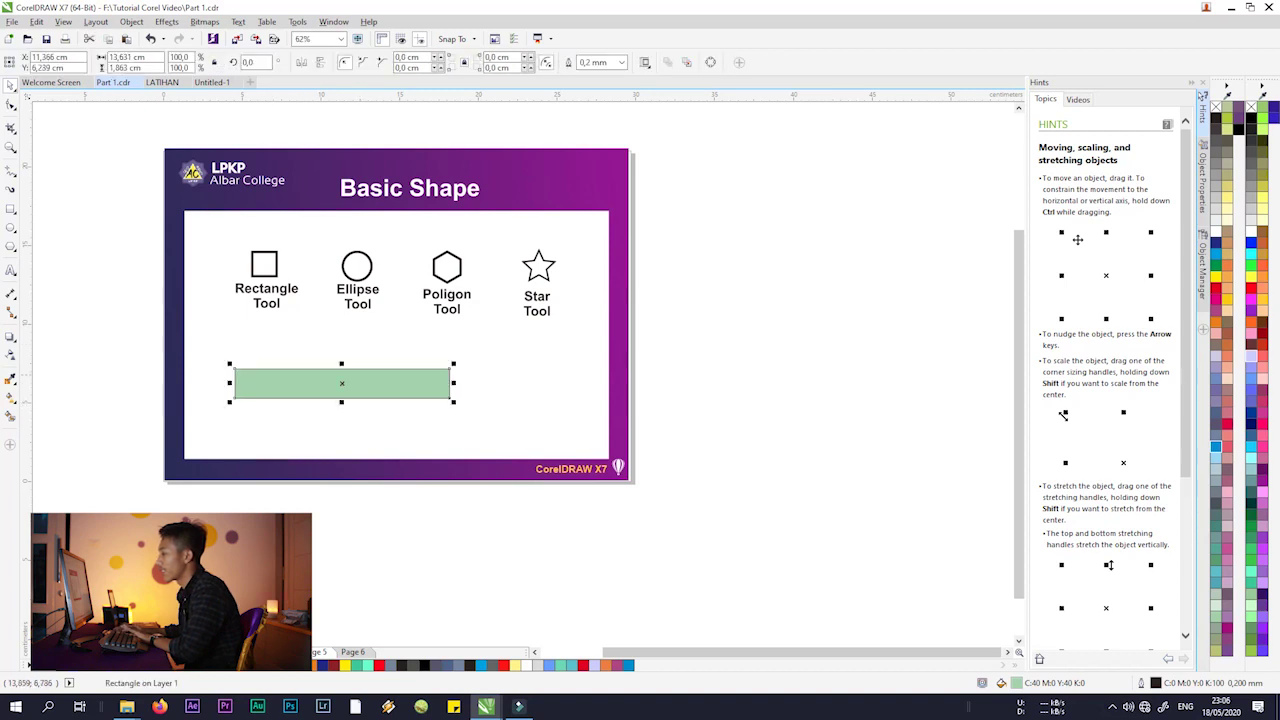
key("Delete")
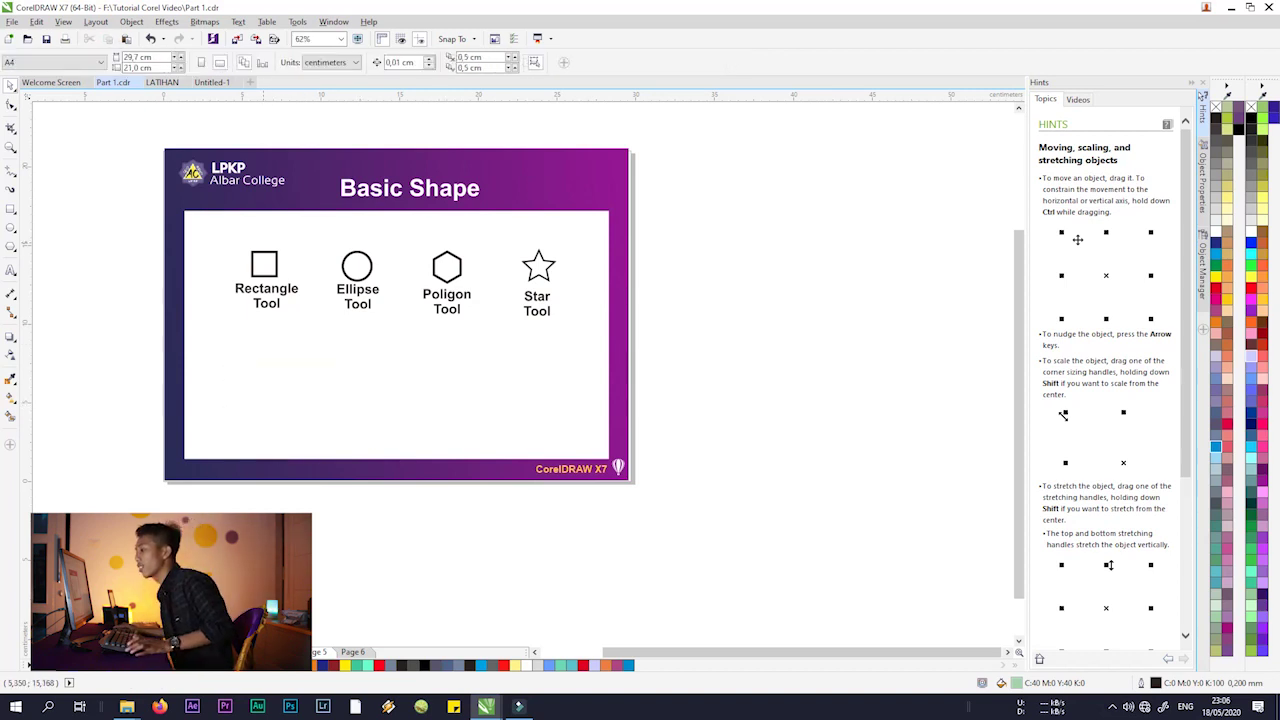
- Use the Ellipse tool to draw a narrow upright ellipse about 2.03 by 5.97 cm and a circle about 5.88 cm wide beside it
left_click(357, 279)
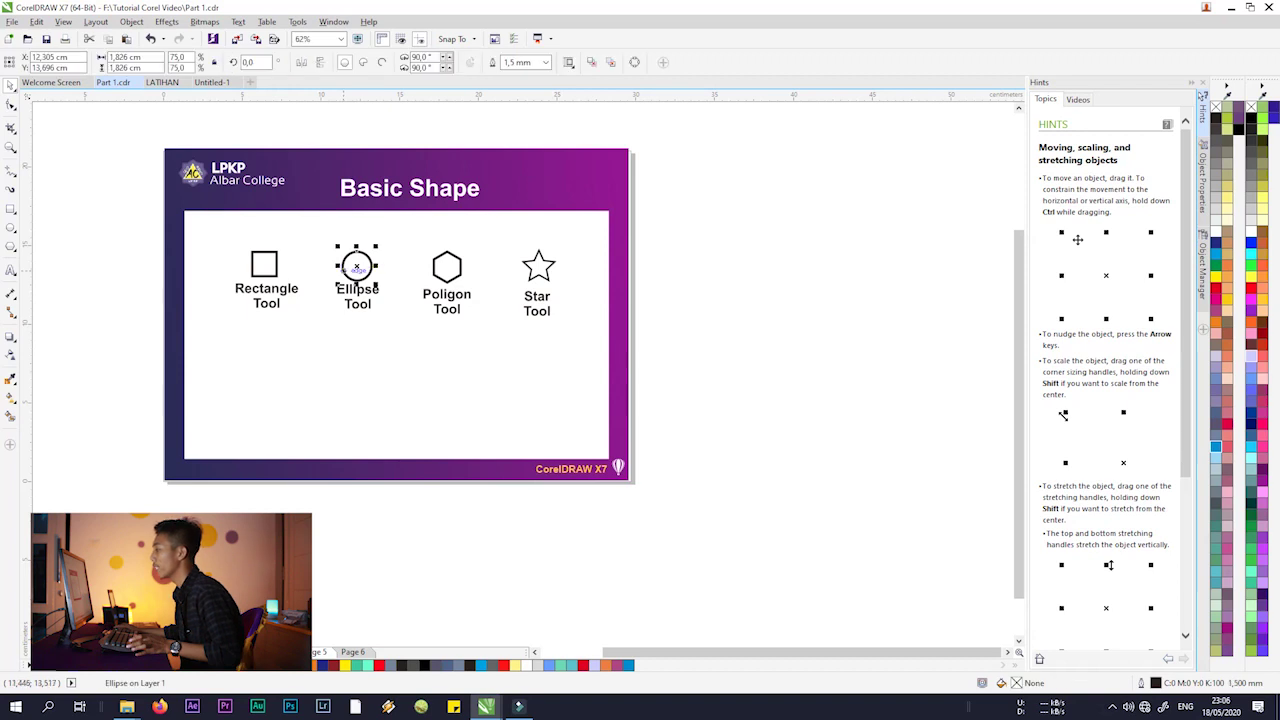
scroll(357, 285, "up", 1)
scroll(357, 285, "down", 1)
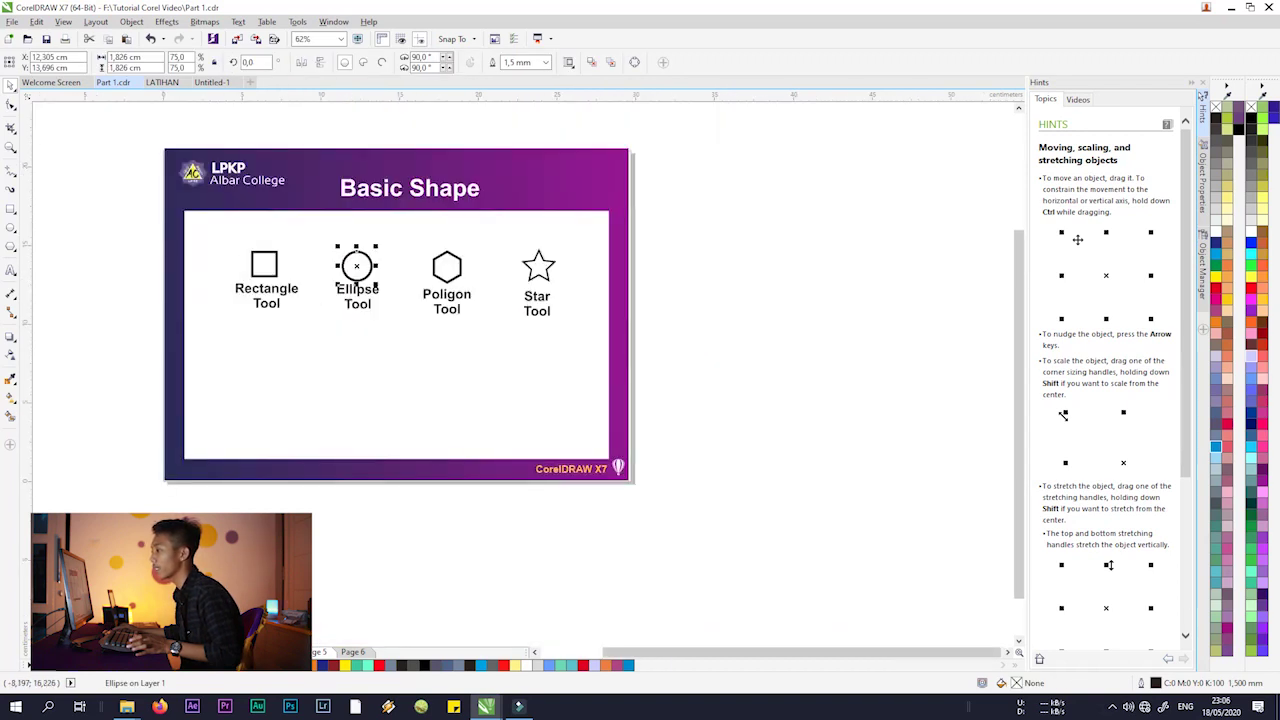
key("F7")
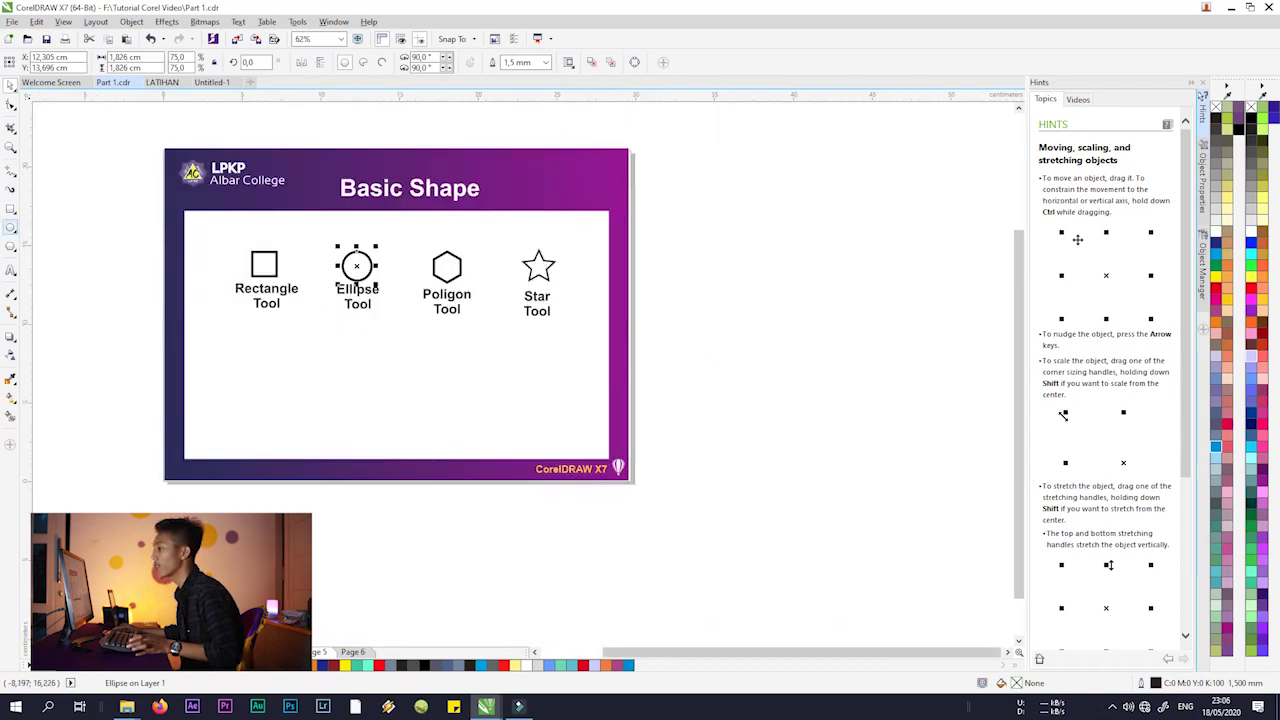
left_click(10, 228)
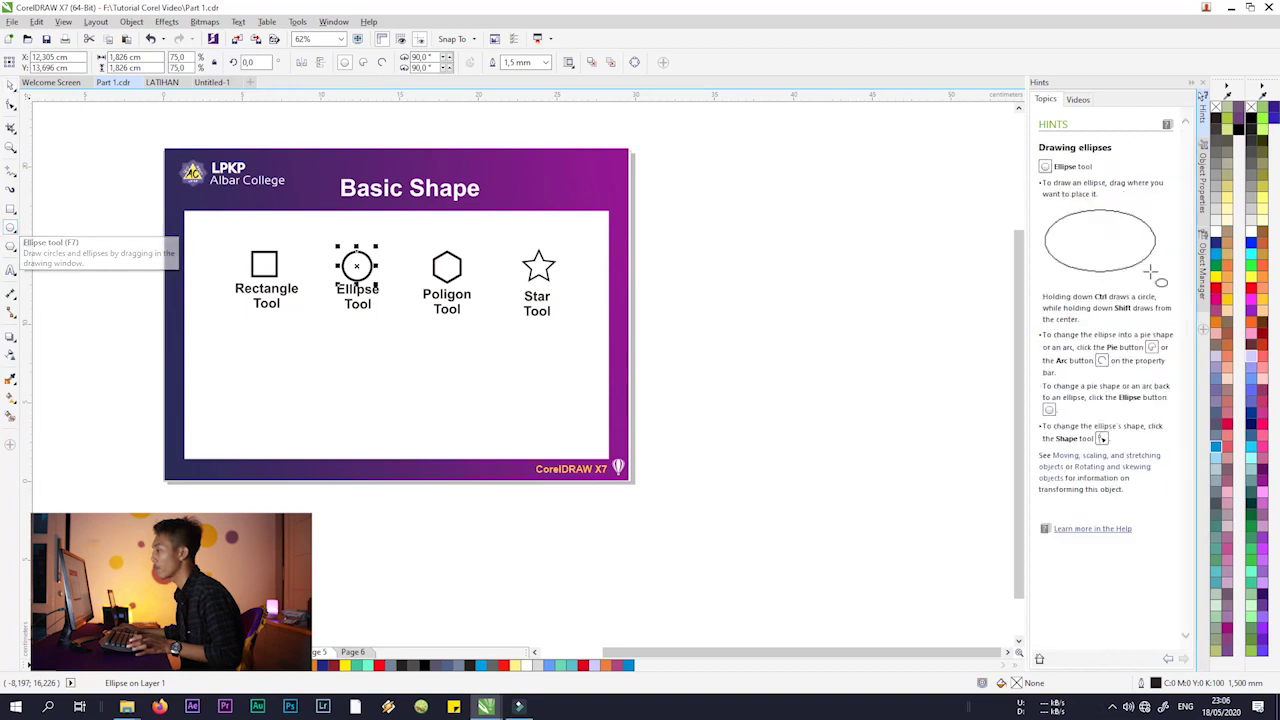
left_click_drag(302, 330, 334, 424)
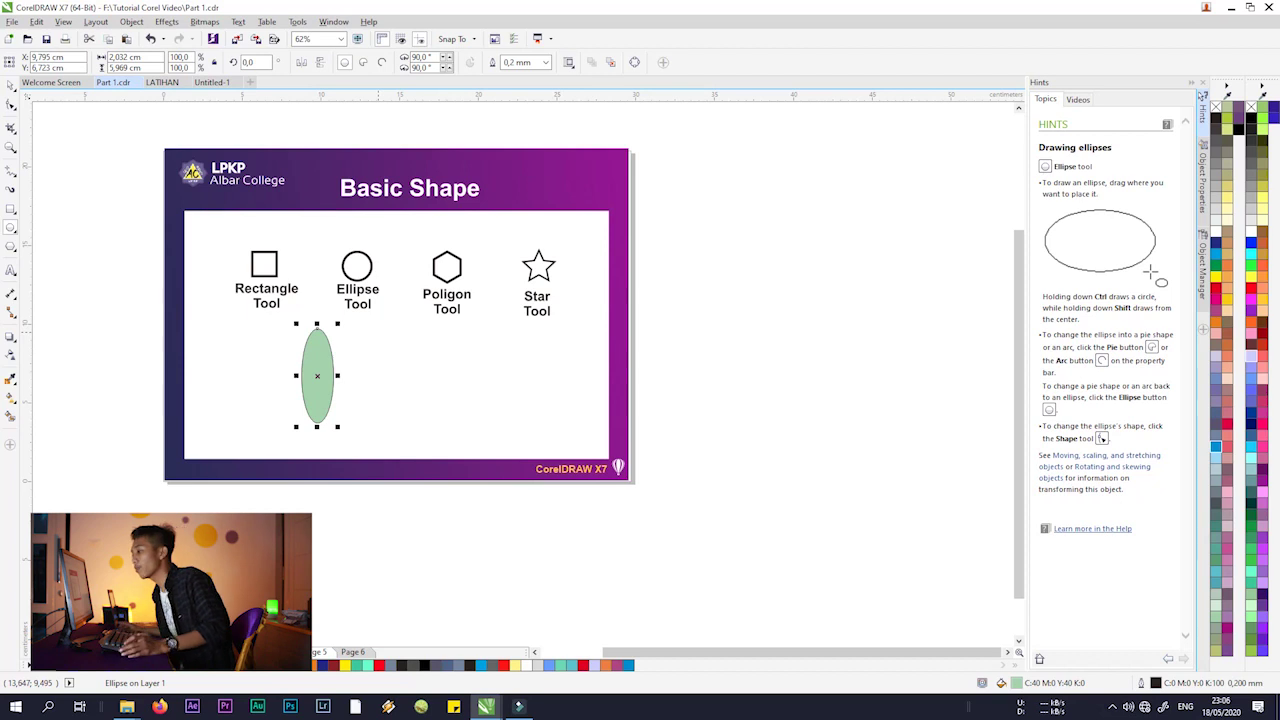
left_click_drag(378, 333, 470, 425)
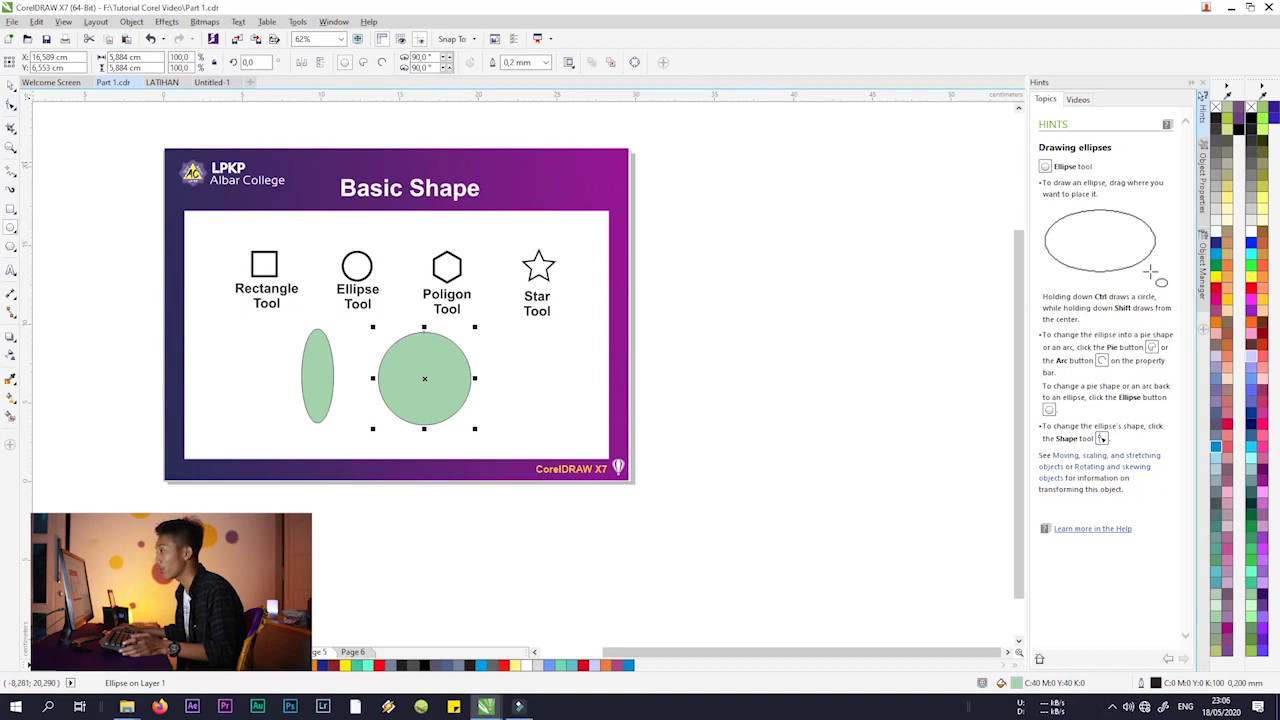
- Try several fill colours, ending with pink #FF99CC on the circle and brown on the narrow ellipse
left_click(10, 86)
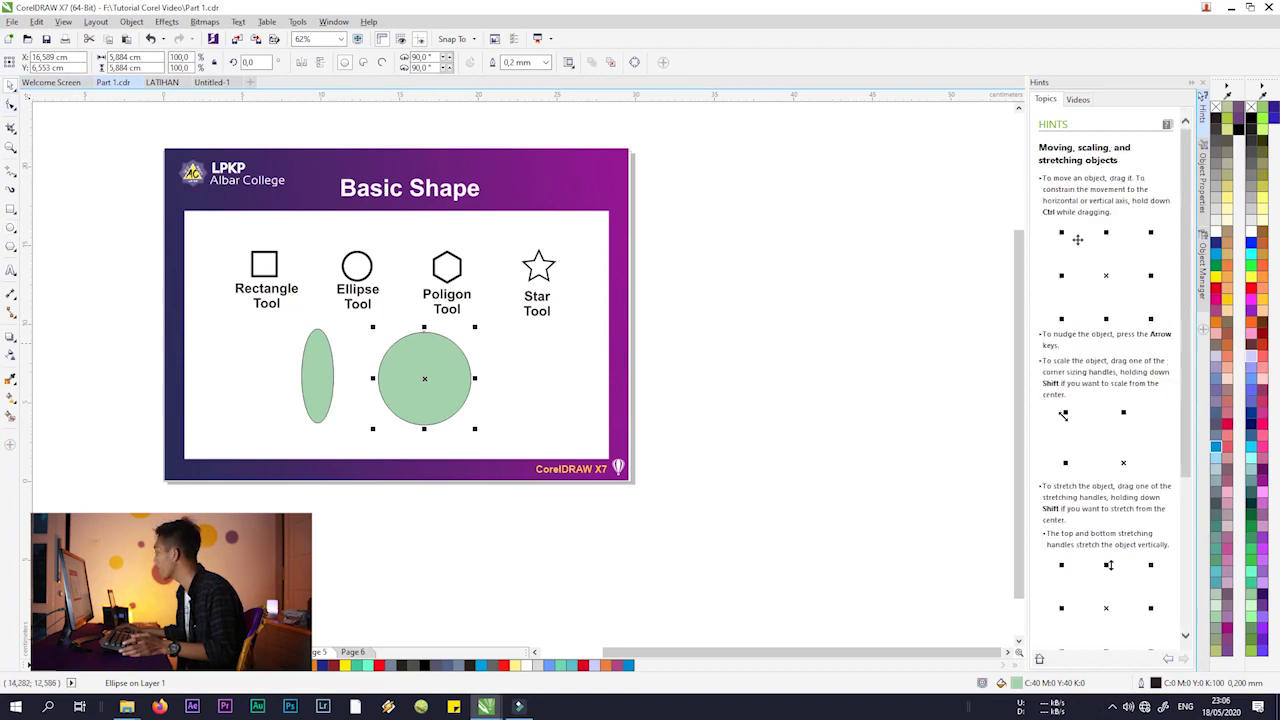
left_click(1216, 274)
left_click(1227, 300)
left_click(1251, 340)
left_click(1263, 367)
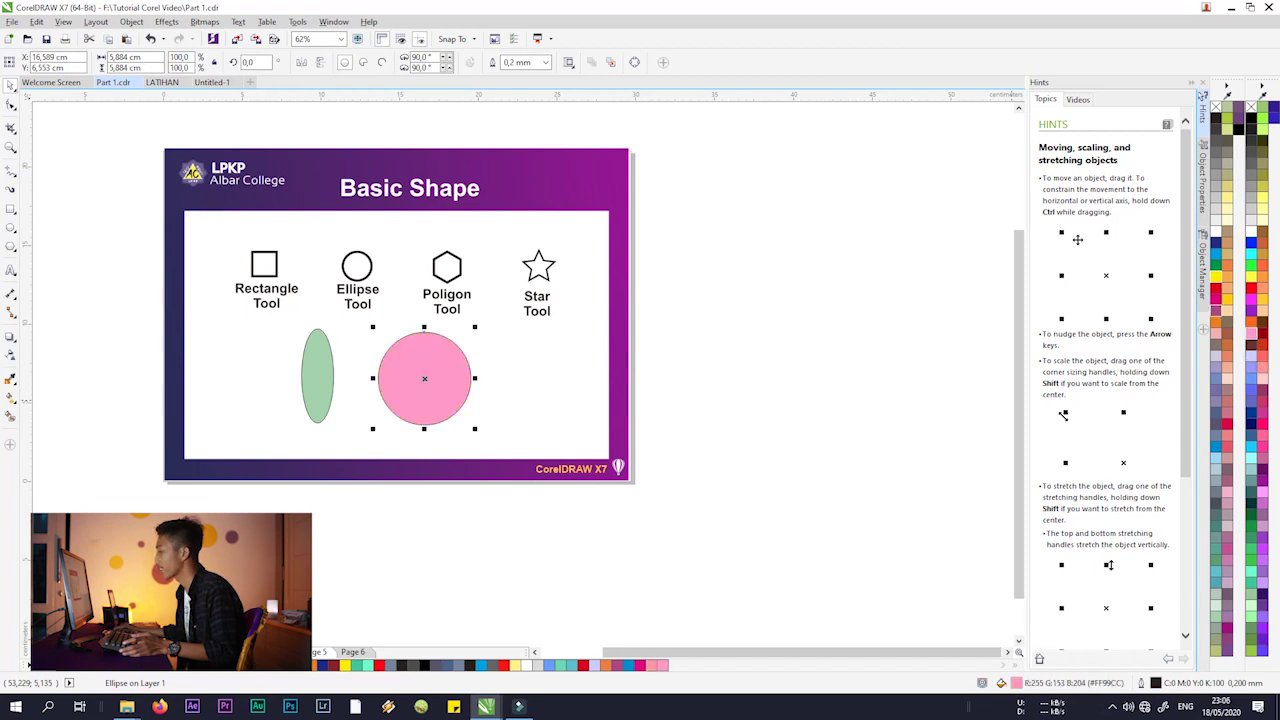
left_click(318, 388)
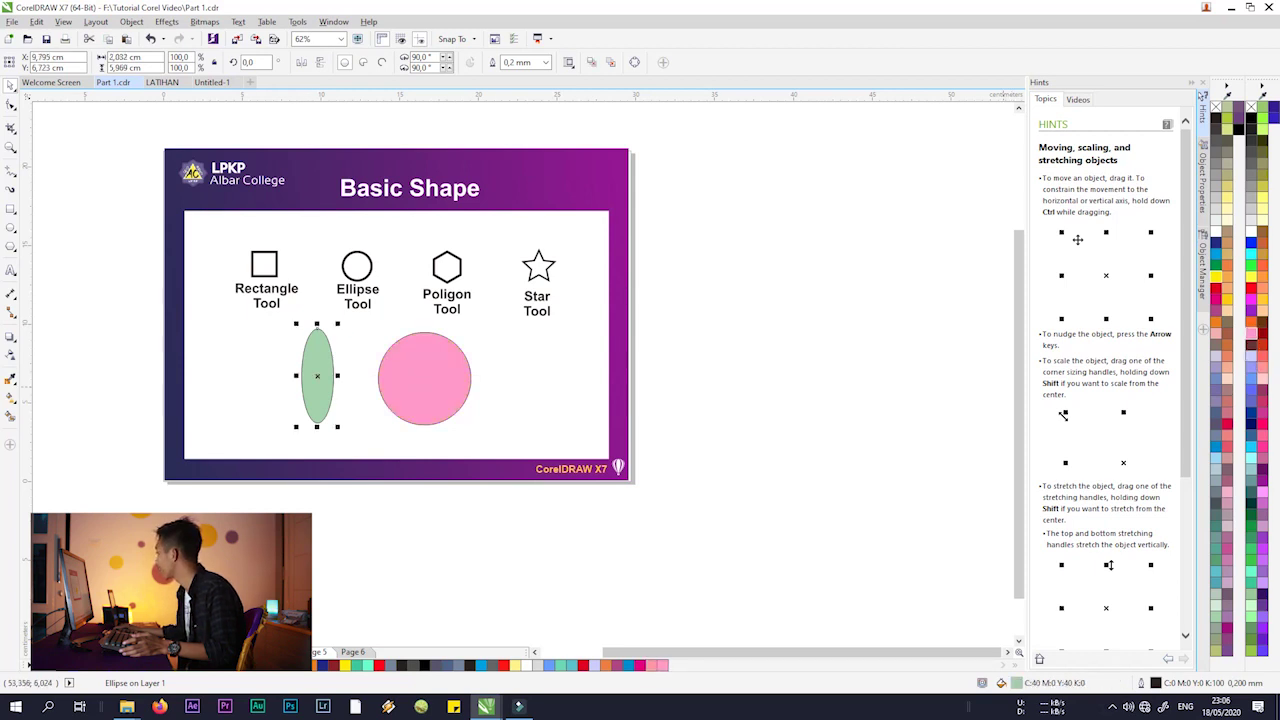
left_click(1227, 300)
left_click(1227, 322)
- Delete the pink circle and the brown ellipse from the page
left_click(446, 405)
key("Delete")
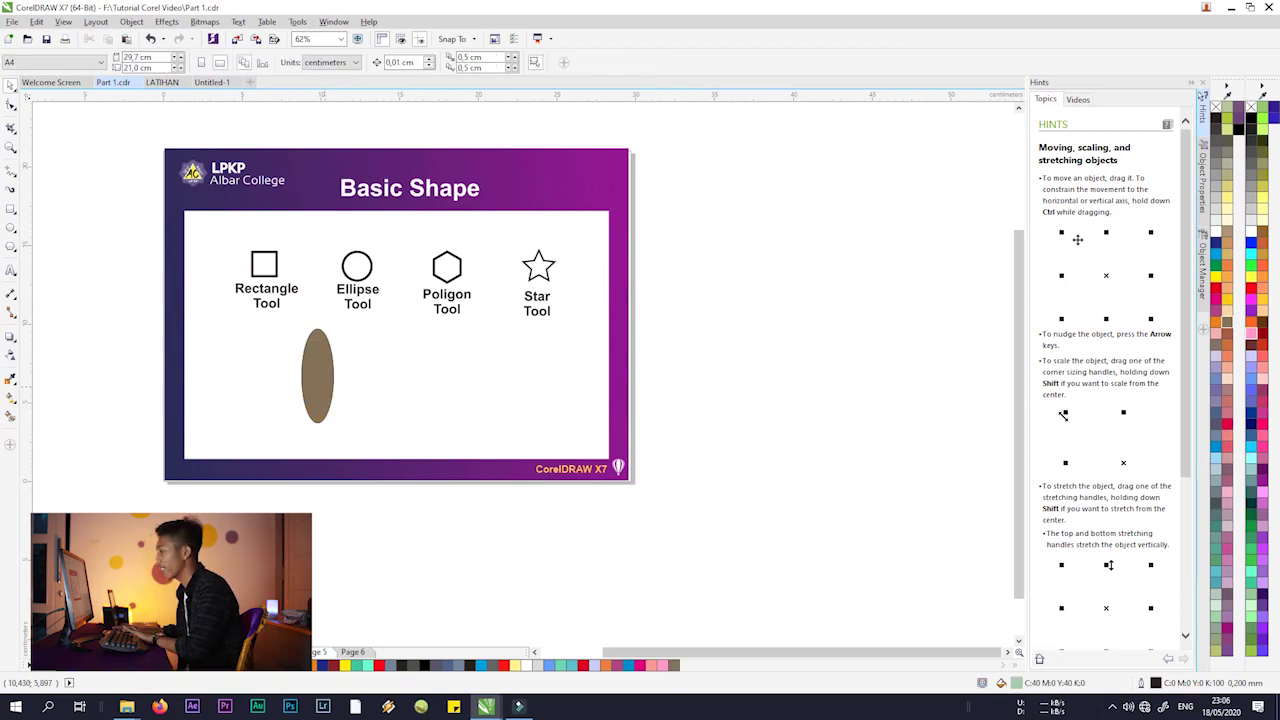
left_click(318, 375)
key("Delete")
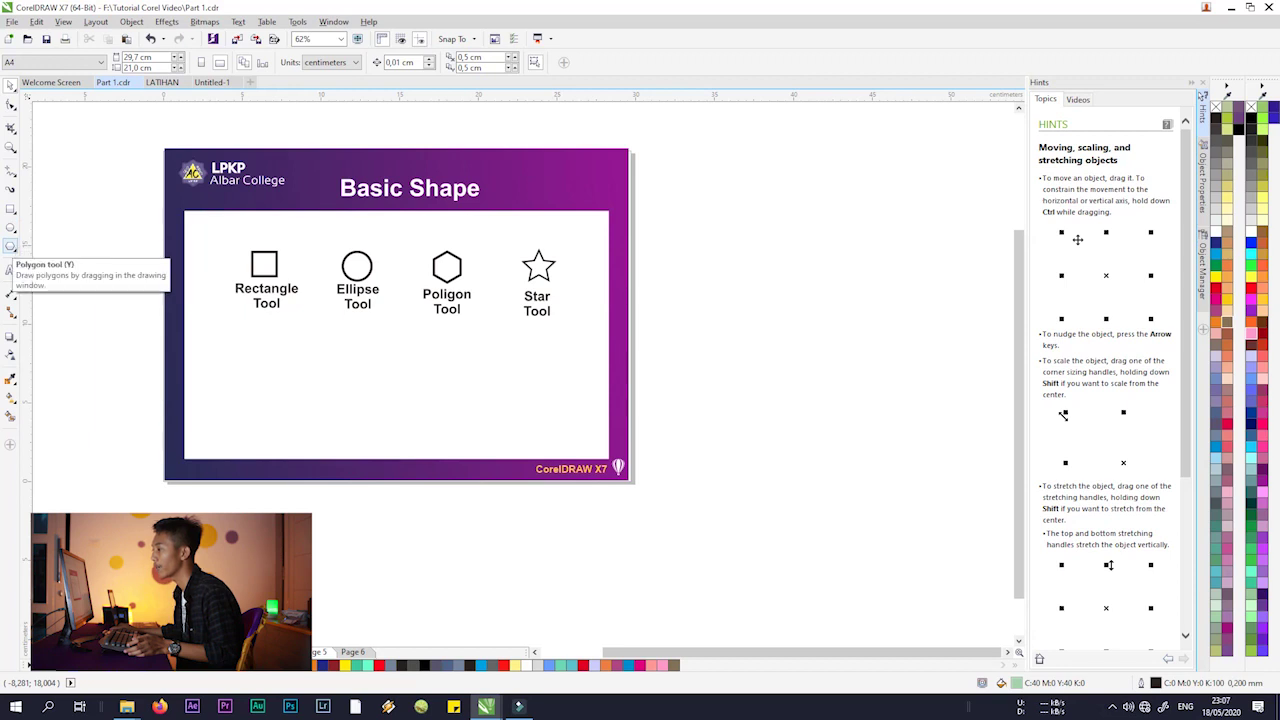
- Set the Polygon tool to 6 sides and draw a hexagon about 3.89 by 4.49 cm below the Rectangle Tool label
left_click(10, 246)
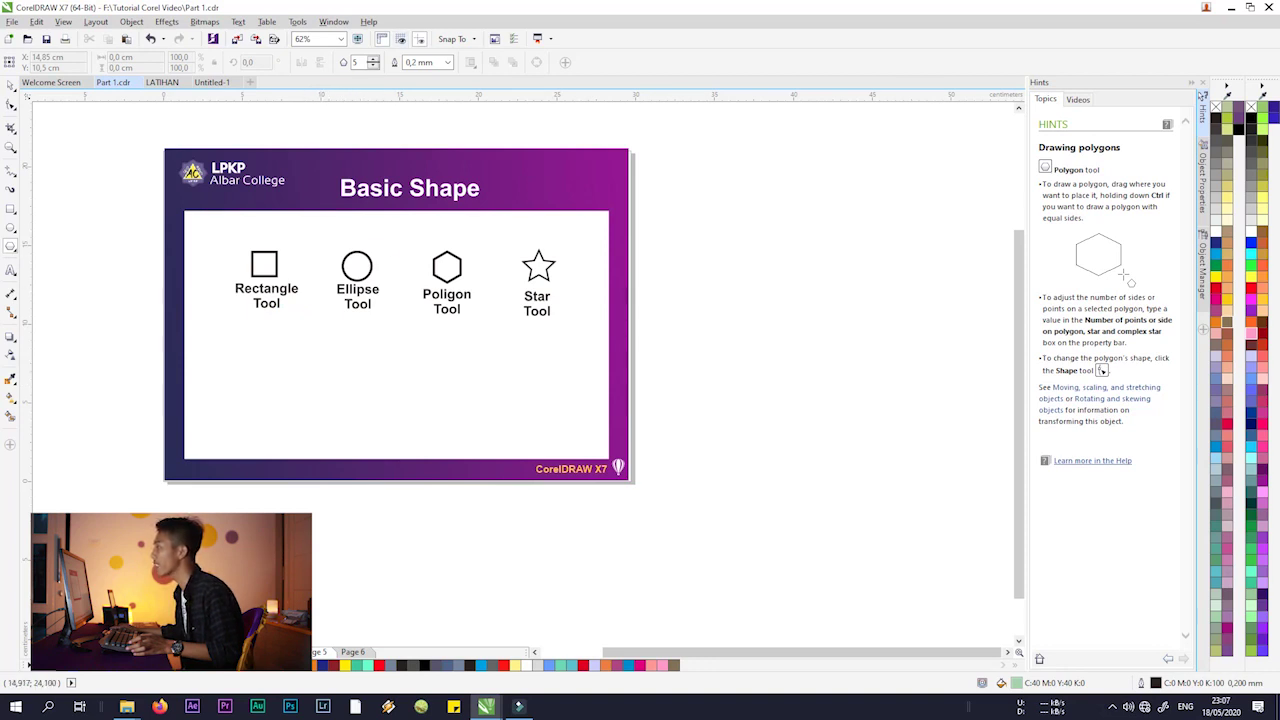
left_click(373, 58)
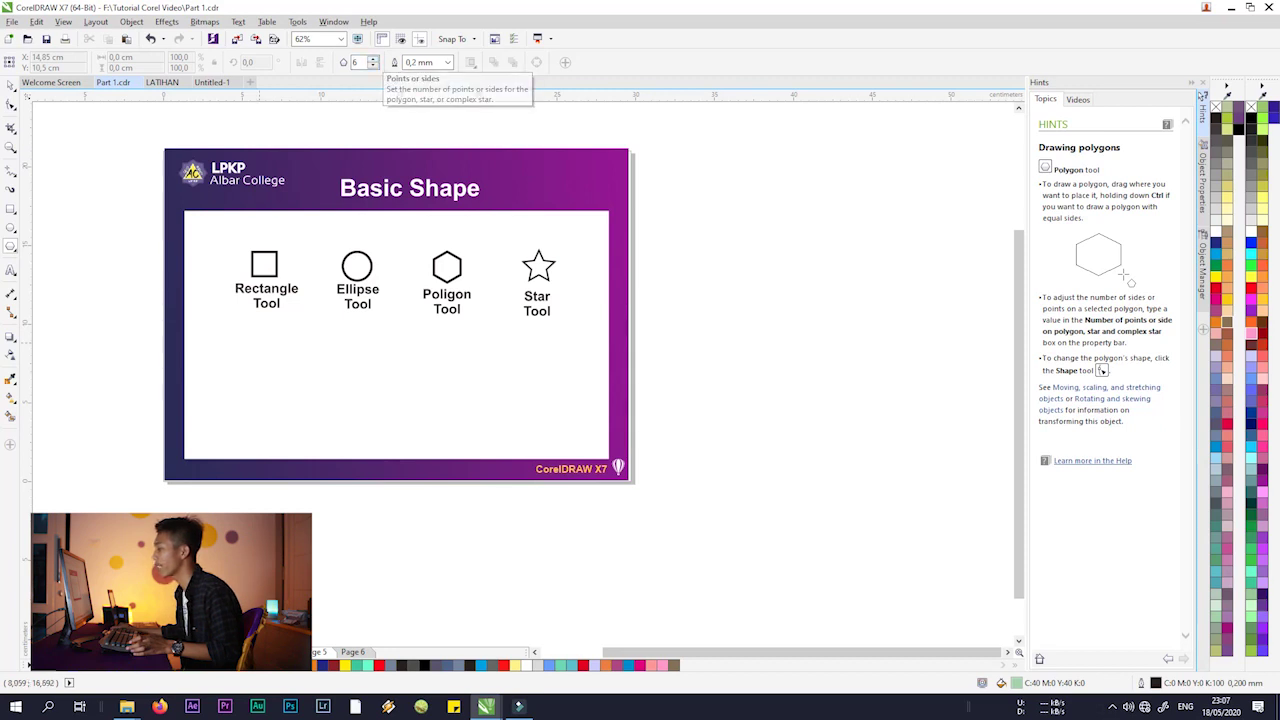
left_click_drag(246, 342, 355, 436)
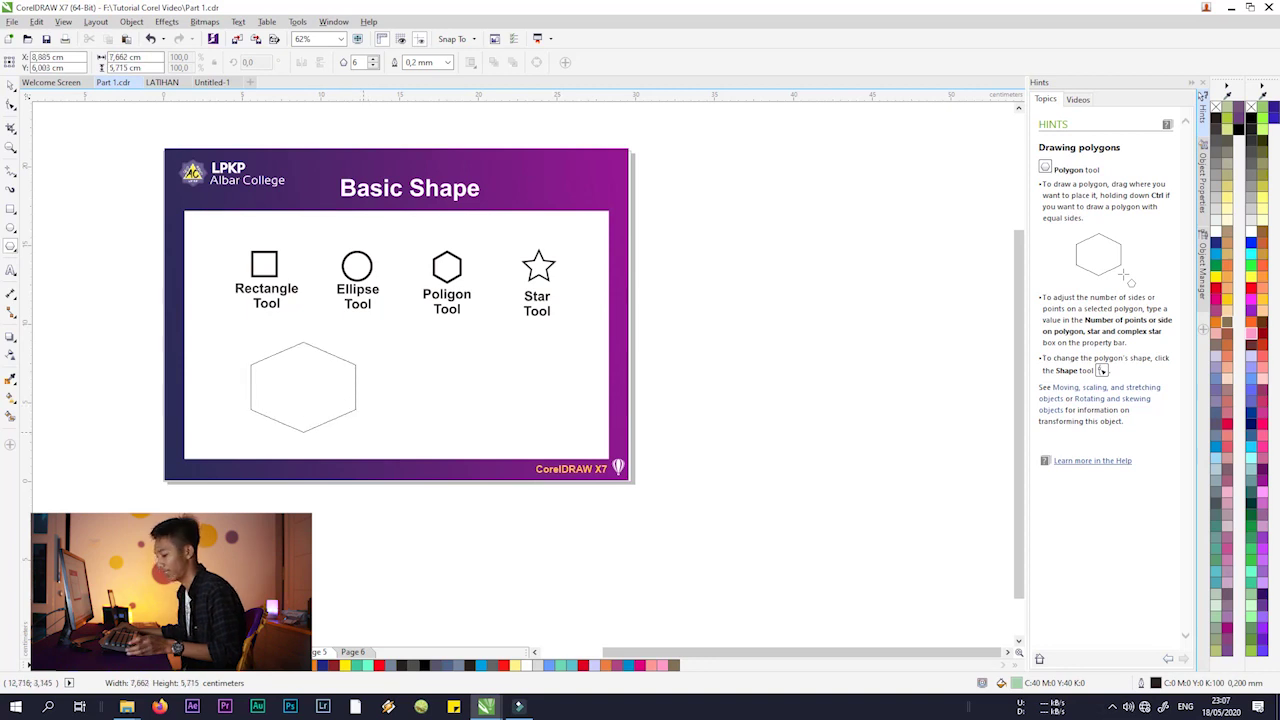
left_click_drag(355, 436, 313, 416)
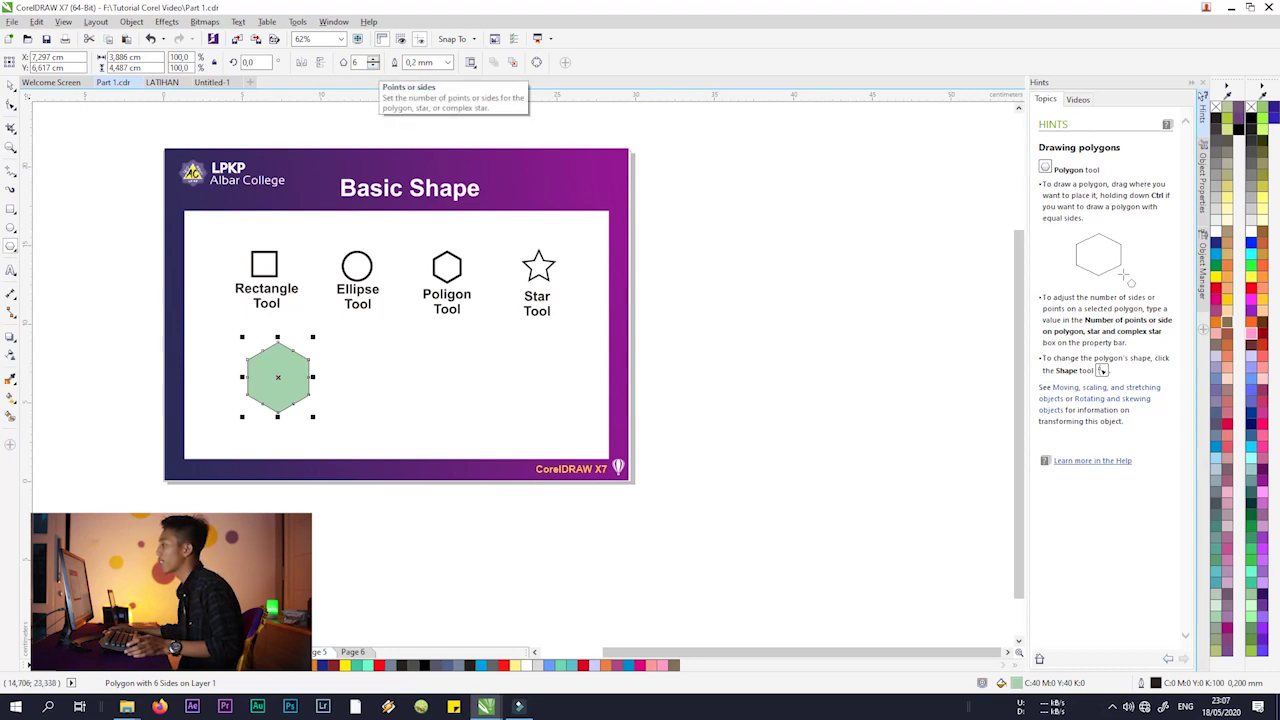
- Lower the hexagon's number of sides to 4 and on to 3, making it a triangle, and clear the selection
left_click(373, 66)
left_click(373, 66)
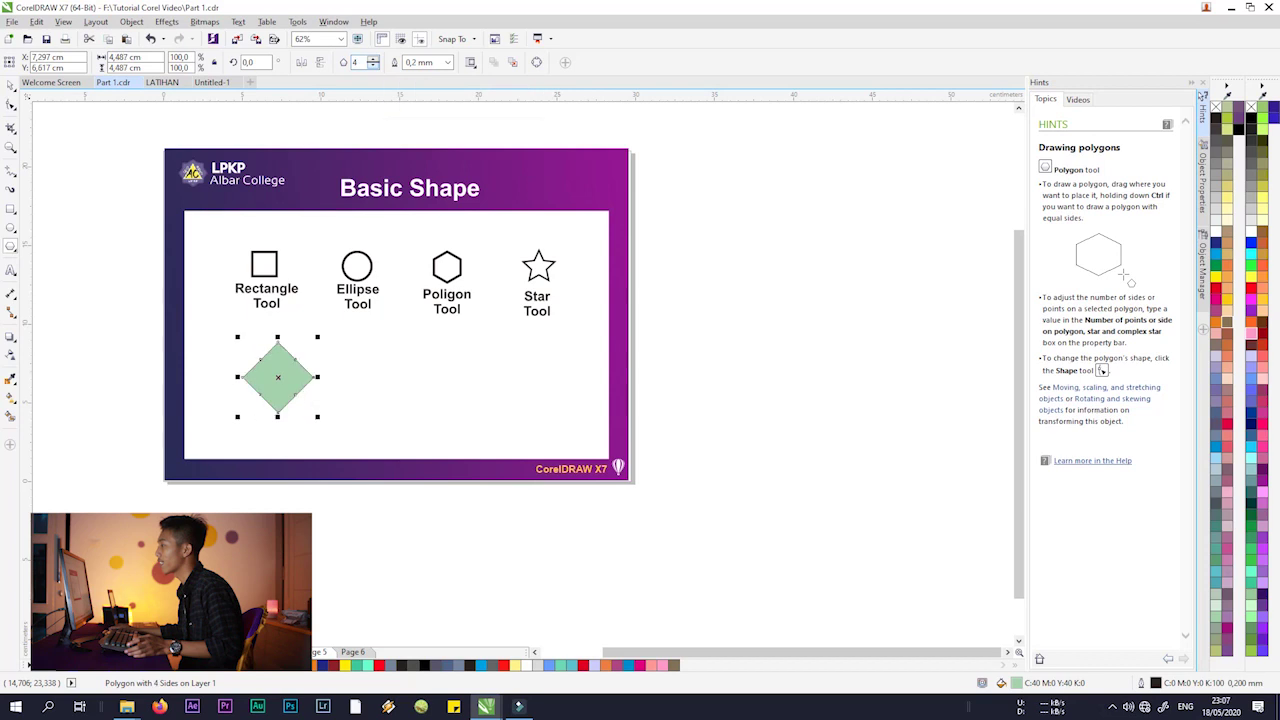
left_click(373, 66)
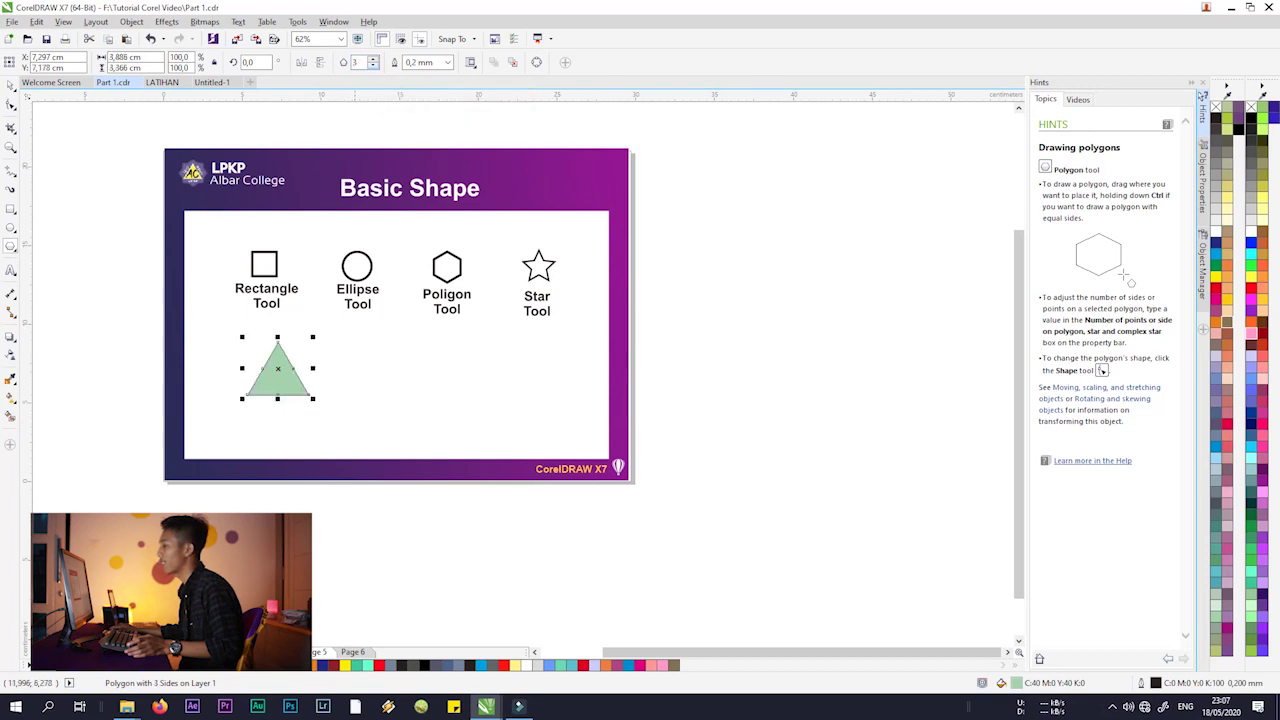
key("Escape")
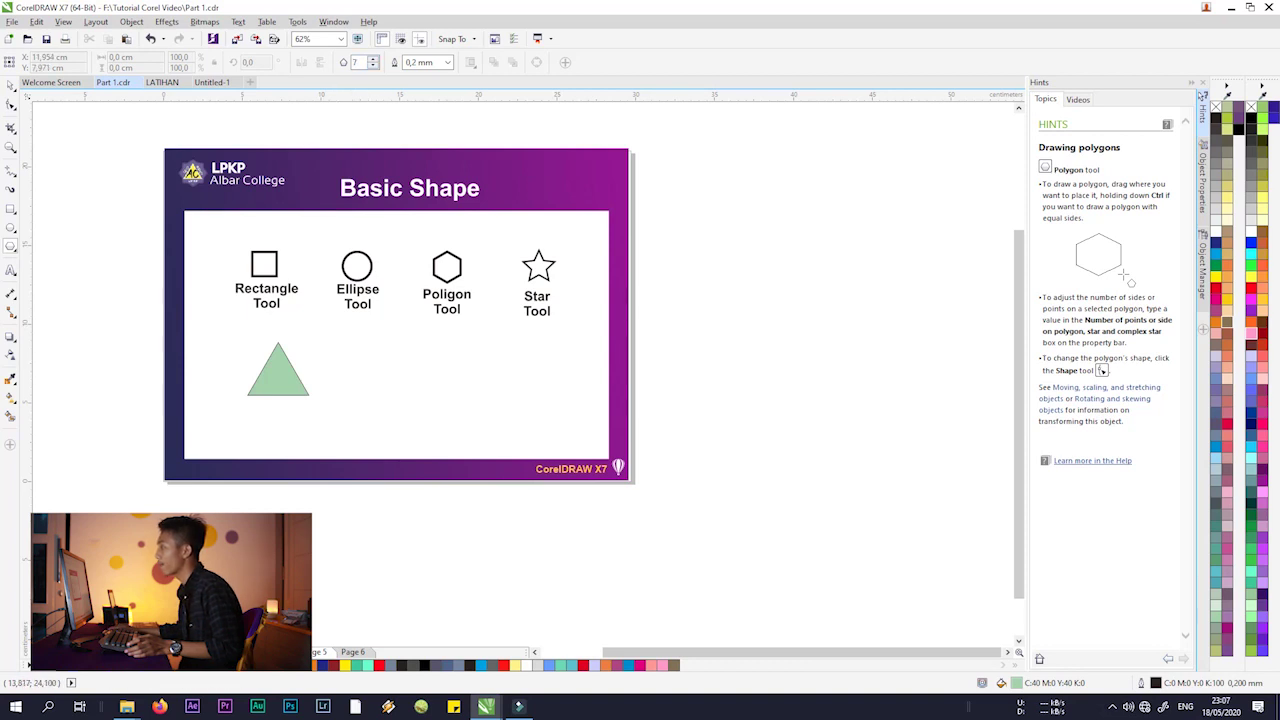
- Draw a hexagon about 4.36 by 5.04 cm beside the triangle and a 10-sided polygon about 5.11 by 5.38 cm next to it
left_click_drag(368, 335, 438, 414)
key("Escape")
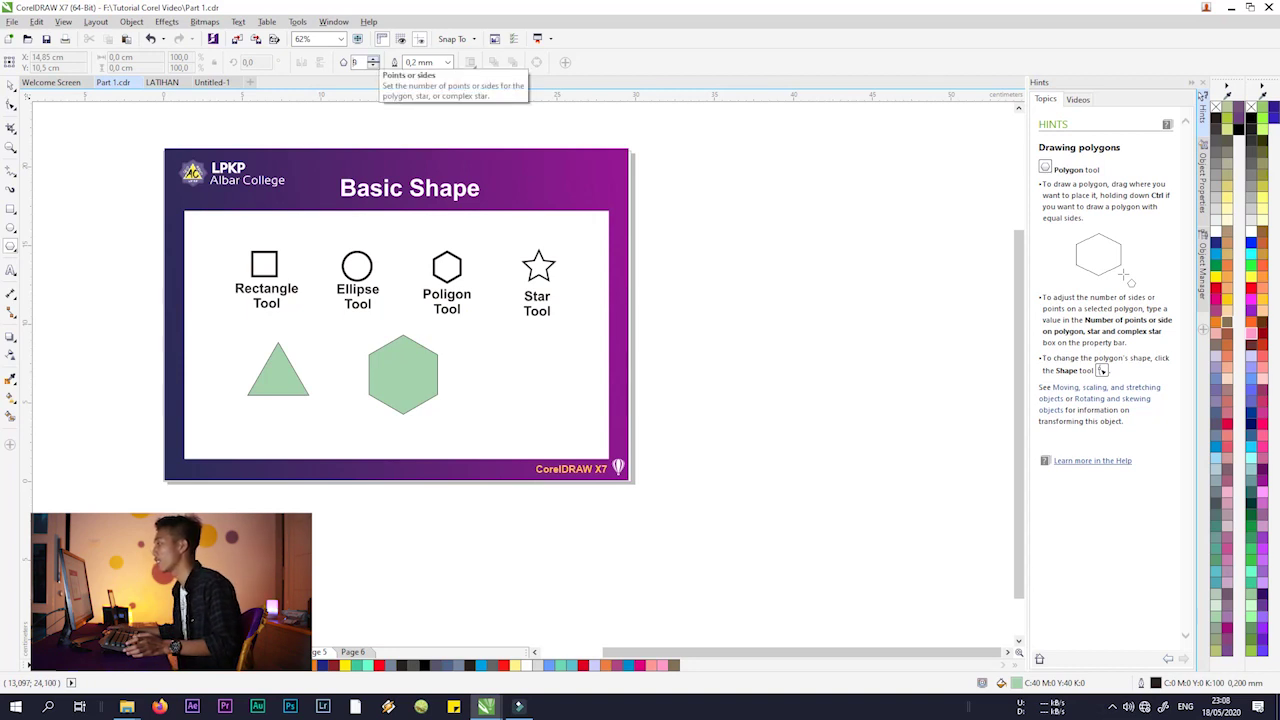
left_click(373, 59)
left_click_drag(488, 336, 575, 425)
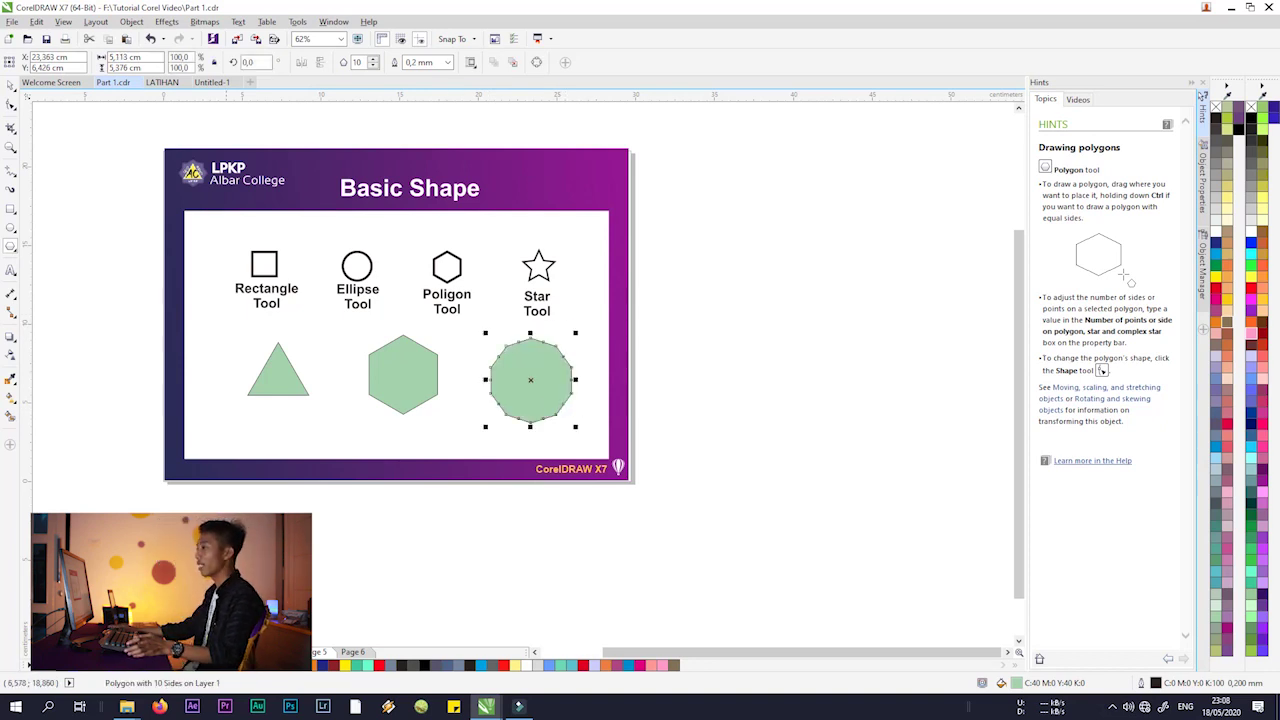
- Fill the 10-sided polygon with pink #FF99CC and the hexagon with red, leaving nothing selected
left_click(10, 86)
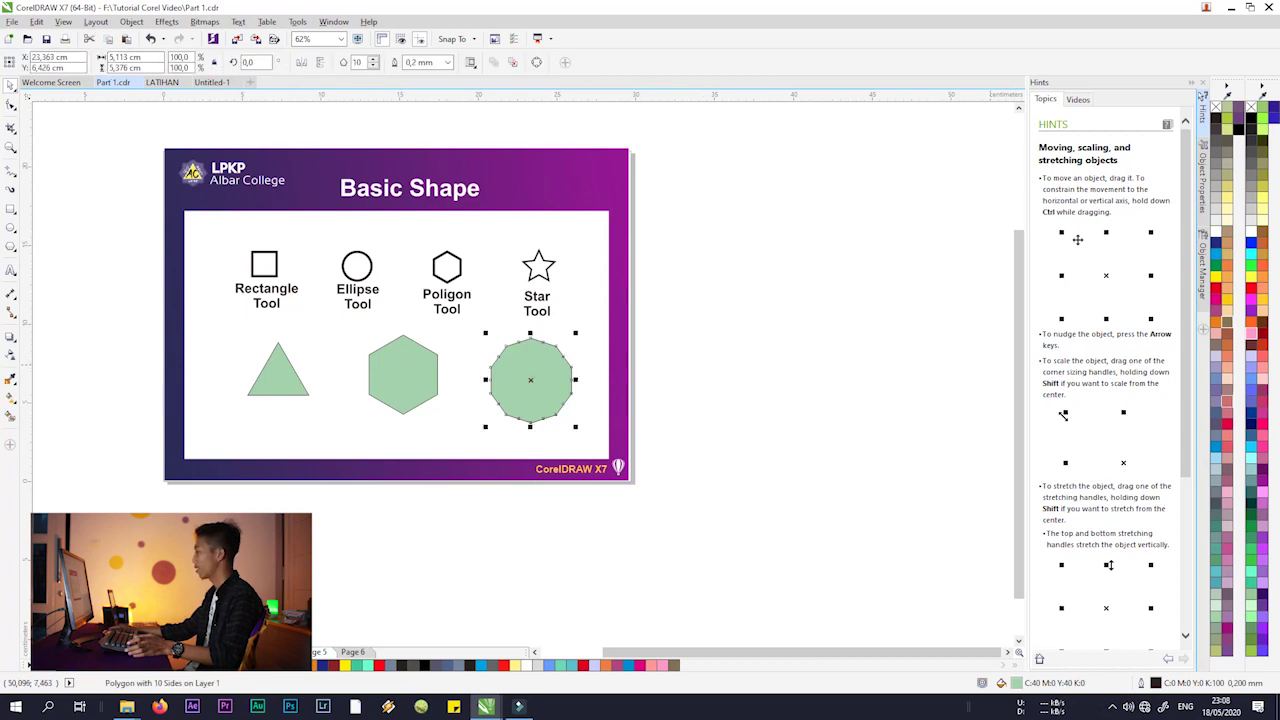
left_click(1257, 340)
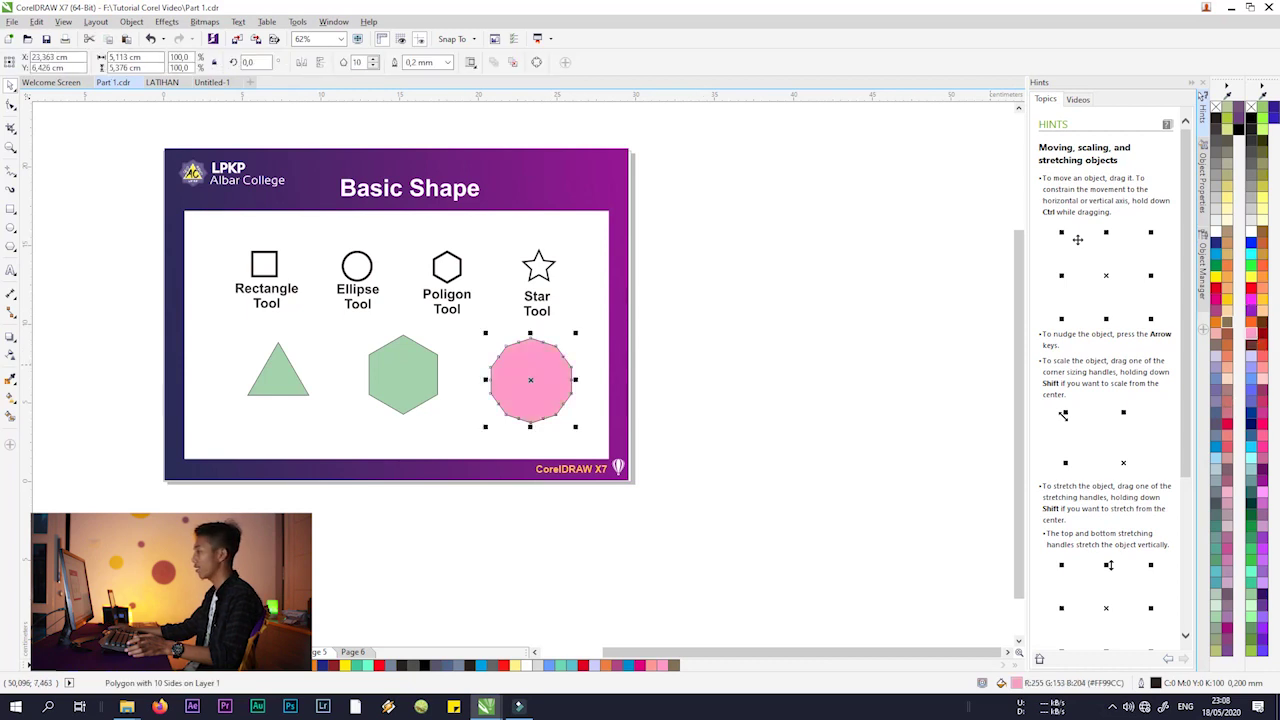
left_click(403, 375)
left_click(1216, 289)
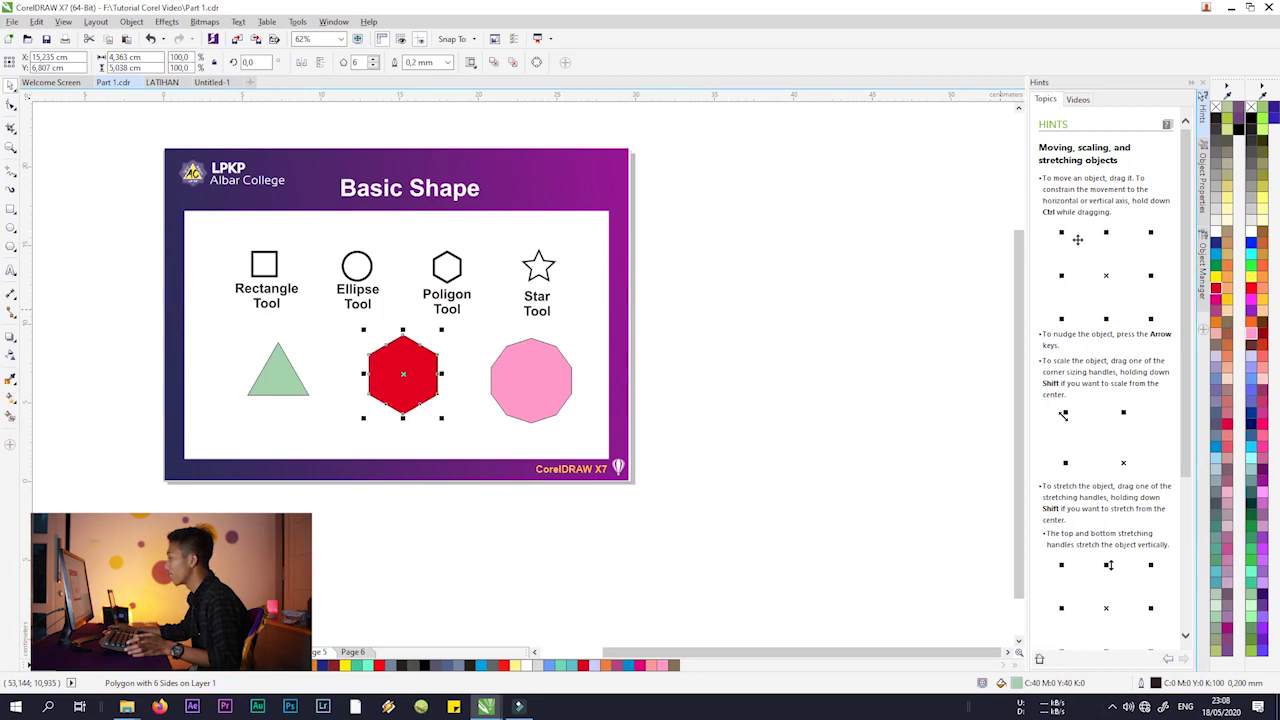
left_click(752, 408)
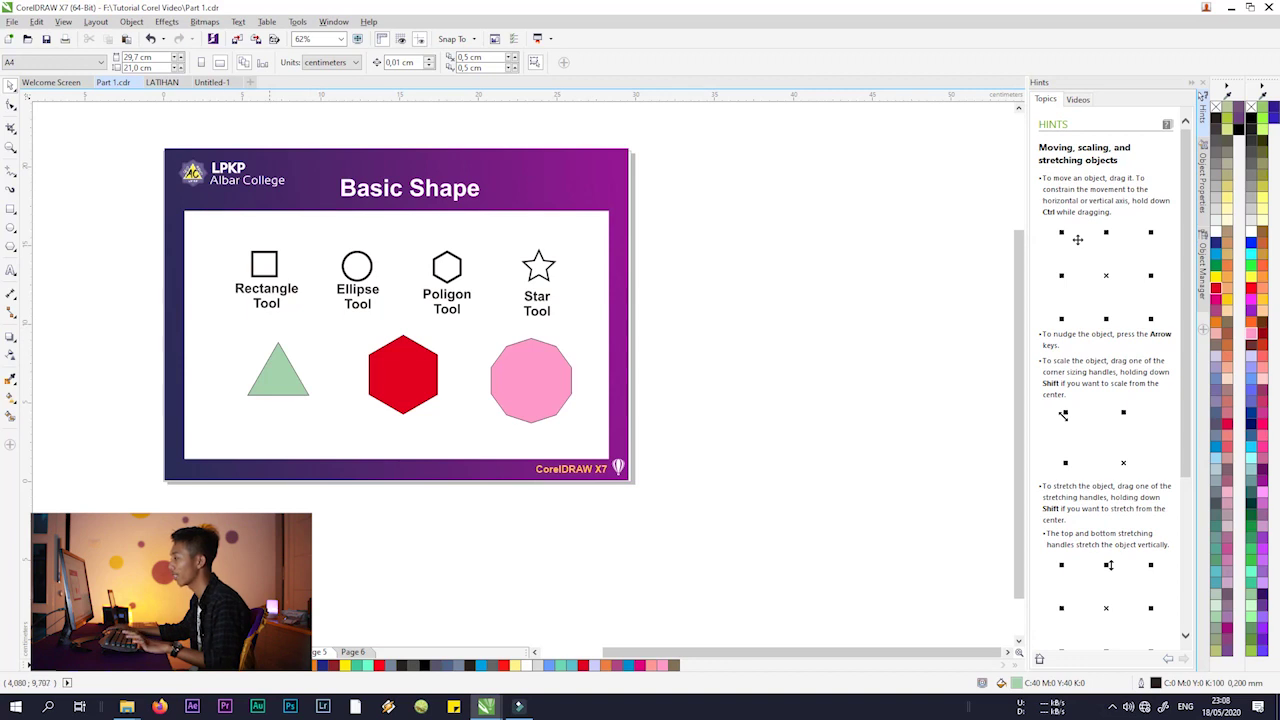
- Select the triangle, hexagon and 10-sided polygon individually and as a group with the Pick tool, and delete all three
left_click(279, 372)
left_click(406, 364)
left_click(560, 385)
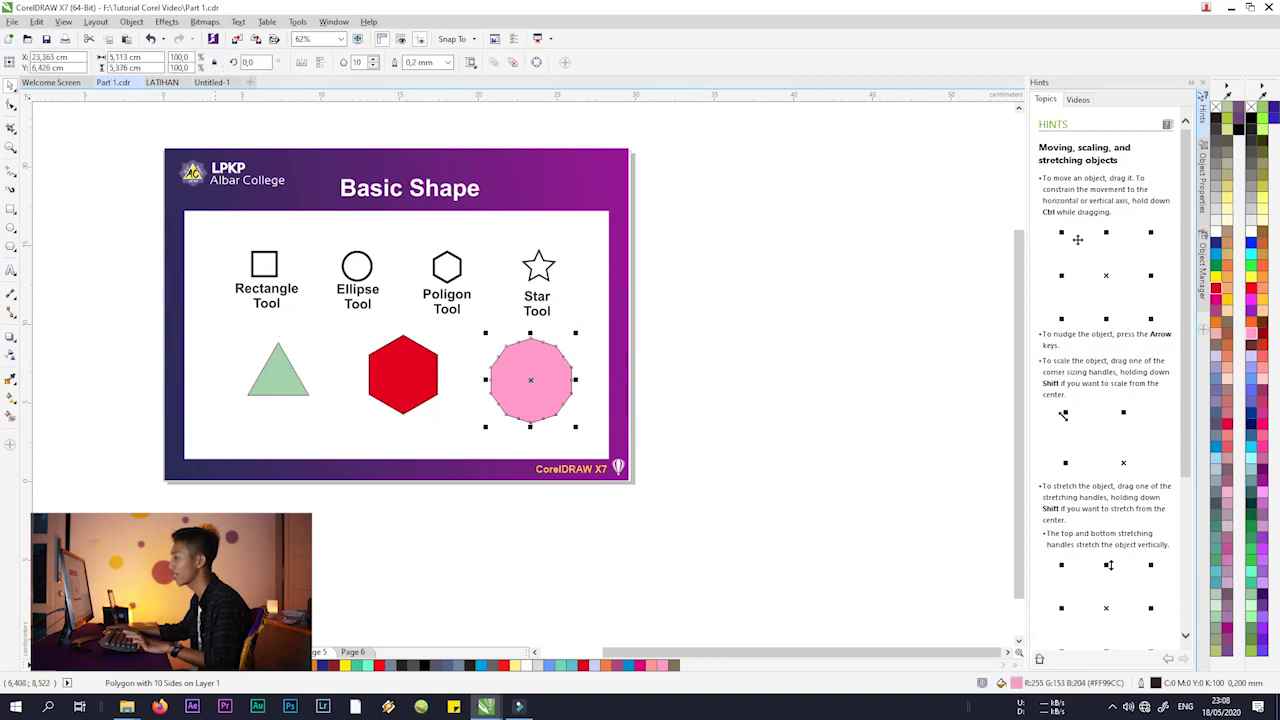
left_click_drag(197, 323, 598, 441)
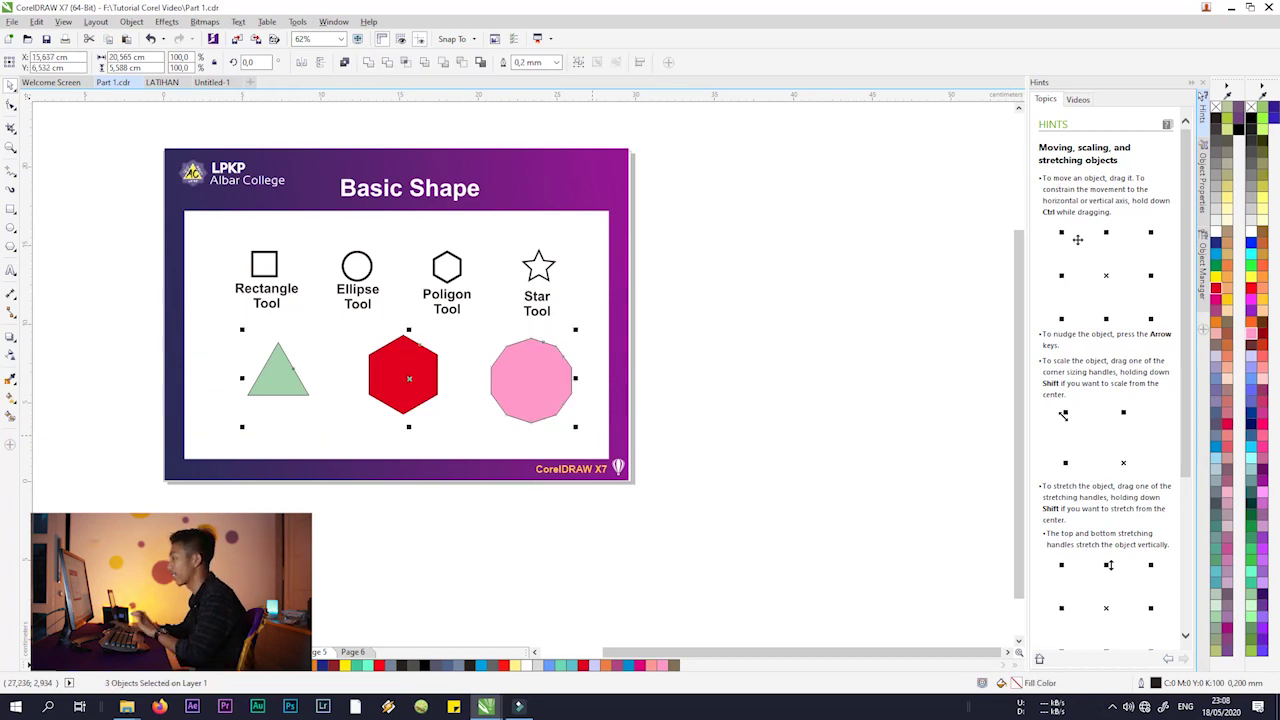
key("Delete")
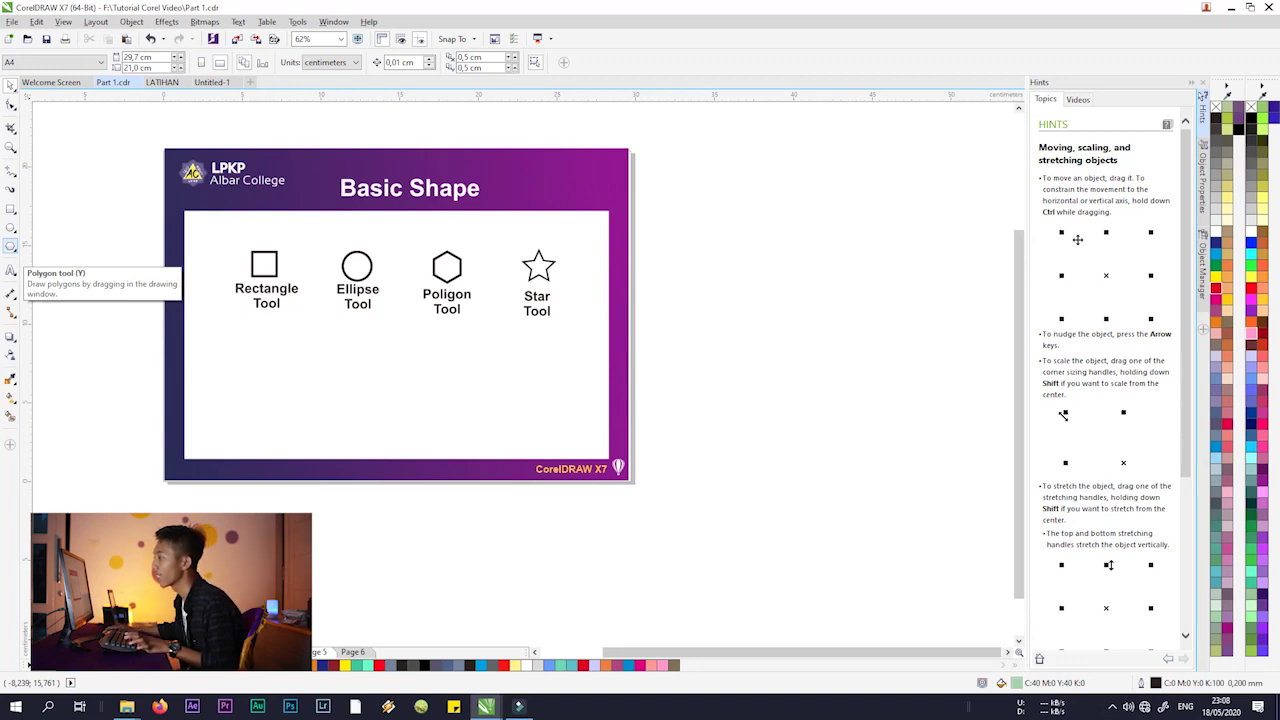
- Use the Star tool to draw a 5-pointed star and, beside it, a 10-pointed star about 6.48 by 6.82 cm
left_click(11, 246)
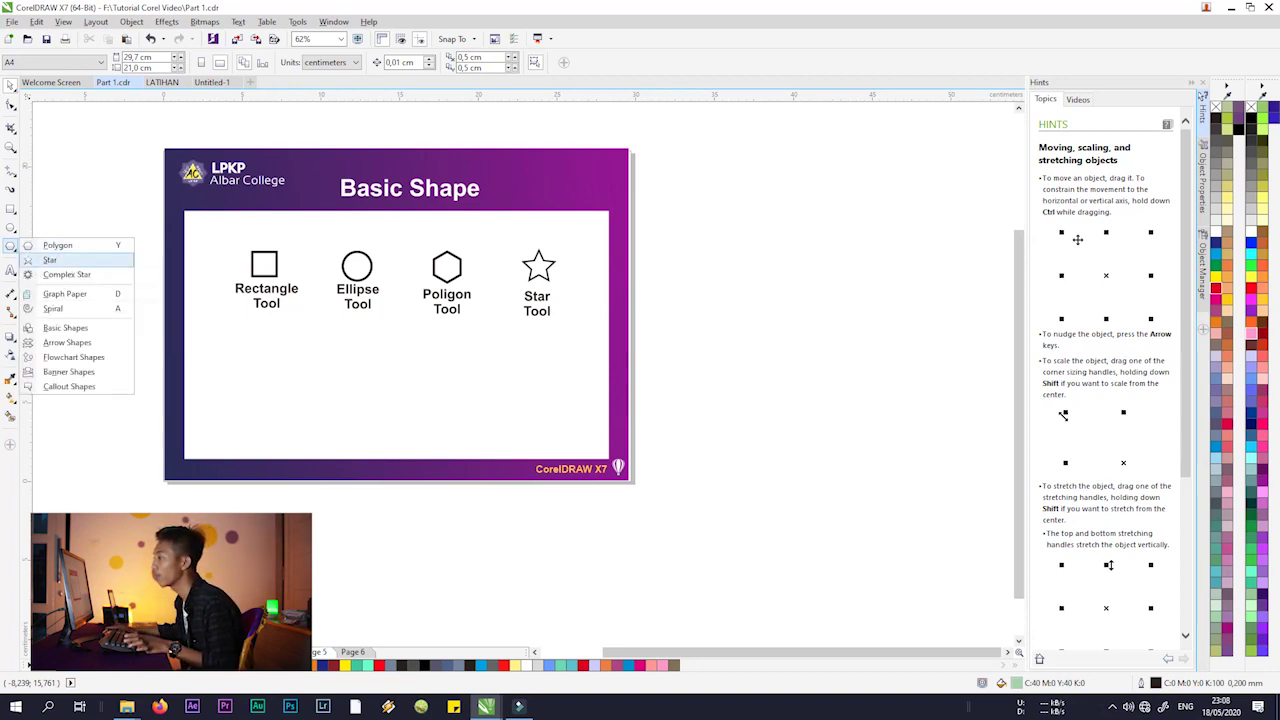
left_click(49, 260)
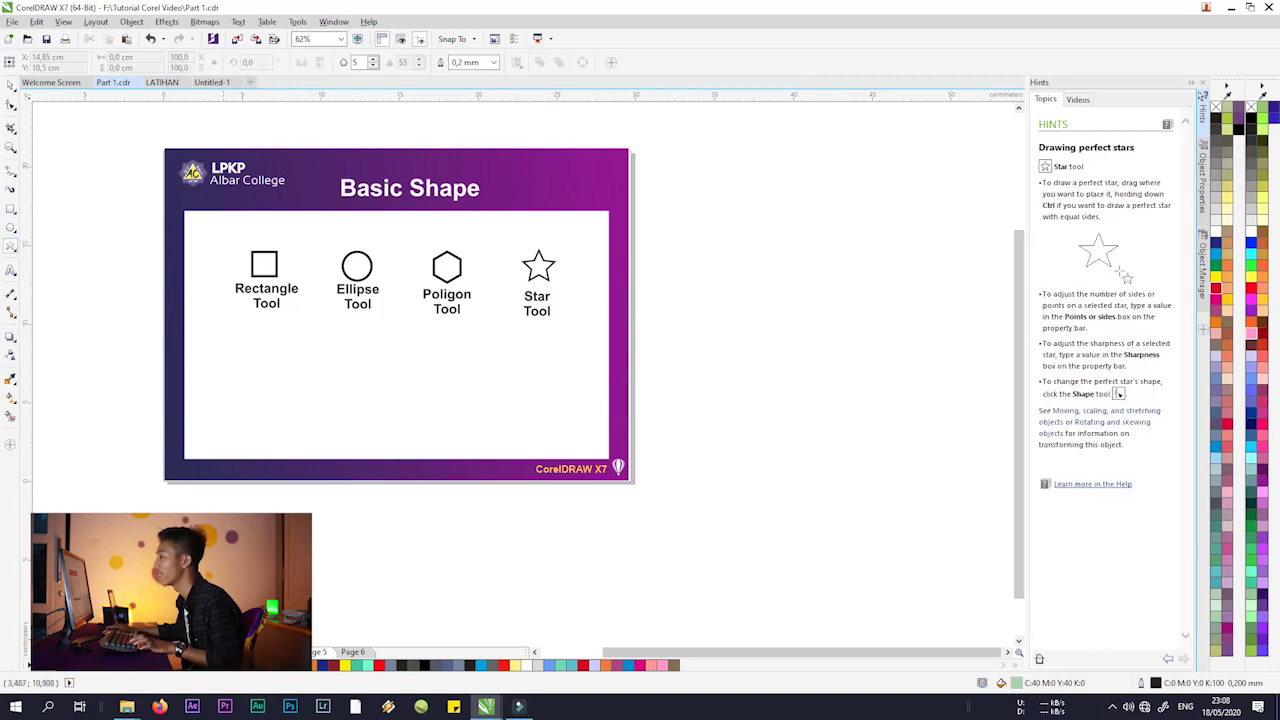
left_click_drag(264, 334, 350, 416)
key("Escape")
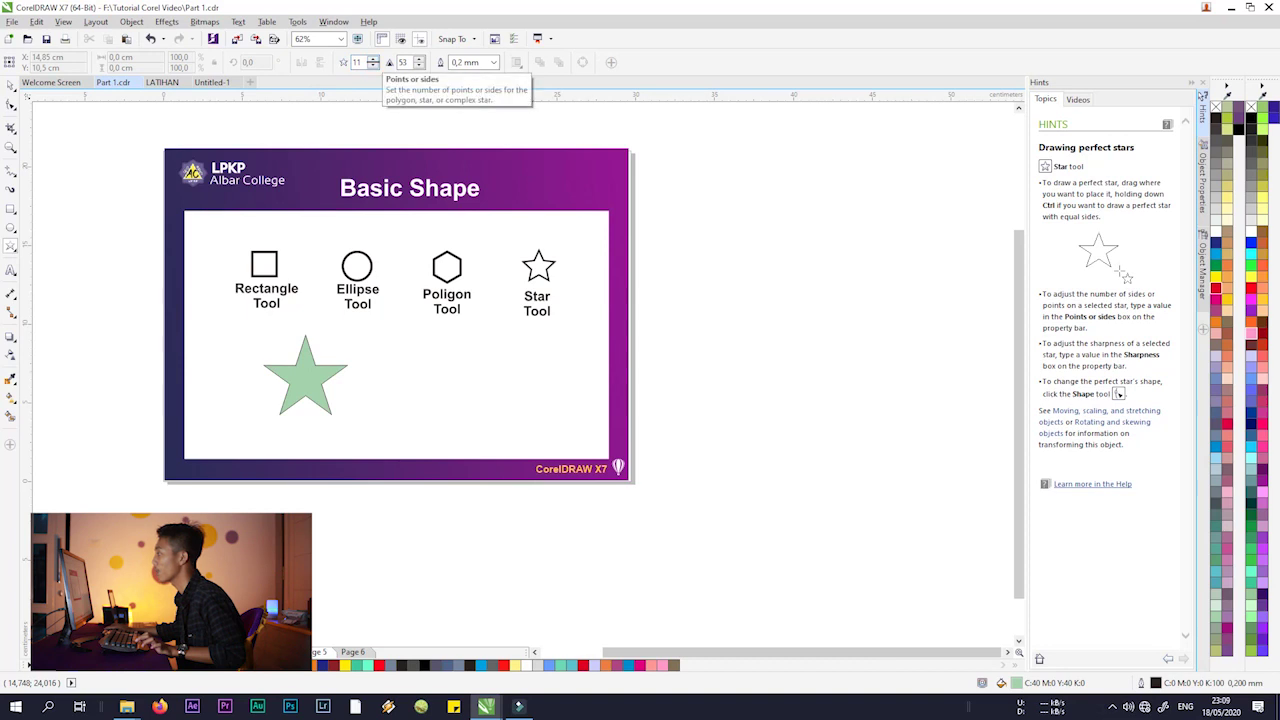
left_click(373, 66)
left_click_drag(416, 338, 522, 450)
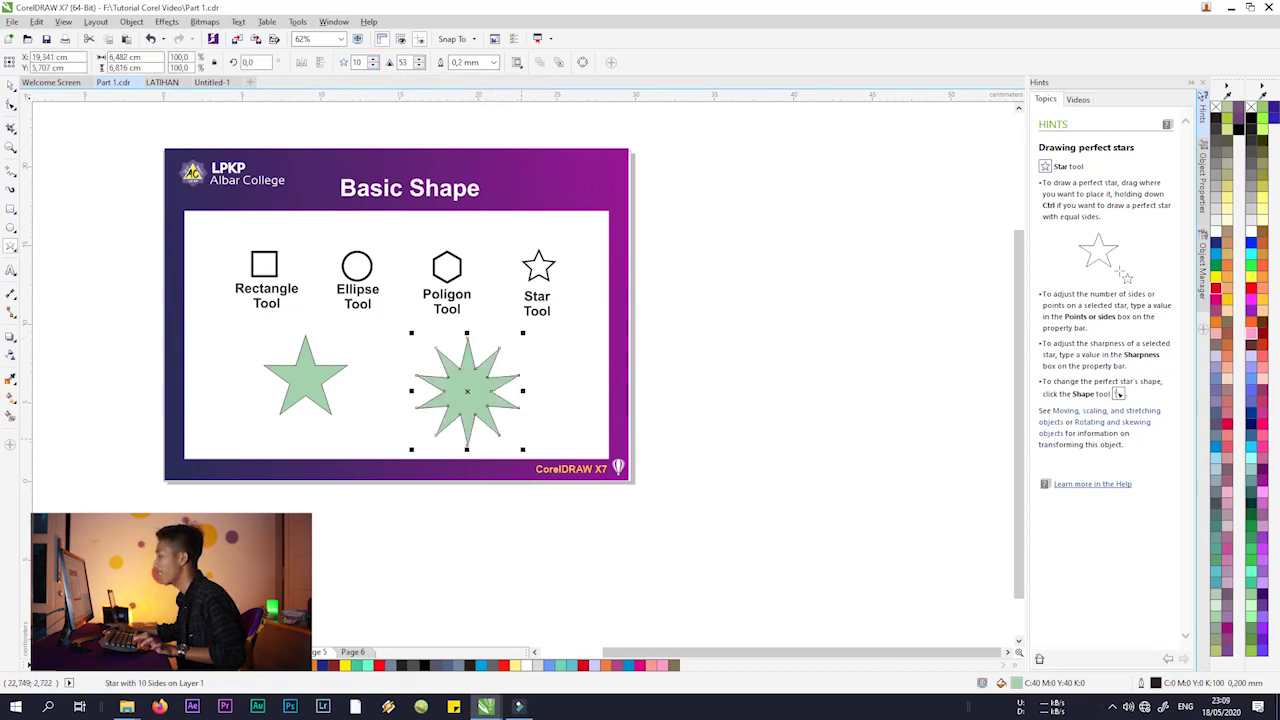
- Fill the 10-pointed star with green (C:100 M:0 Y:100 K:0) and the 5-pointed star with light salmon, leaving nothing selected
left_click(380, 379)
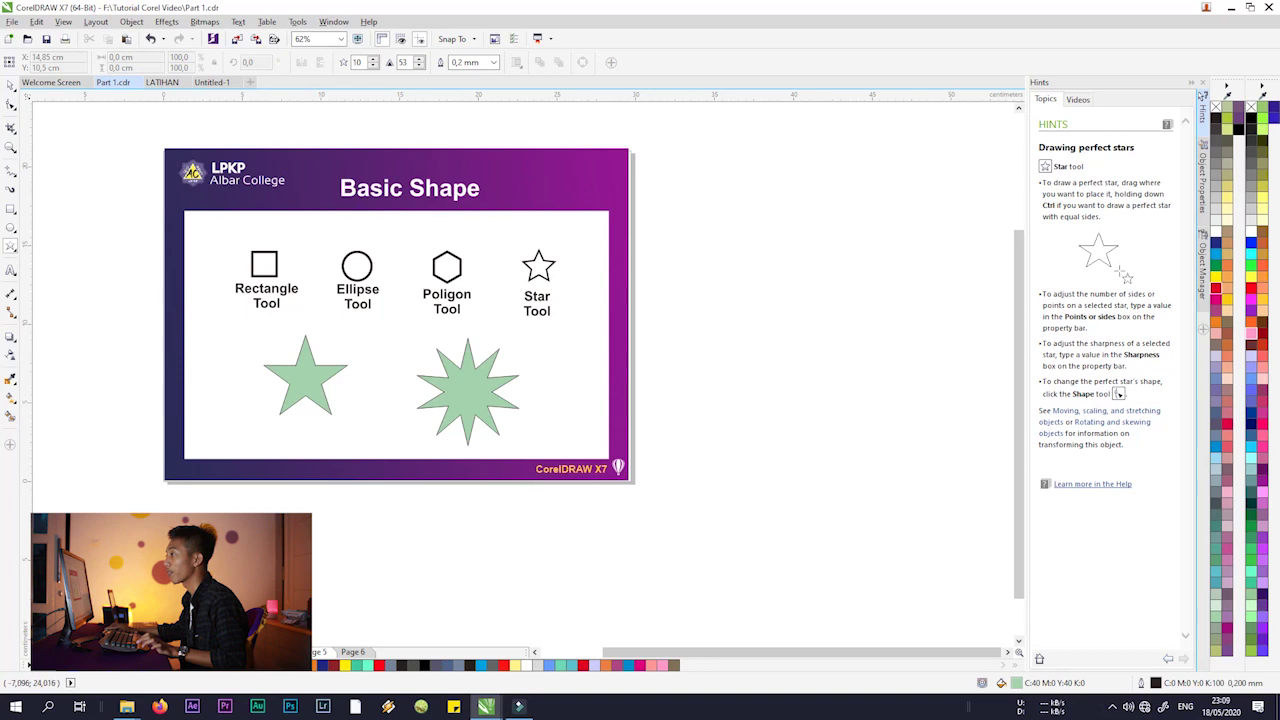
left_click(449, 390)
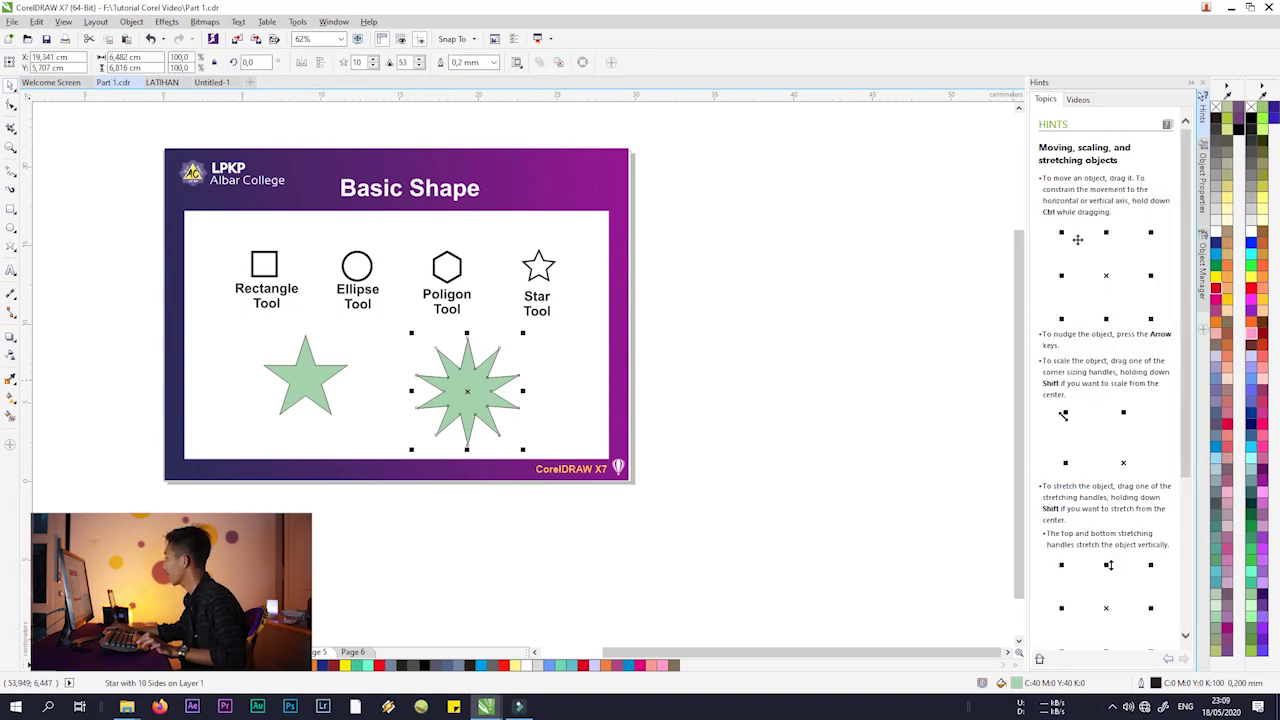
left_click(1216, 265)
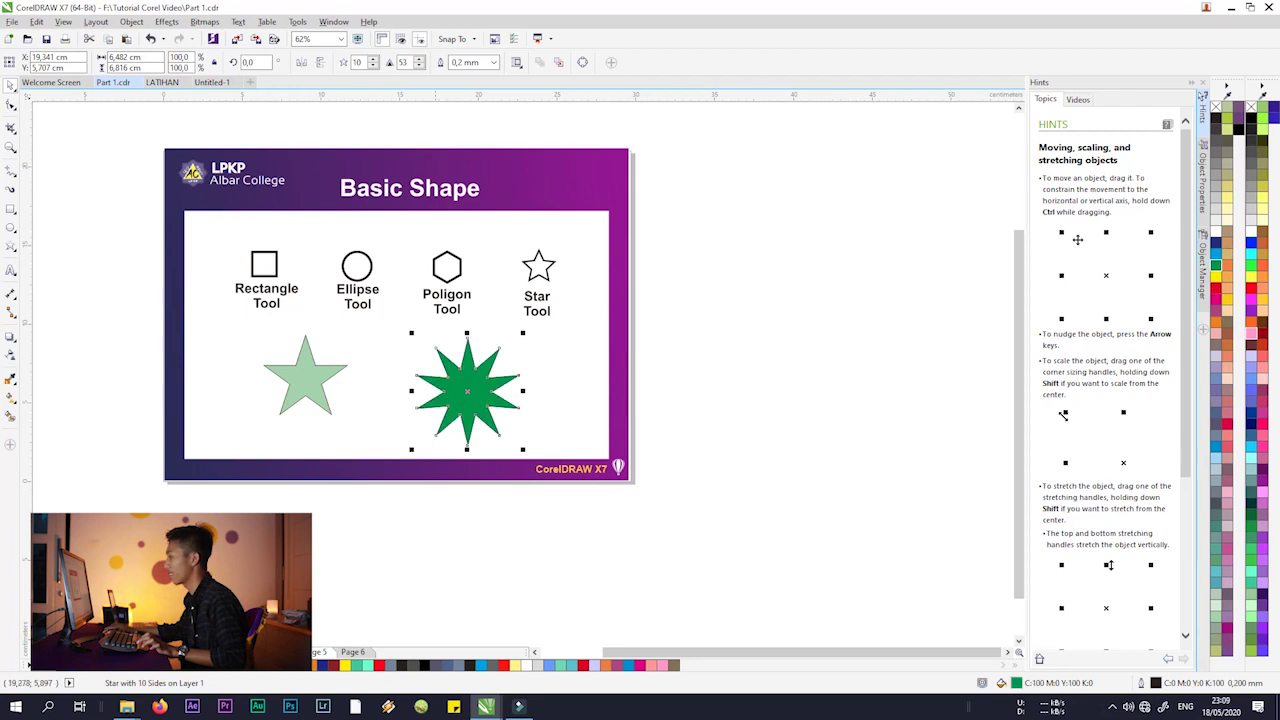
left_click(309, 370)
left_click(1227, 379)
left_click(1227, 367)
left_click(557, 398)
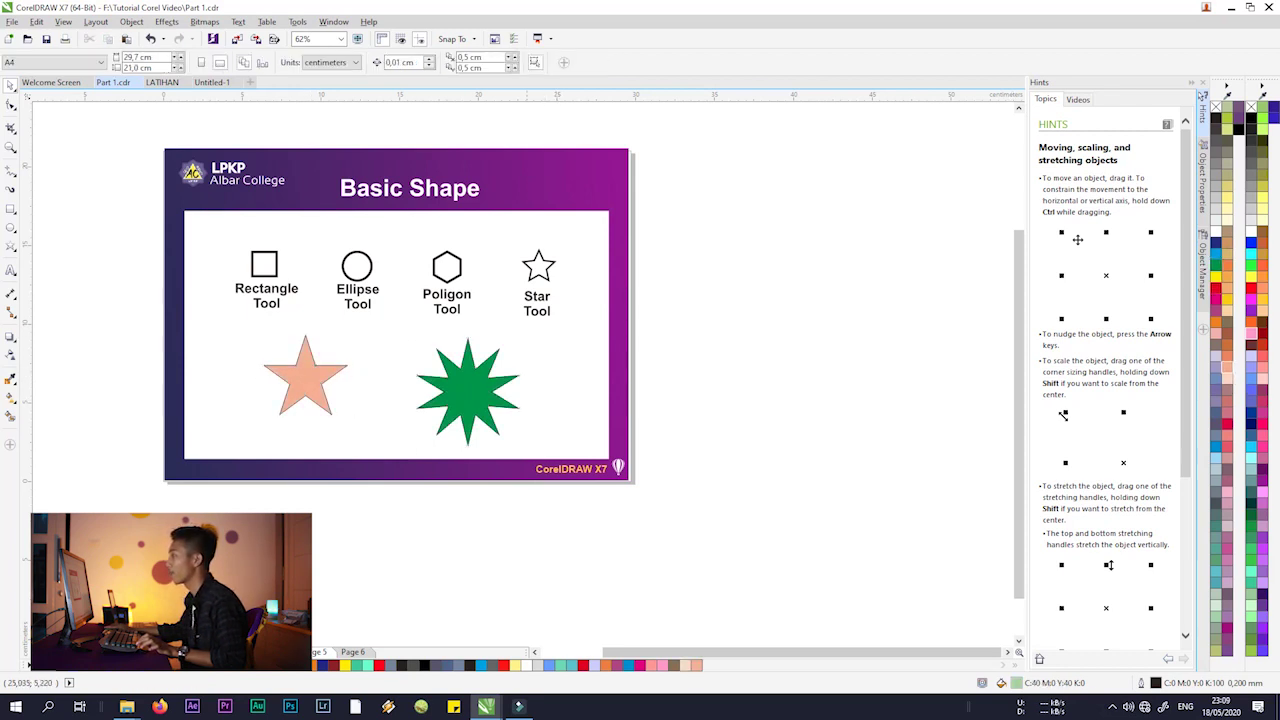
- Select both stars together, delete them, and go to the Shape Tools slide on page 6
left_click_drag(238, 315, 576, 456)
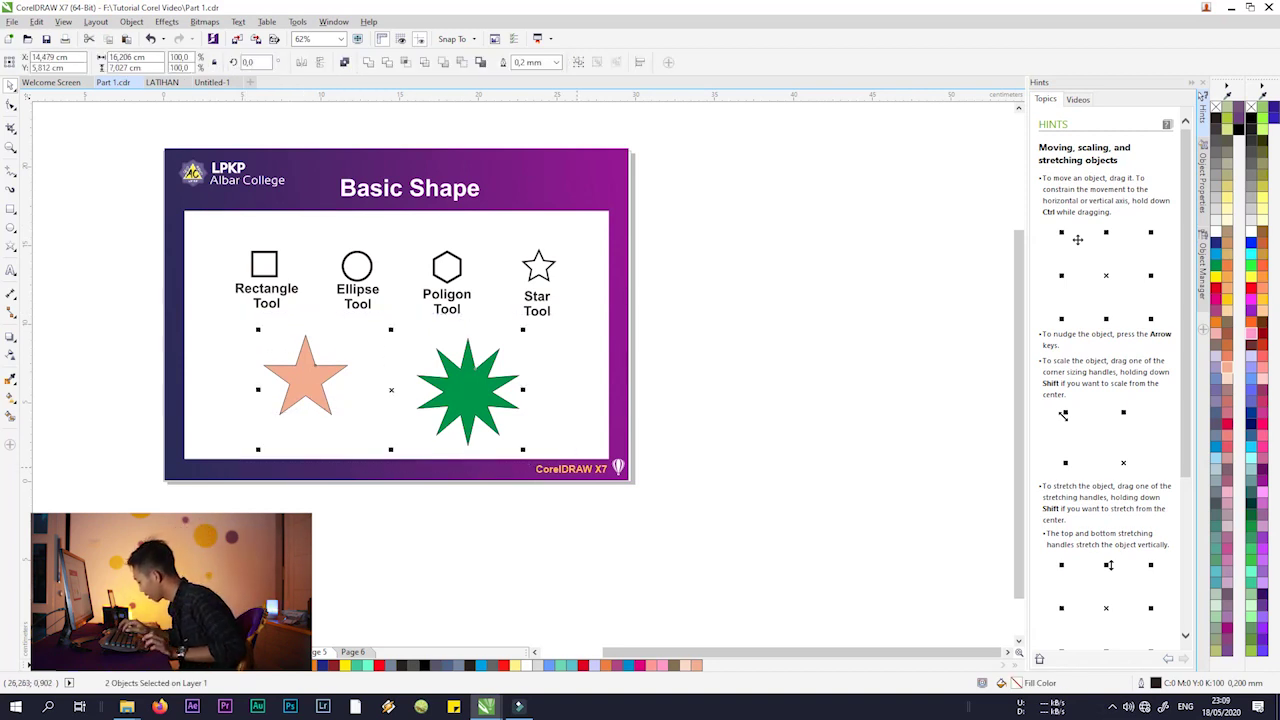
key("Delete")
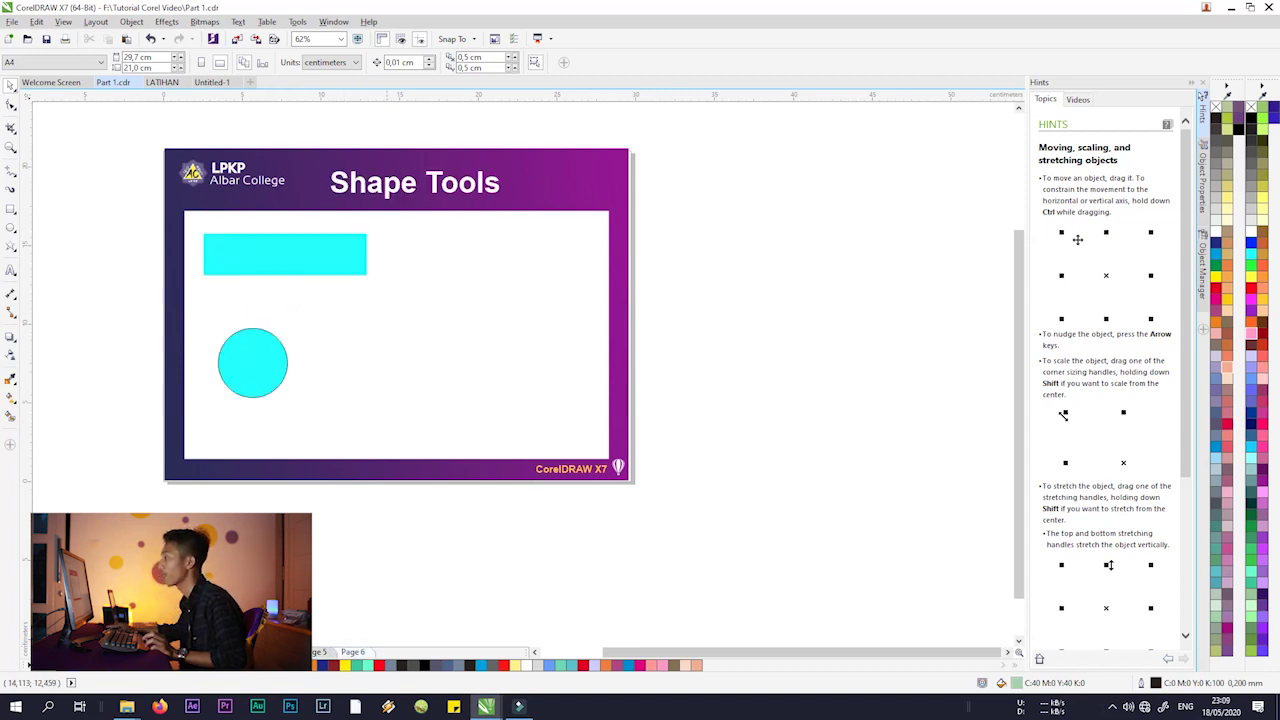
- Move the cyan rectangle to about X 15.1, Y 12.49 cm and shift the circle slightly within the white area with the Pick tool
left_click_drag(325, 249, 331, 265)
left_click_drag(269, 345, 282, 383)
left_click_drag(333, 272, 413, 290)
left_click_drag(270, 400, 272, 389)
left_click_drag(373, 297, 403, 293)
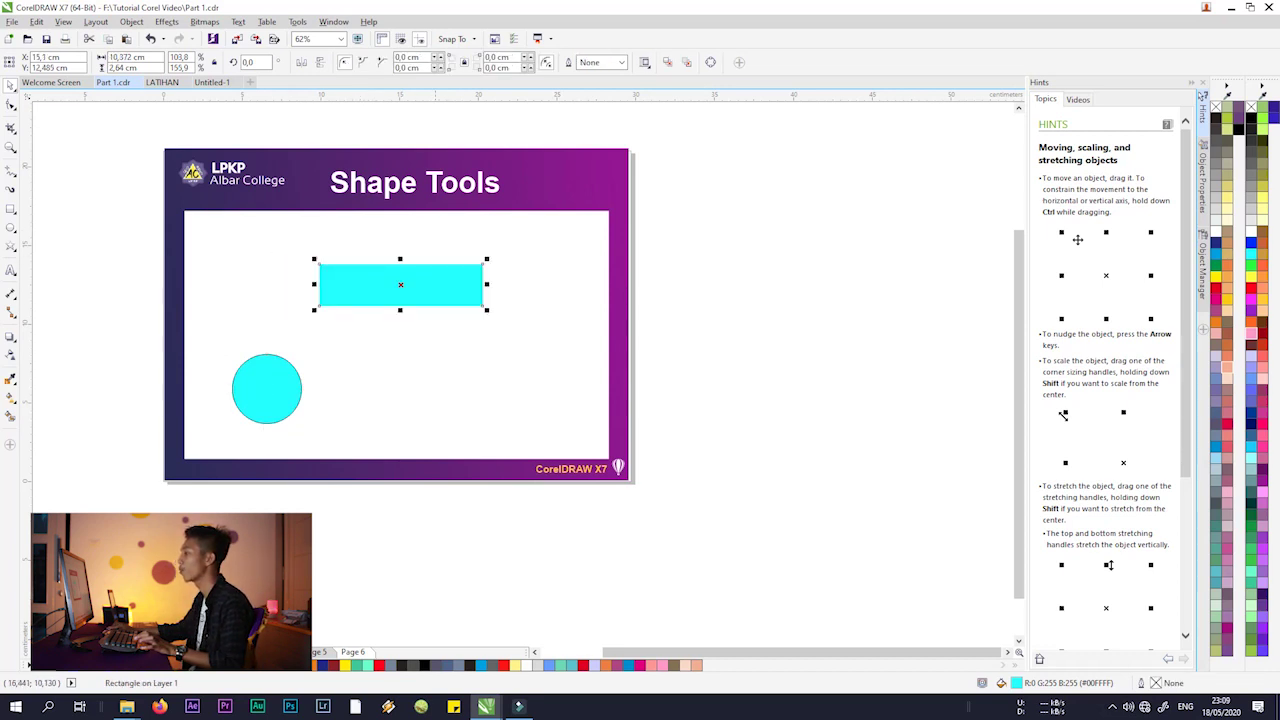
- Round all corners of the cyan rectangle with the Shape tool to a radius of 1.32 cm, making a pill shape
scroll(401, 260, "up", 2)
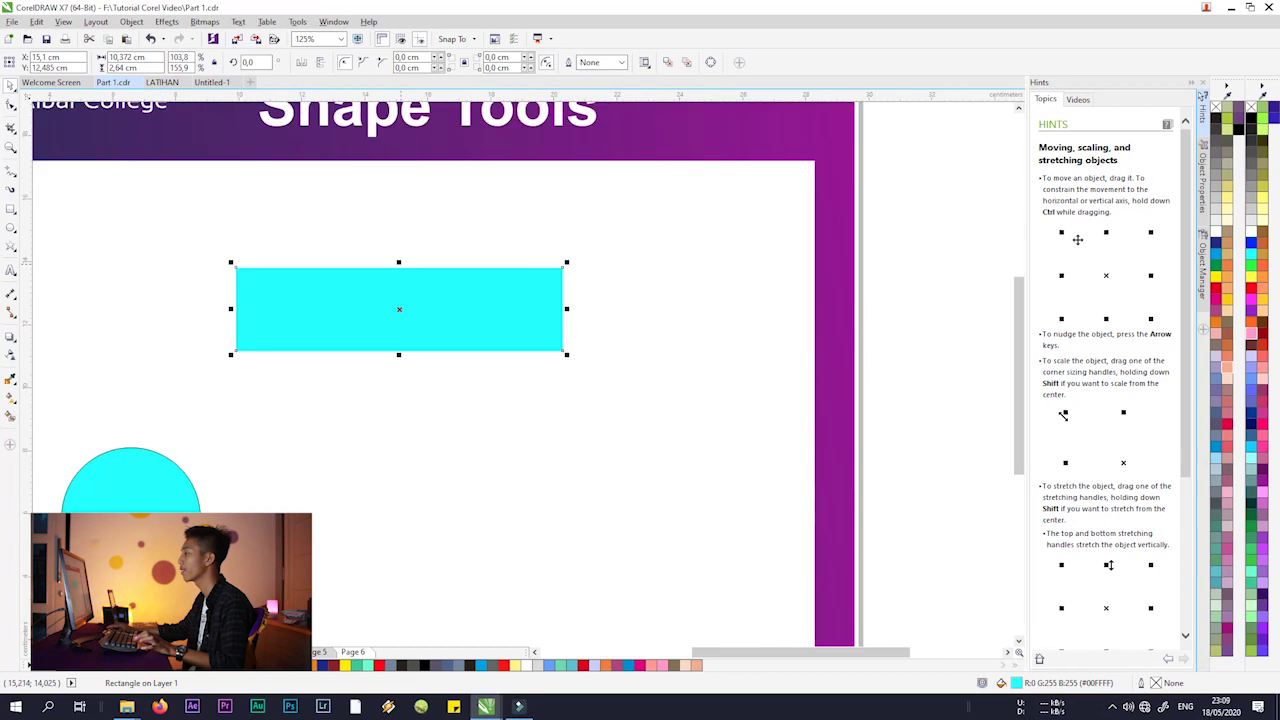
scroll(353, 239, "up", 1)
scroll(353, 239, "down", 1)
scroll(353, 239, "up", 1)
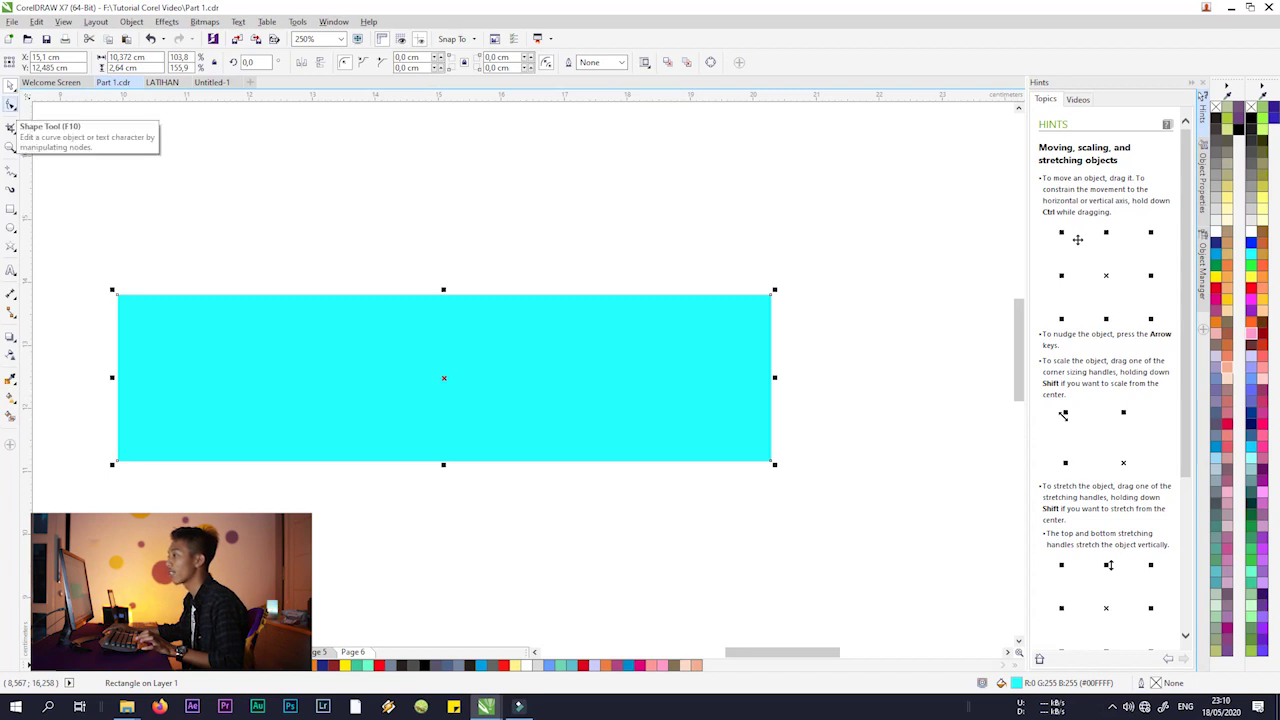
left_click(10, 105)
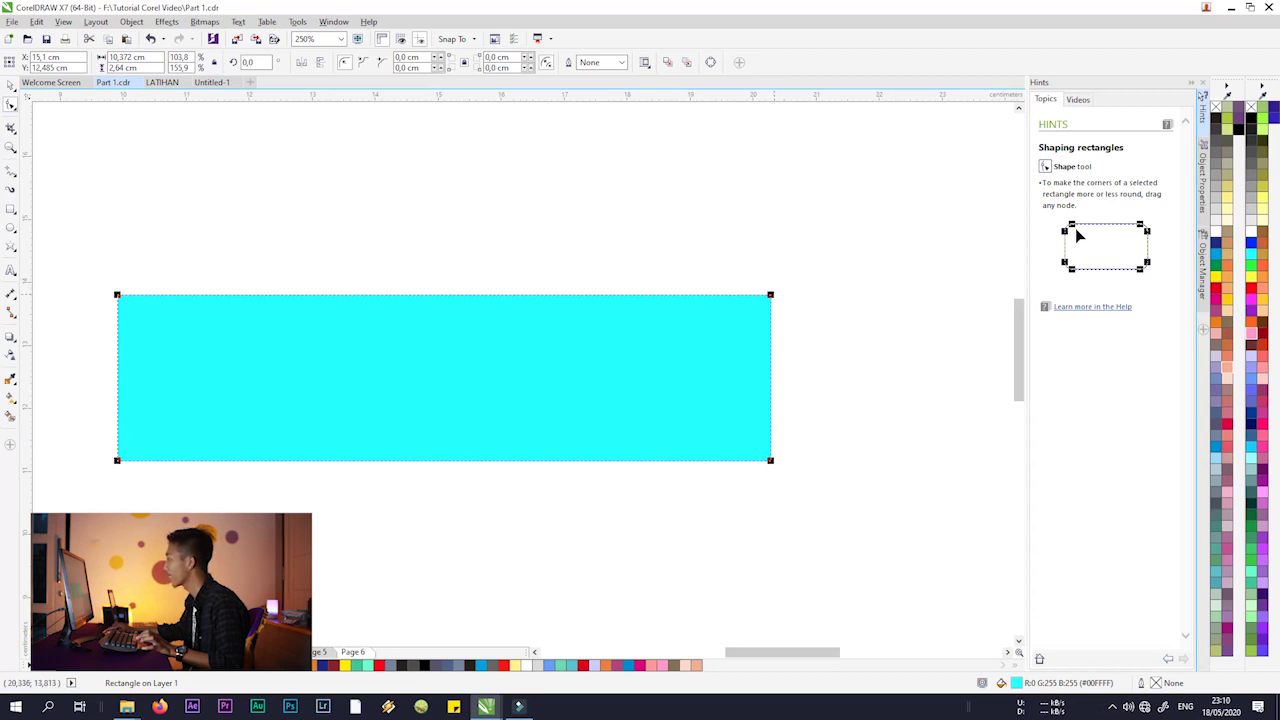
left_click_drag(770, 294, 770, 375)
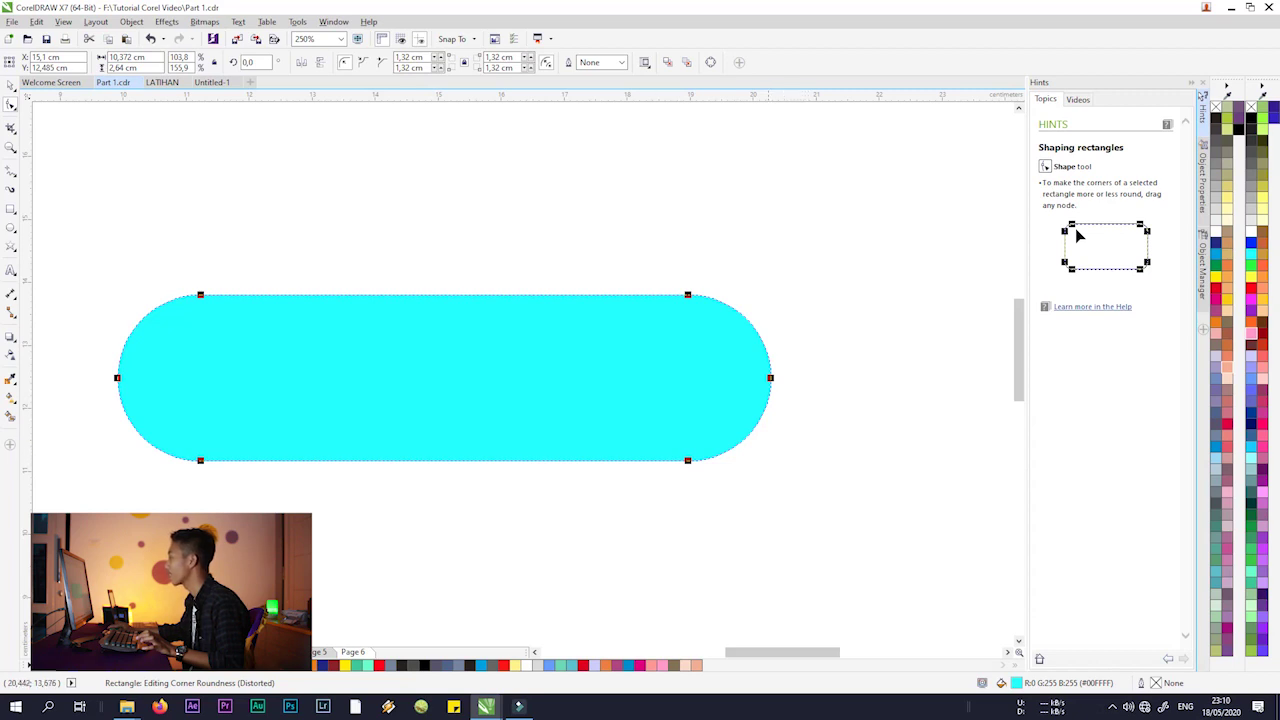
- Reduce the rectangle's corner rounding with the Shape tool to a radius of about 0.39 cm
scroll(680, 285, "down", 4)
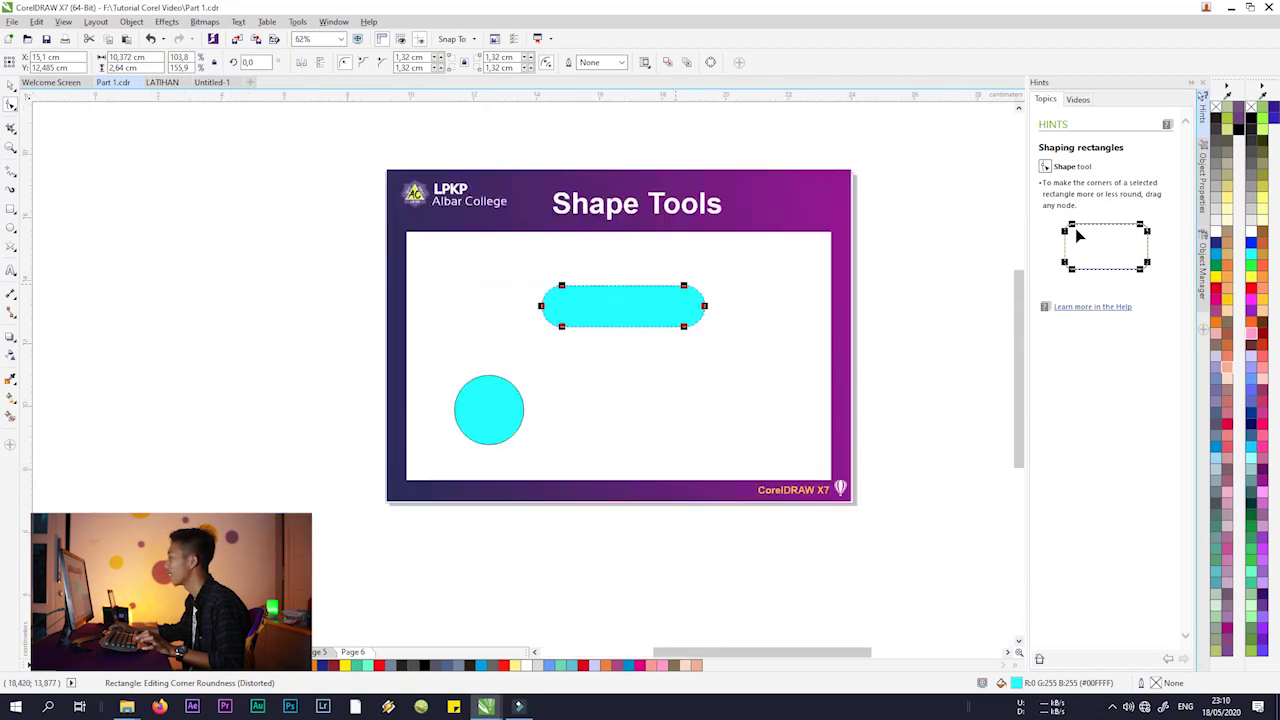
scroll(680, 285, "up", 6)
scroll(680, 285, "down", 2)
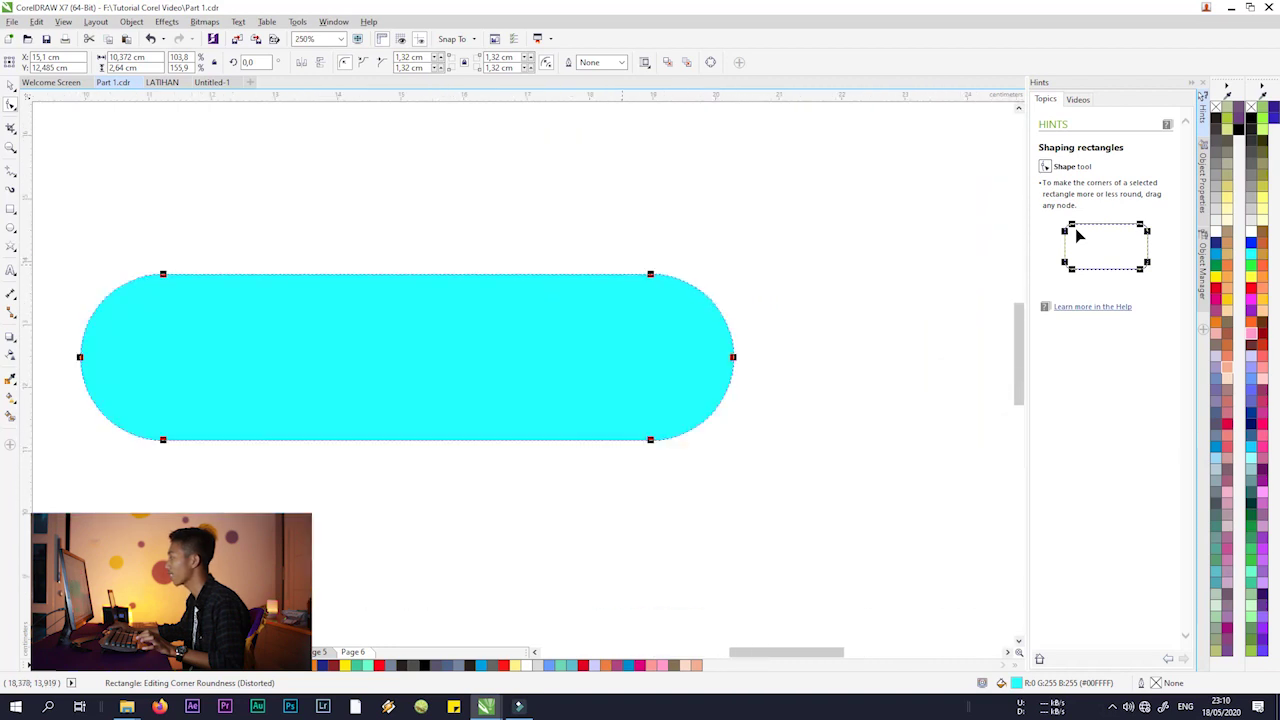
left_click_drag(650, 273, 693, 273)
left_click_drag(733, 400, 734, 416)
scroll(487, 301, "down", 1)
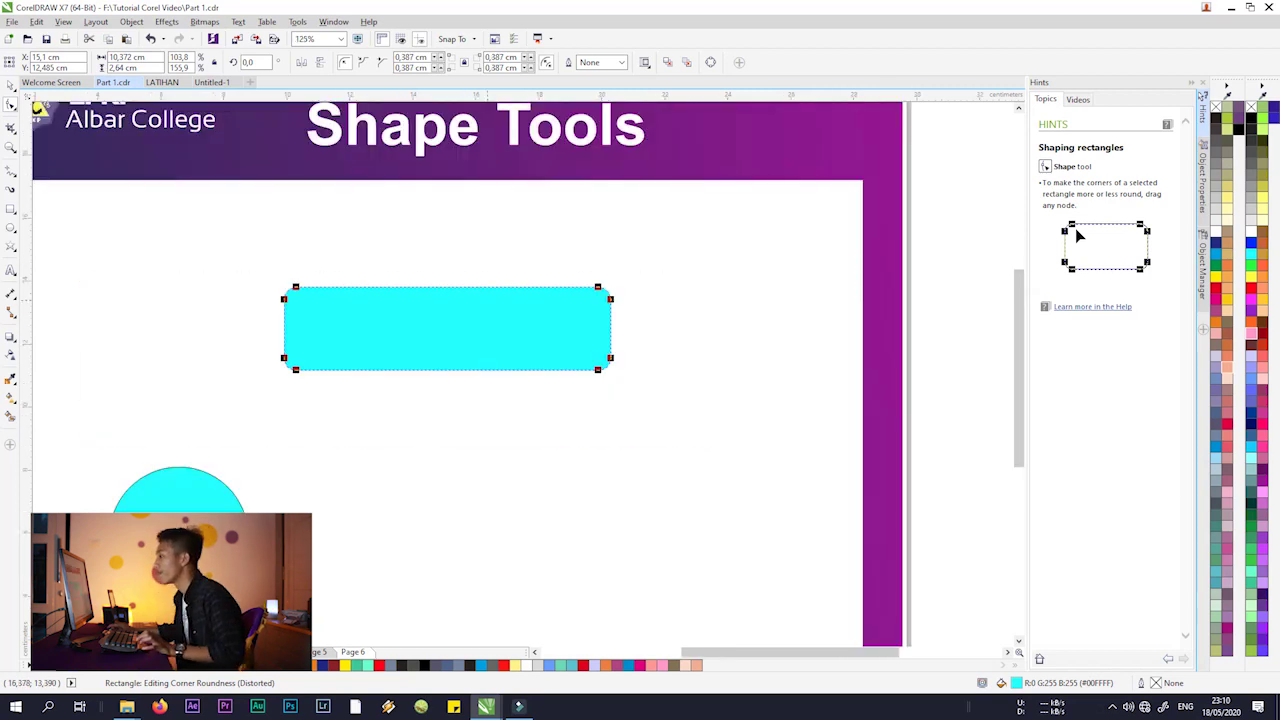
- Move the cyan circle with the Pick tool below the middle of the rectangle, at about X 14.45, Y 6.87 cm
scroll(368, 288, "down", 1)
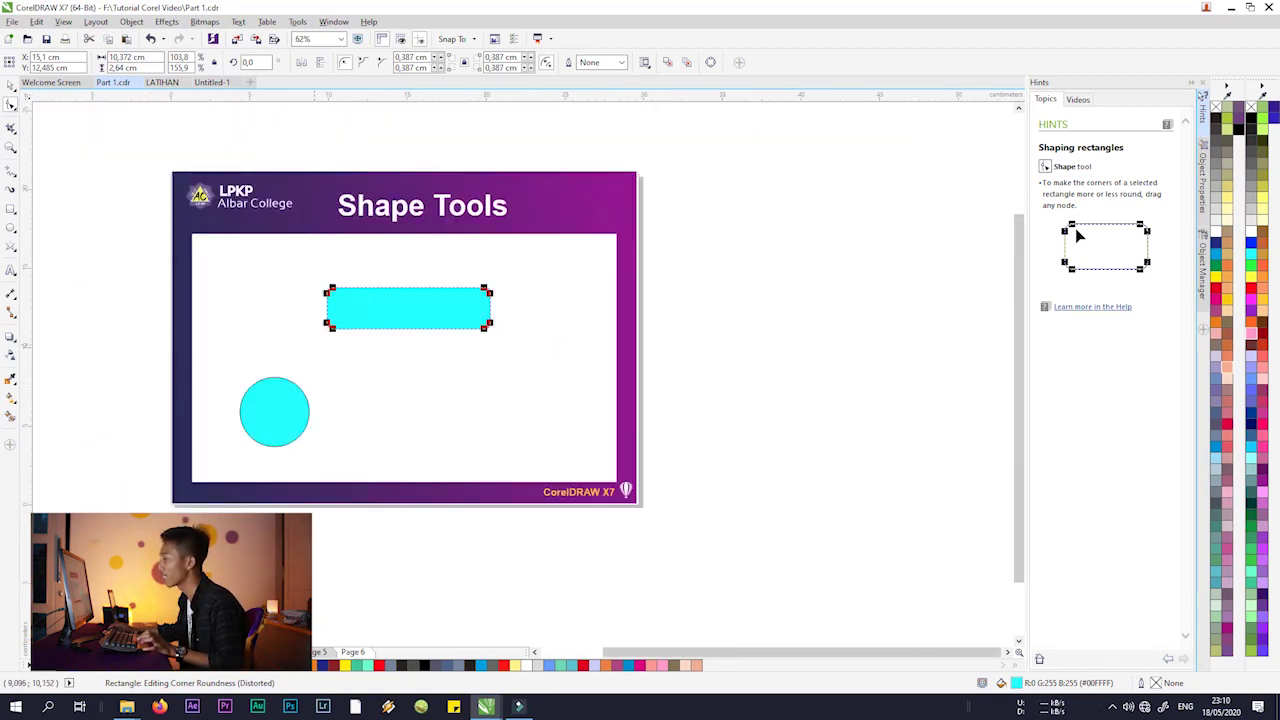
scroll(263, 394, "up", 2)
scroll(263, 394, "down", 1)
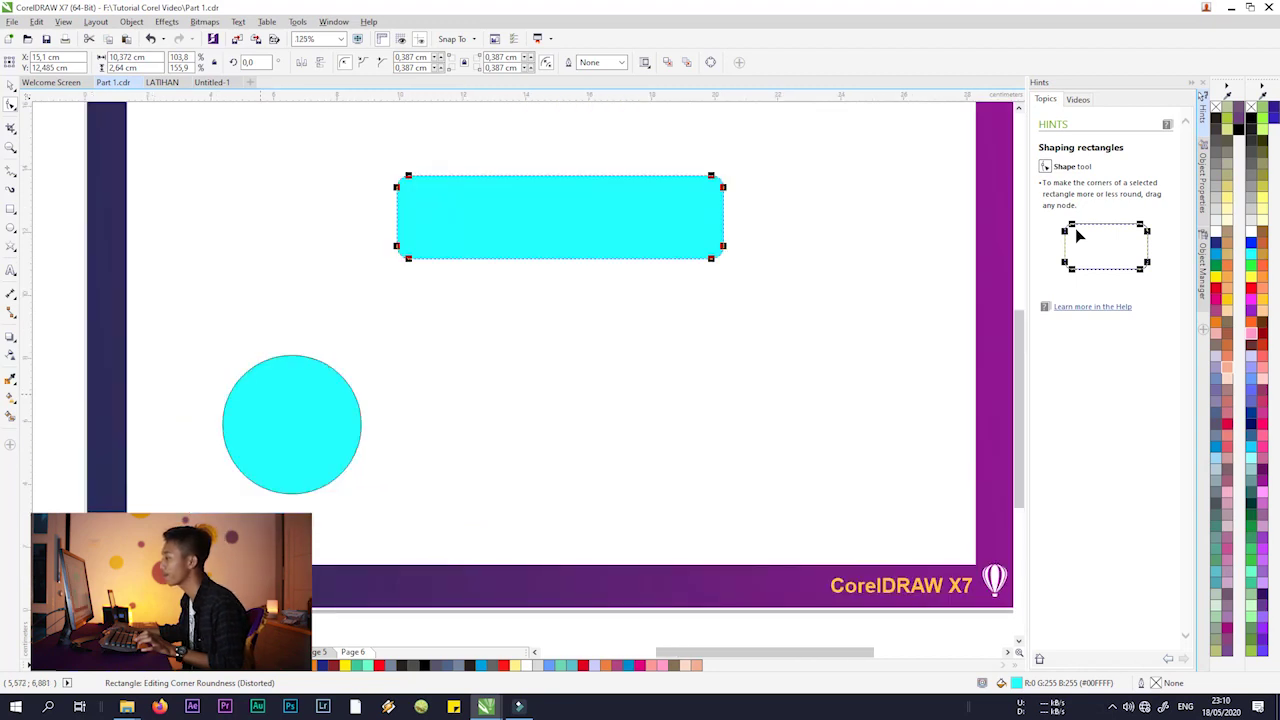
key("space")
left_click_drag(291, 424, 549, 386)
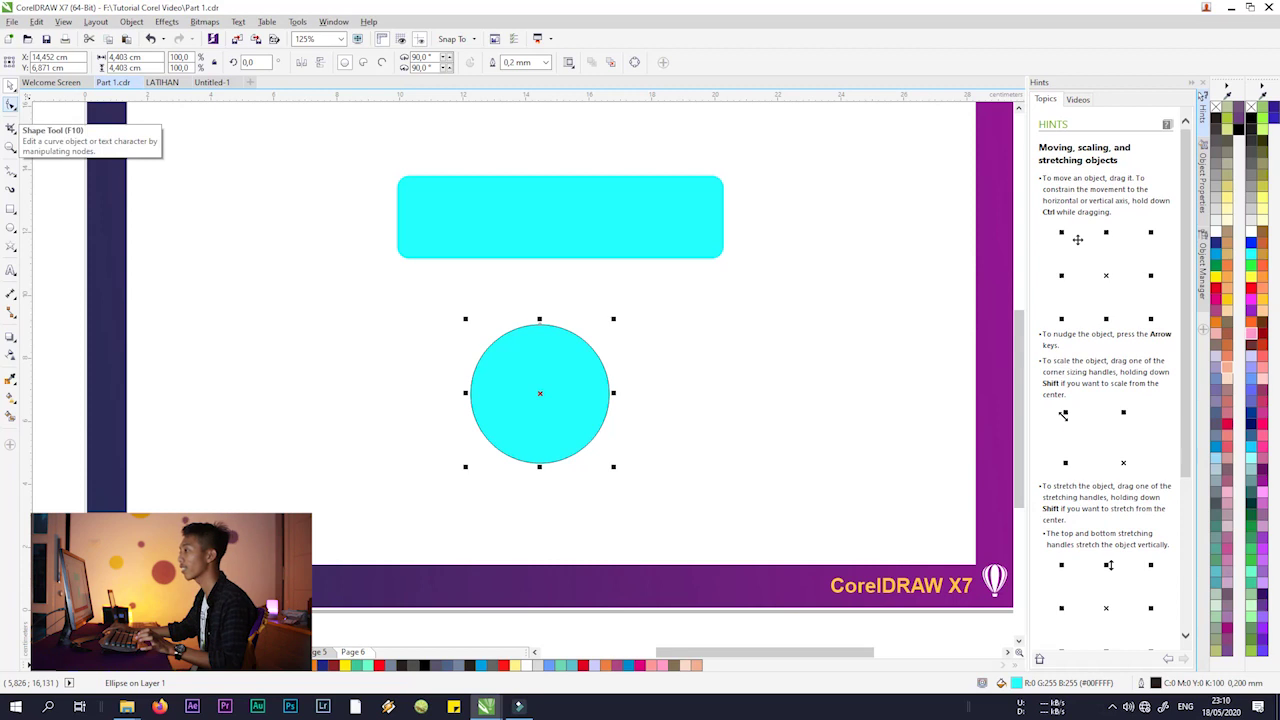
- Open the circle with the Shape tool into an arc from 90° to 270° and convert it to a half-circle pie
left_click(11, 106)
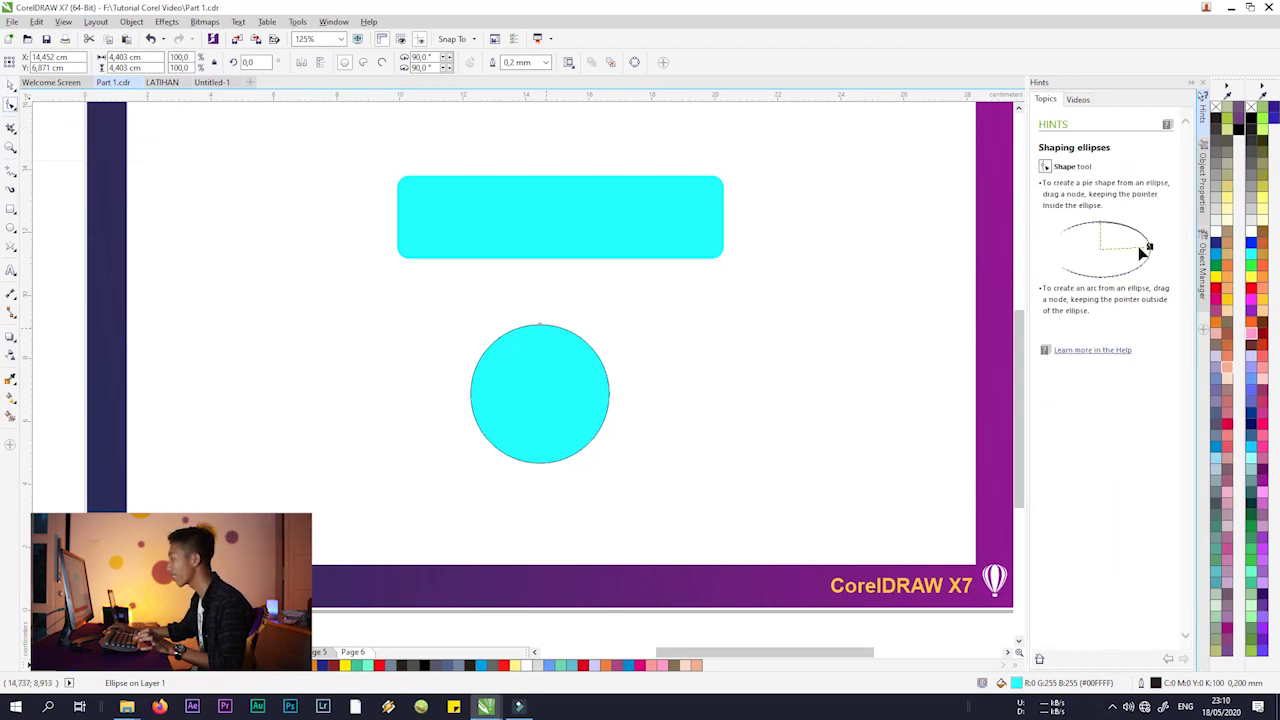
scroll(539, 323, "up", 2)
scroll(545, 323, "up", 2)
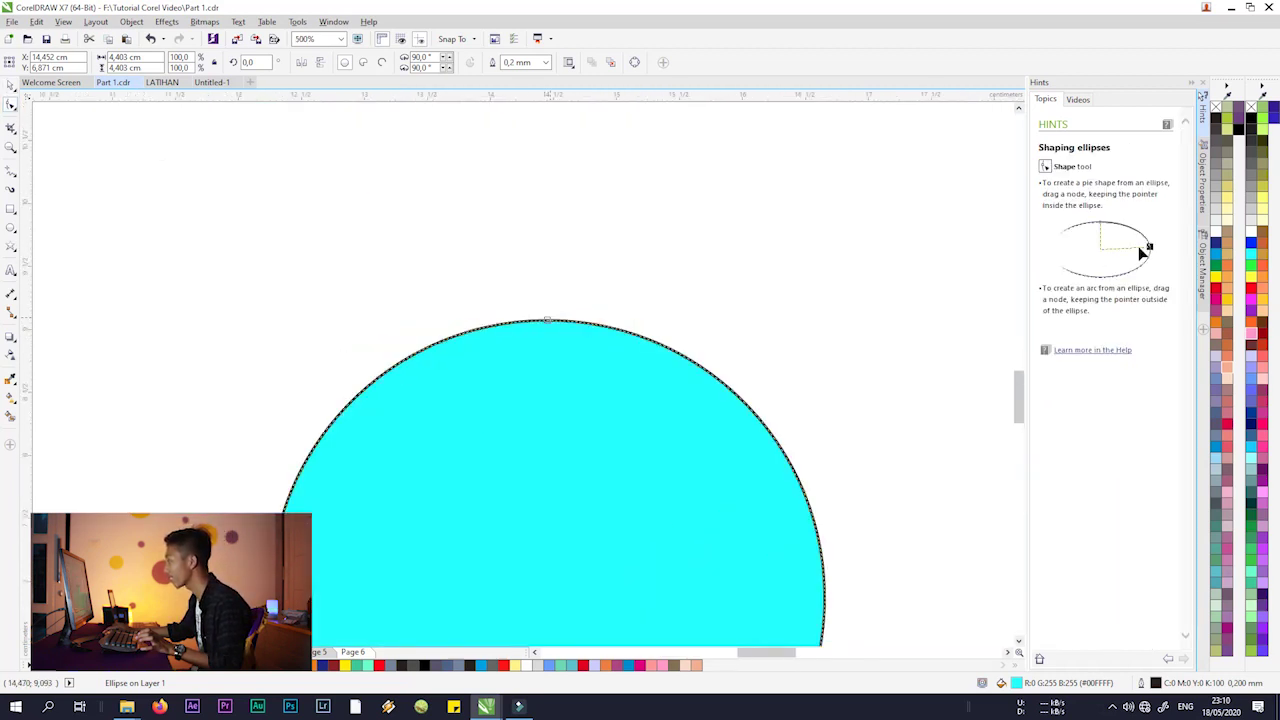
left_click_drag(547, 320, 659, 480)
scroll(712, 370, "down", 4)
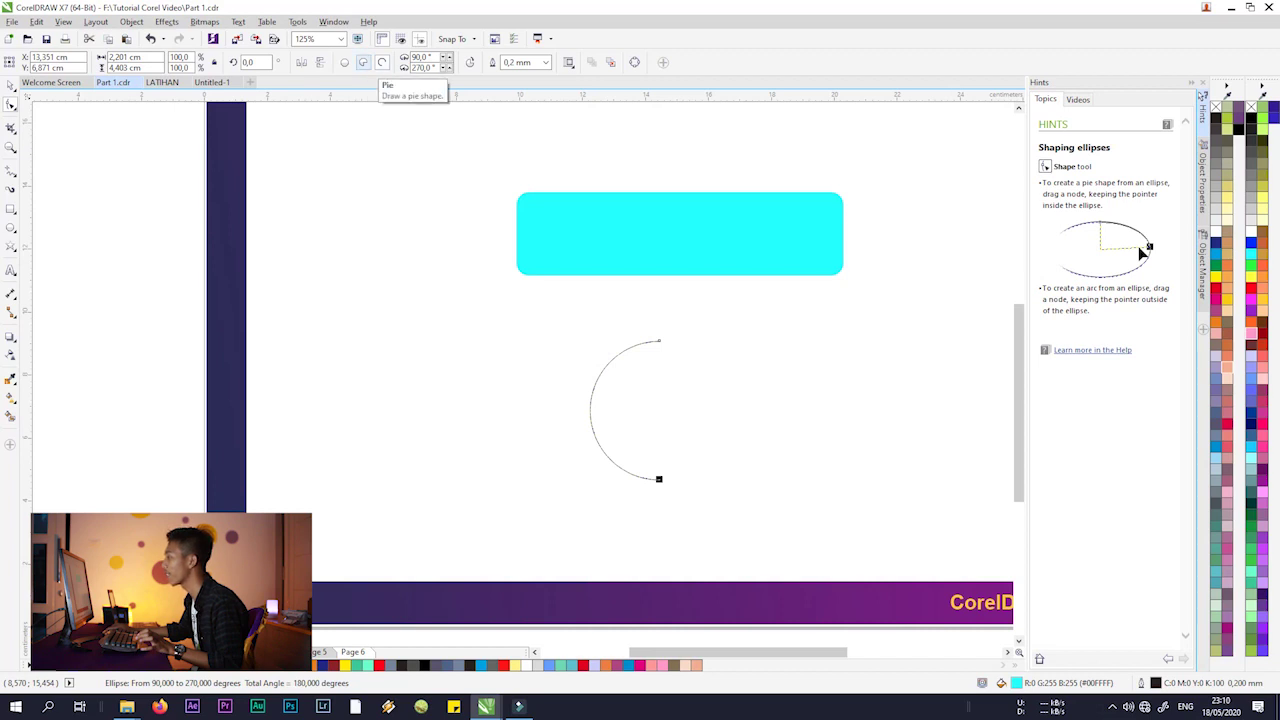
left_click(363, 62)
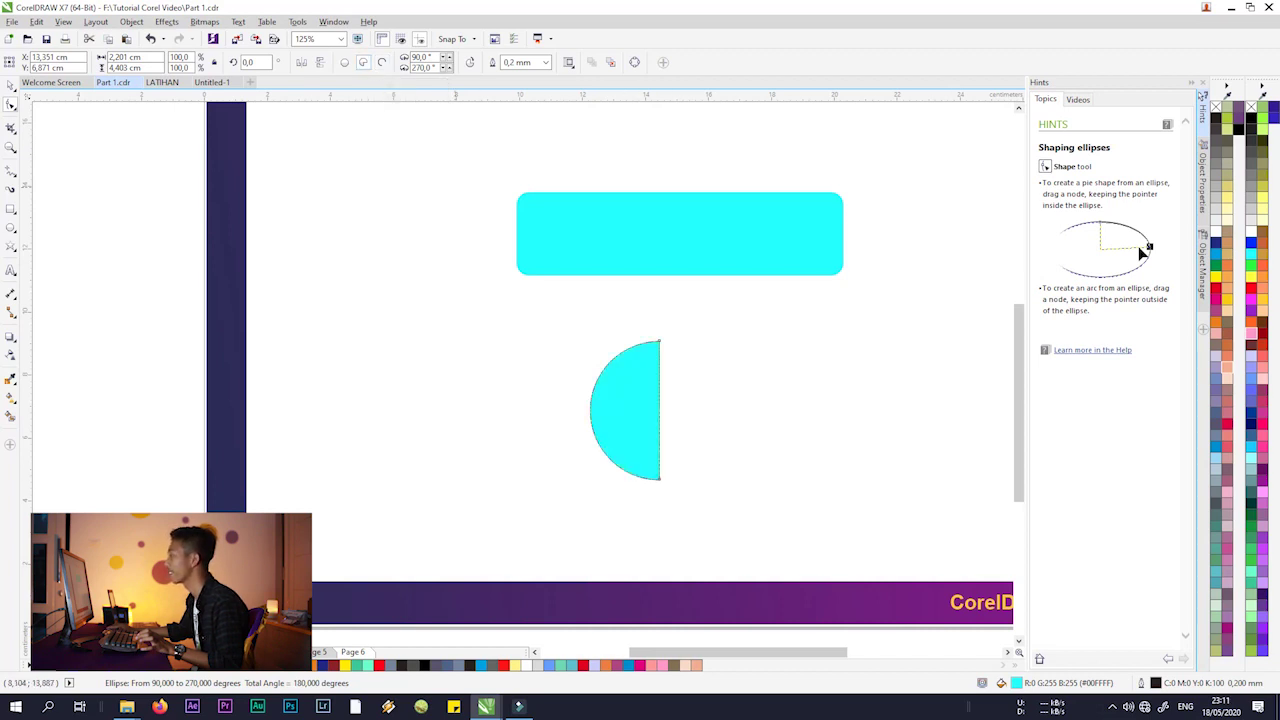
- Narrow the half circle with the Shape tool to run from about 136.7° to 229.1°, keeping it as a pie wedge
left_click_drag(659, 341, 608, 363)
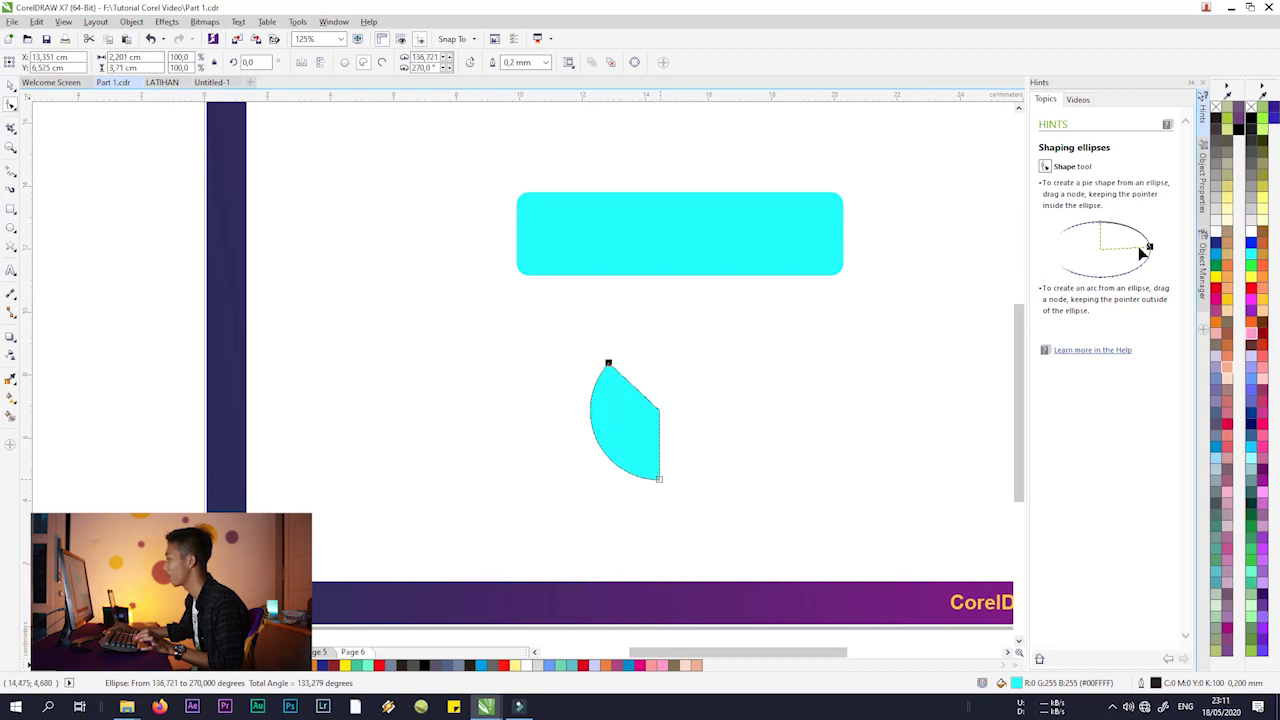
left_click_drag(659, 479, 613, 462)
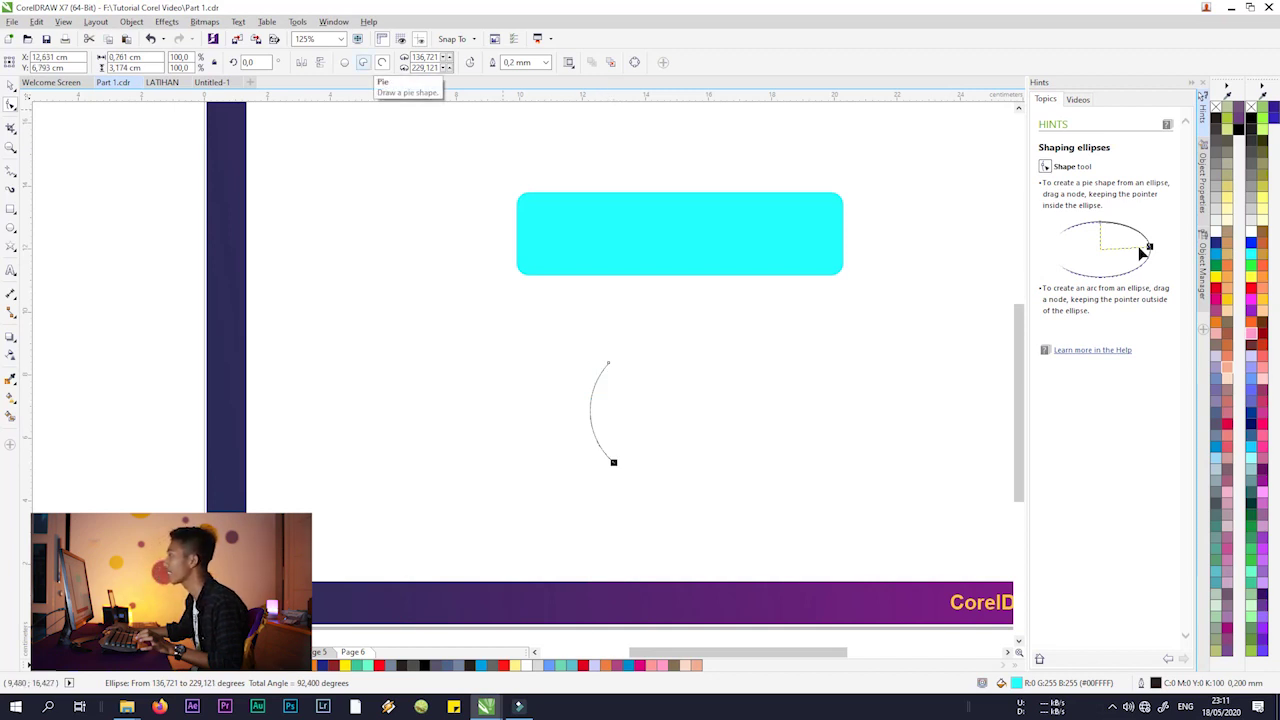
left_click(363, 62)
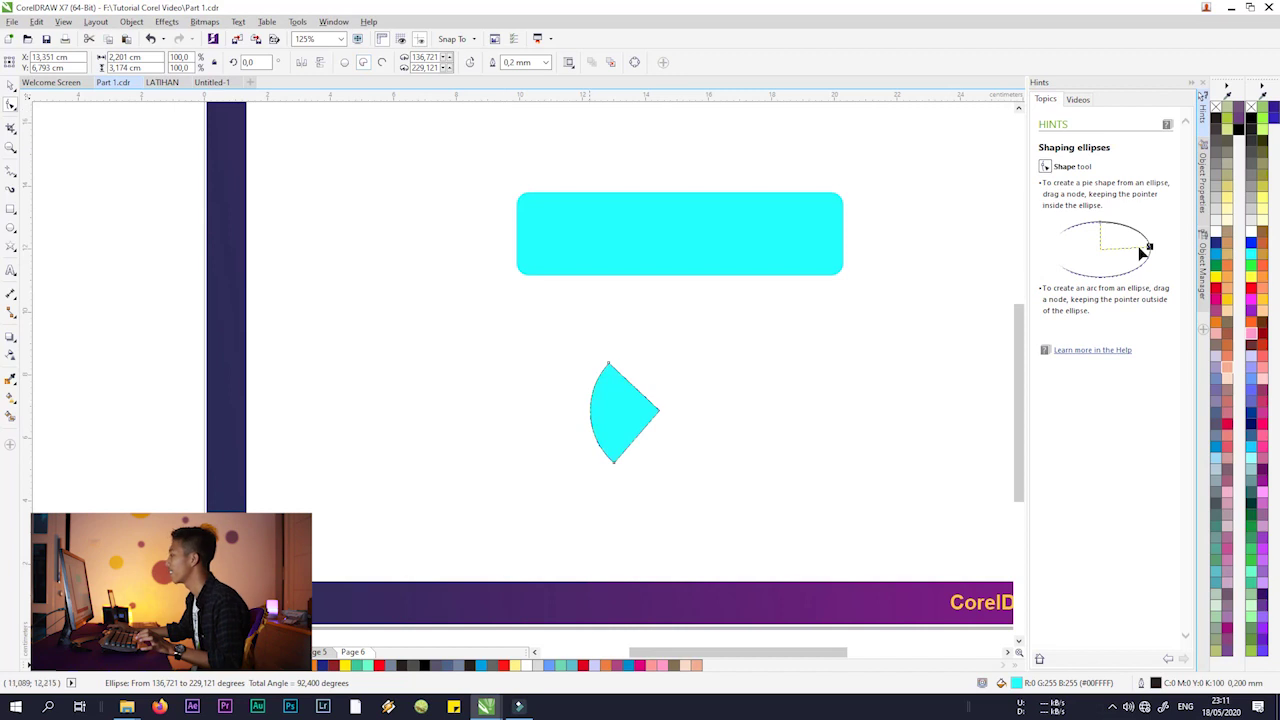
key("shift+F4")
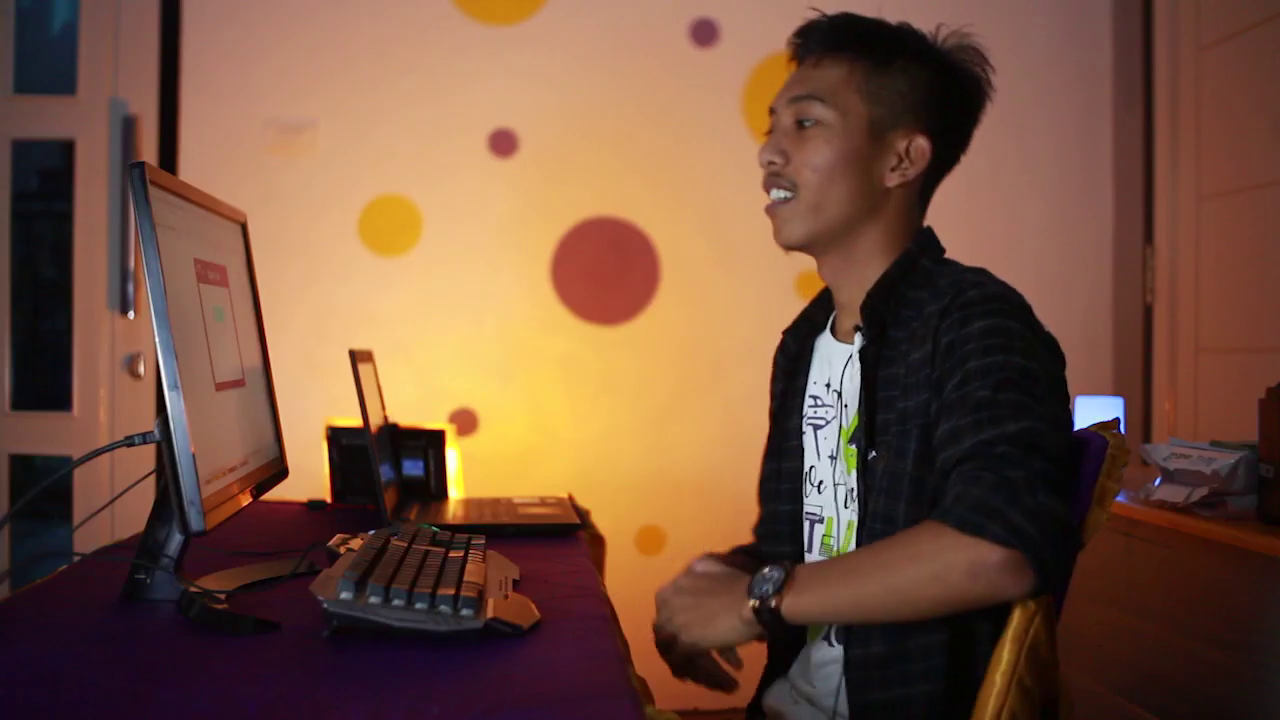